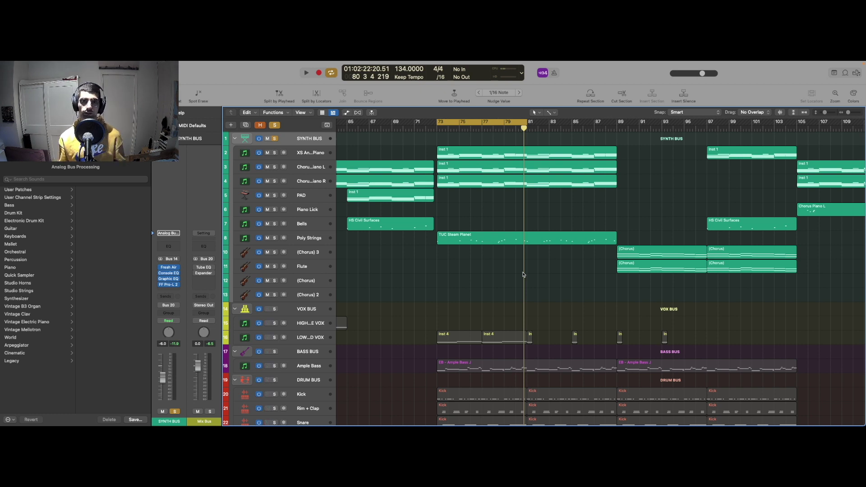
Step: Audition the beat from bar 73, then open Diva on the enlarged XS Analog E. Piano track
{"action": "key", "text": "space"}
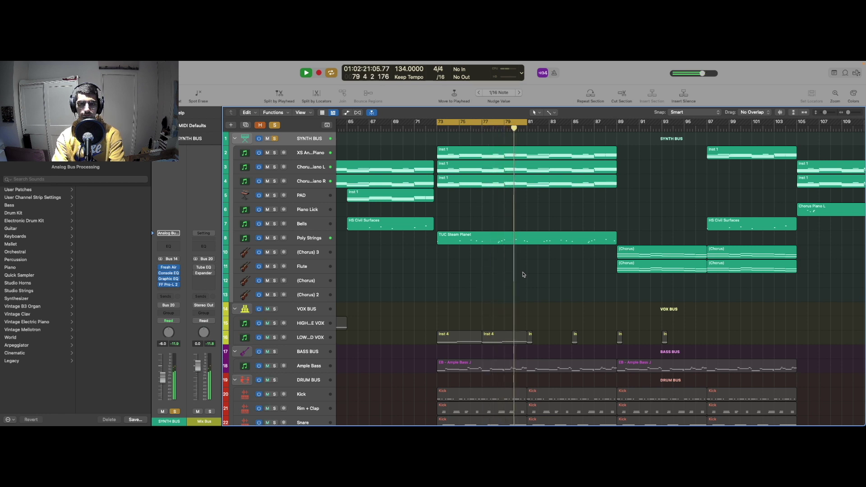
{"action": "key", "text": "space"}
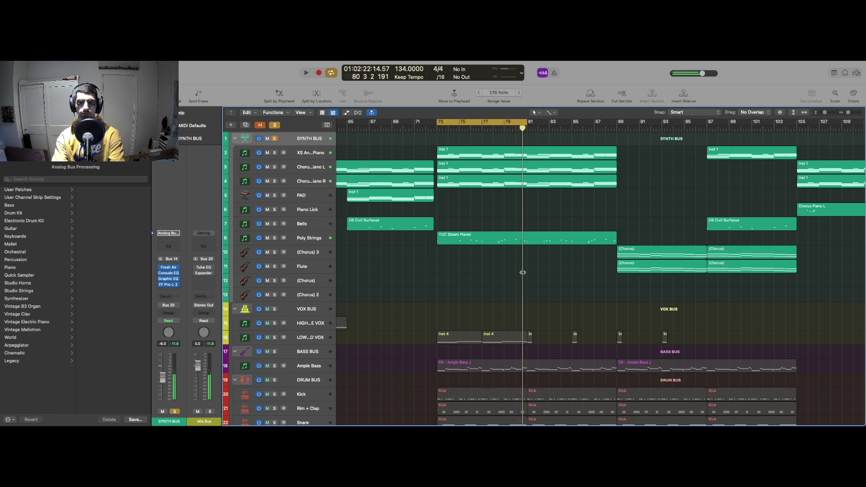
{"action": "key", "text": "Down"}
{"action": "key", "text": "super+Down"}
{"action": "key", "text": "super+Down"}
{"action": "key", "text": "super+Down"}
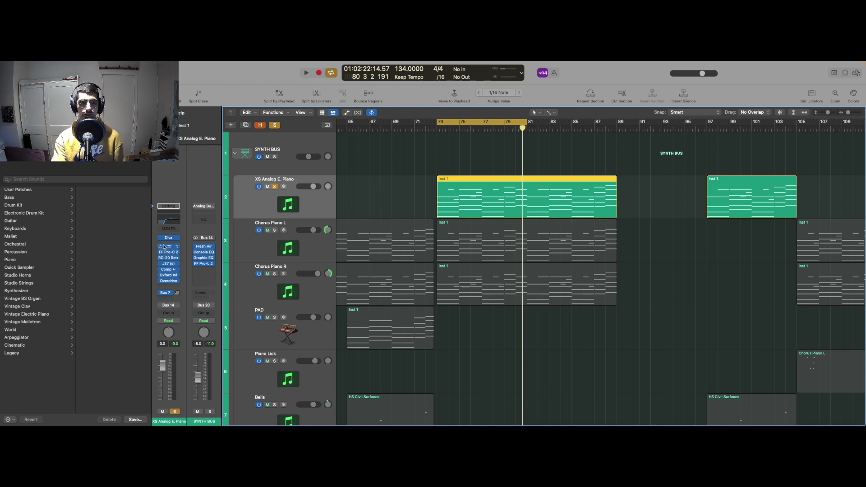
{"action": "left_click", "coordinate": [171, 240]}
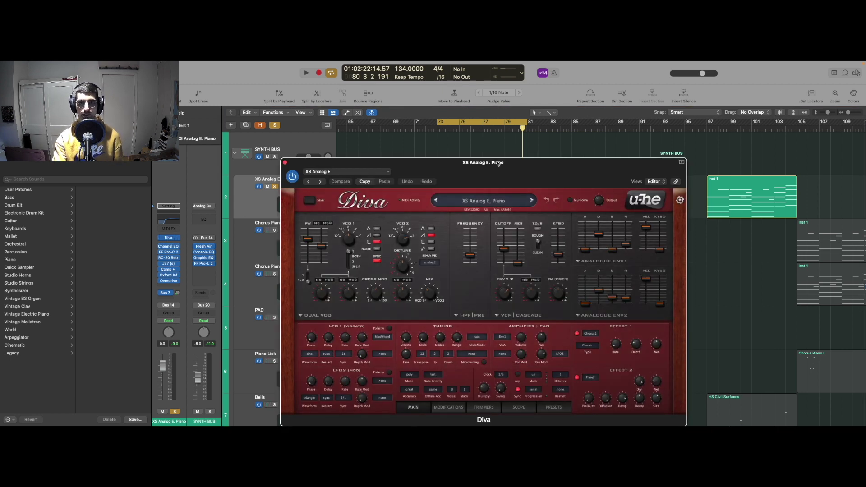
{"action": "left_click_drag", "start_coordinate": [496, 166], "coordinate": [489, 156]}
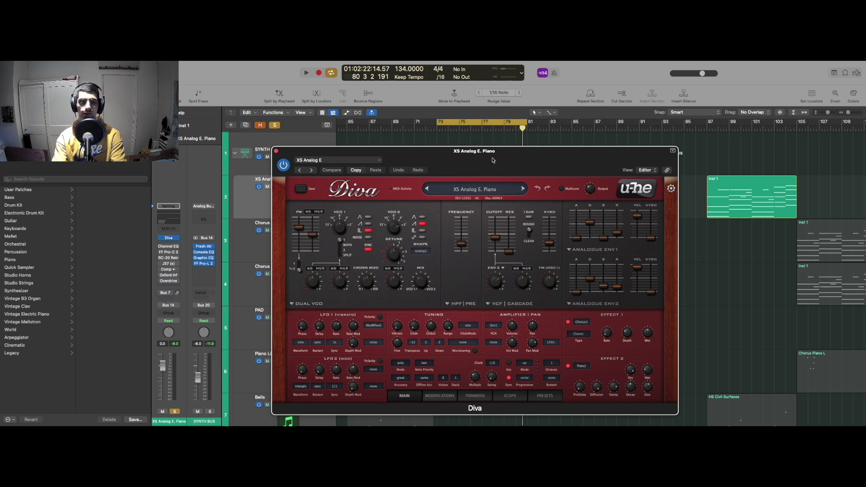
Step: Move the Diva window to the right, heighten the track lanes, and play through the piano
{"action": "left_click_drag", "start_coordinate": [461, 157], "coordinate": [676, 164]}
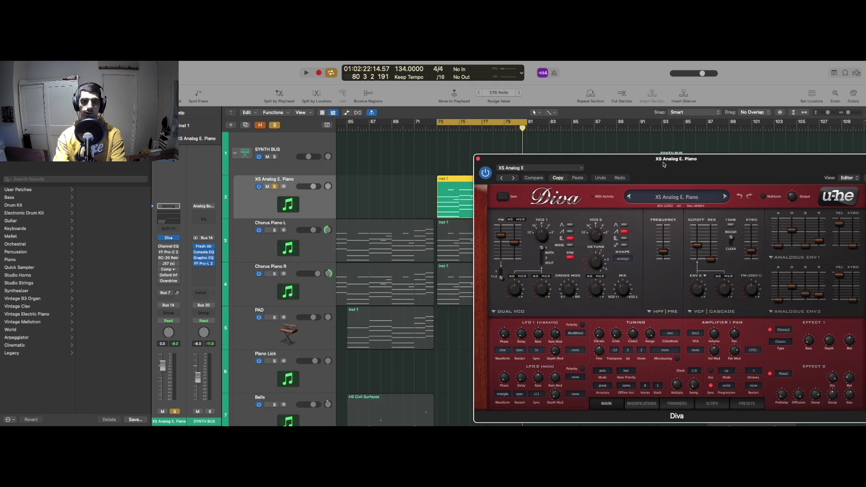
{"action": "key", "text": "super+Down"}
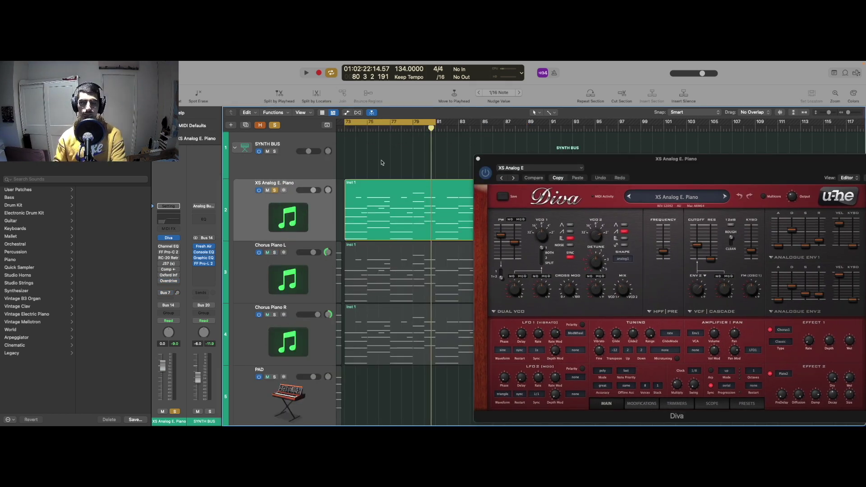
{"action": "key", "text": "space"}
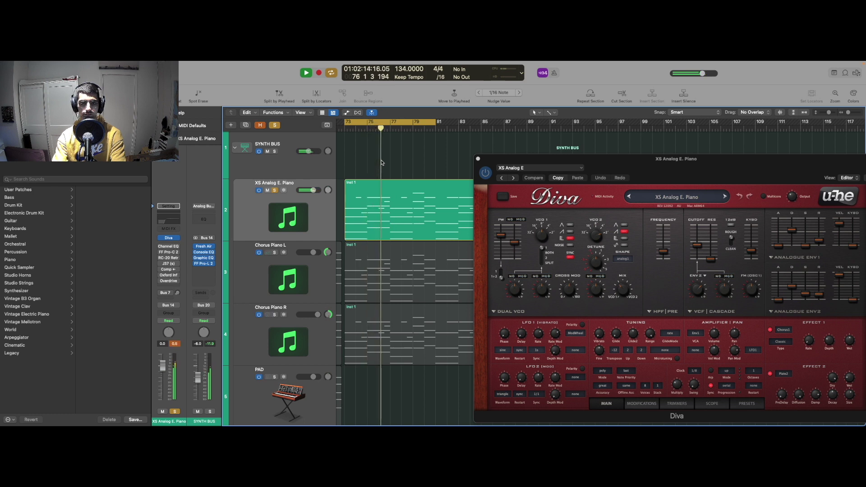
{"action": "key", "text": "space"}
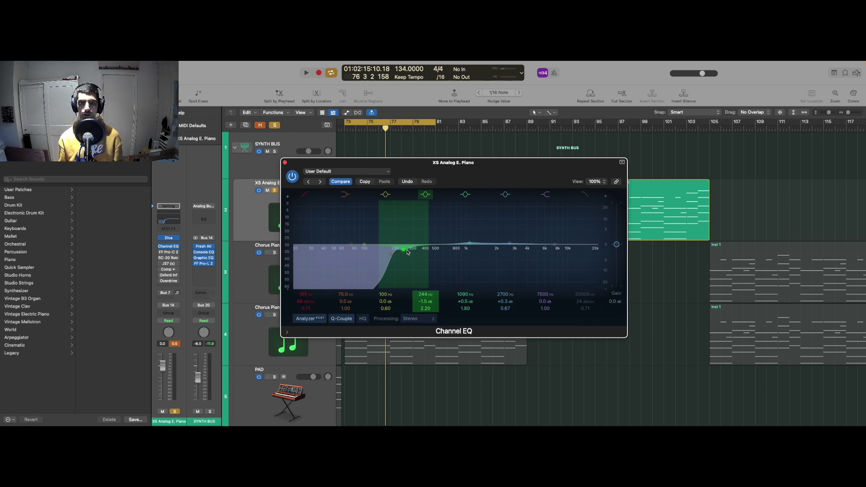
Step: Open the piano's FF Pro-C 2 insert with its 'Almost Choked bM' preset
{"action": "left_click", "coordinate": [169, 252]}
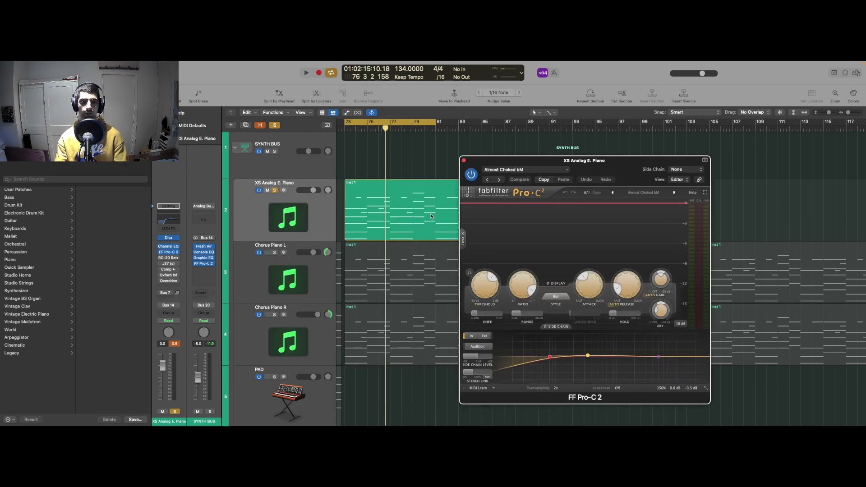
Step: Compare the Pro-C 2 compression on and off during playback, then open the piano's RC-20 Retro Color
{"action": "left_click", "coordinate": [470, 274]}
{"action": "left_click", "coordinate": [470, 273]}
{"action": "key", "text": "space"}
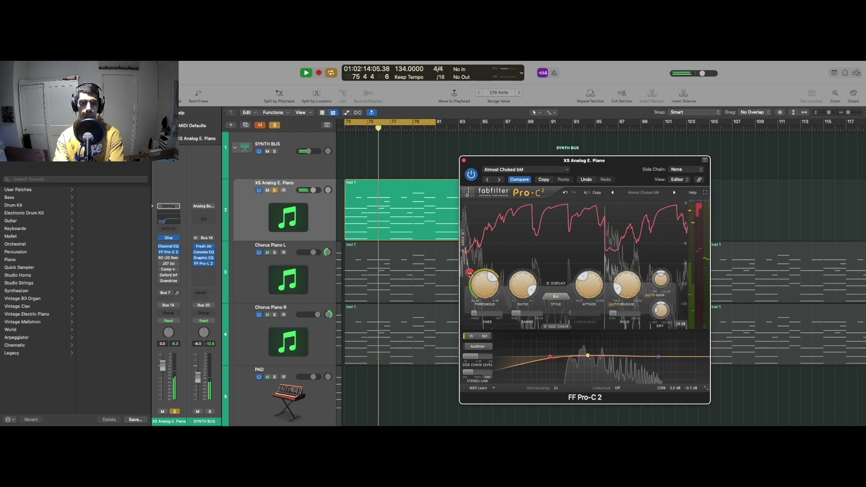
{"action": "left_click", "coordinate": [470, 273]}
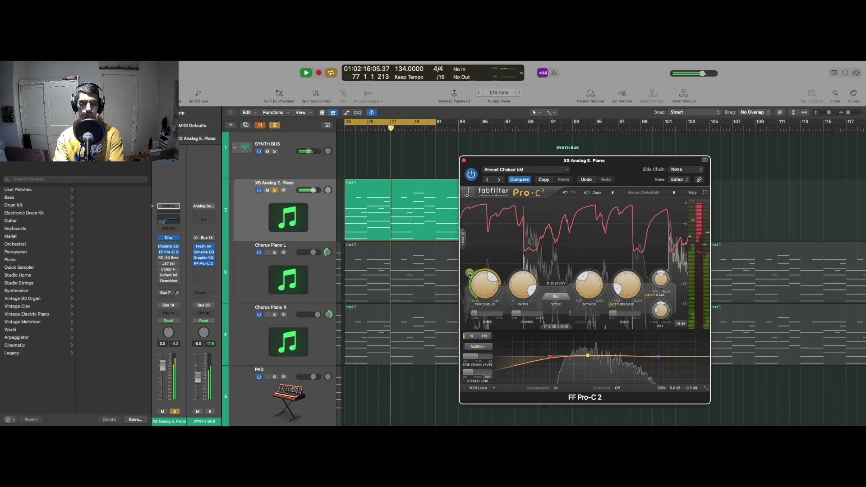
{"action": "key", "text": "space"}
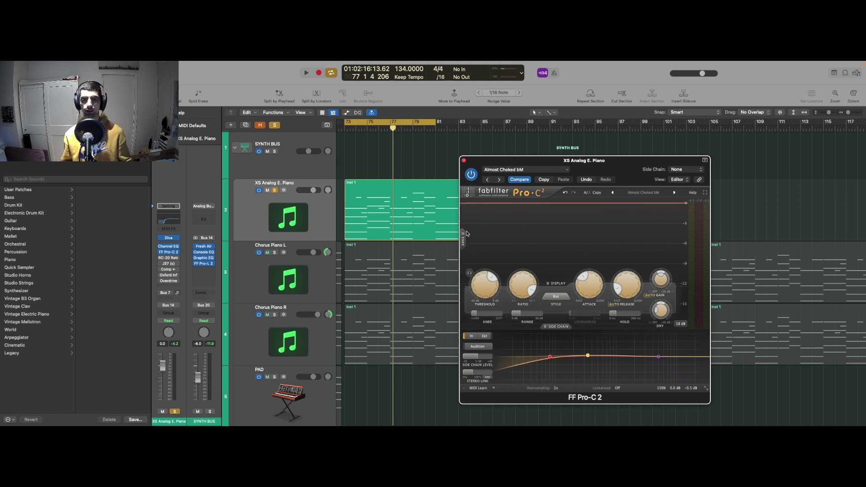
{"action": "left_click", "coordinate": [464, 160]}
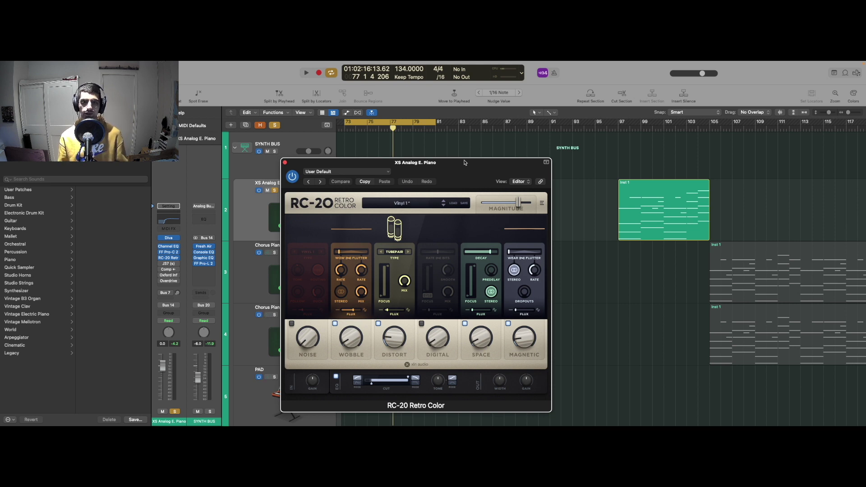
Step: Bypass and re-enable RC-20's 'Vinyl 1' preset during playback to compare the piano
{"action": "left_click_drag", "start_coordinate": [464, 162], "coordinate": [591, 154]}
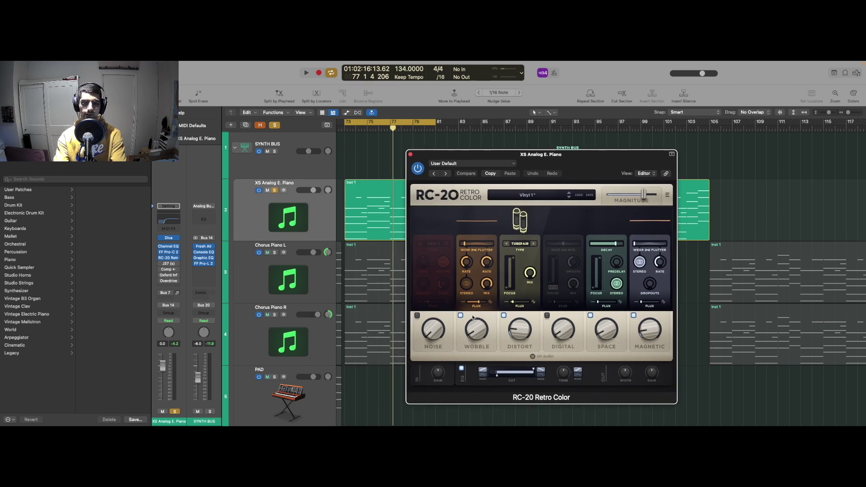
{"action": "left_click", "coordinate": [474, 331]}
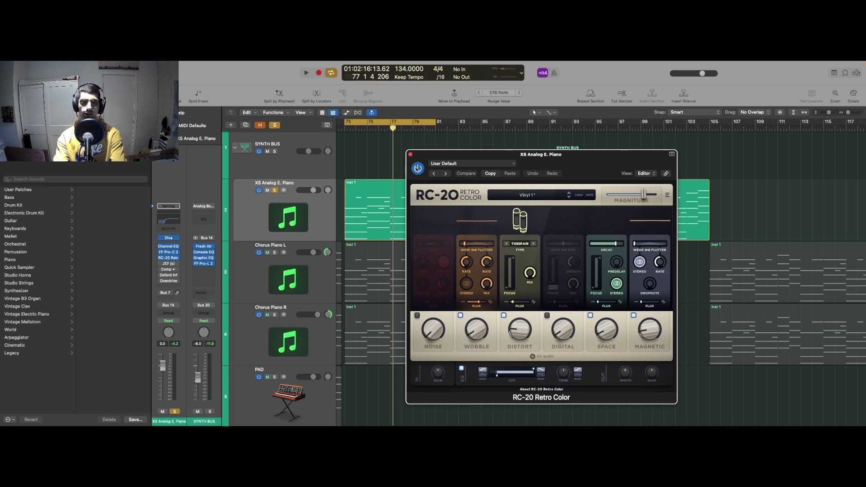
{"action": "left_click", "coordinate": [417, 168]}
{"action": "key", "text": "space"}
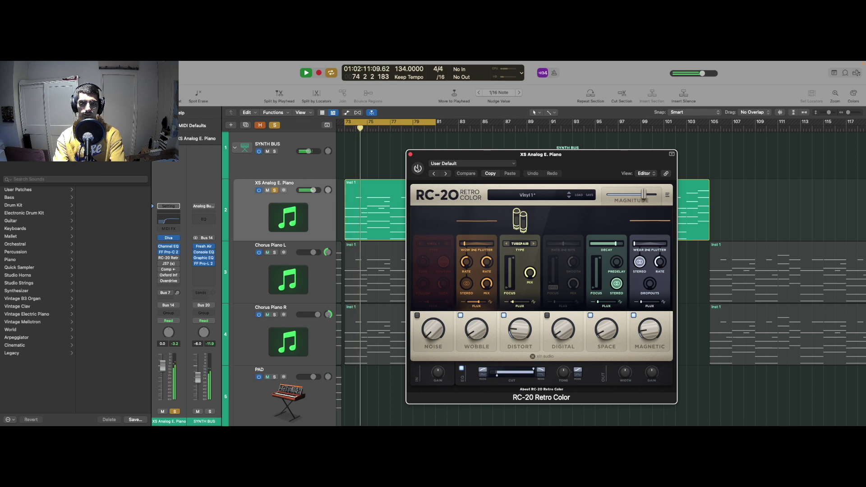
{"action": "key", "text": "space"}
{"action": "left_click", "coordinate": [418, 169]}
{"action": "key", "text": "space"}
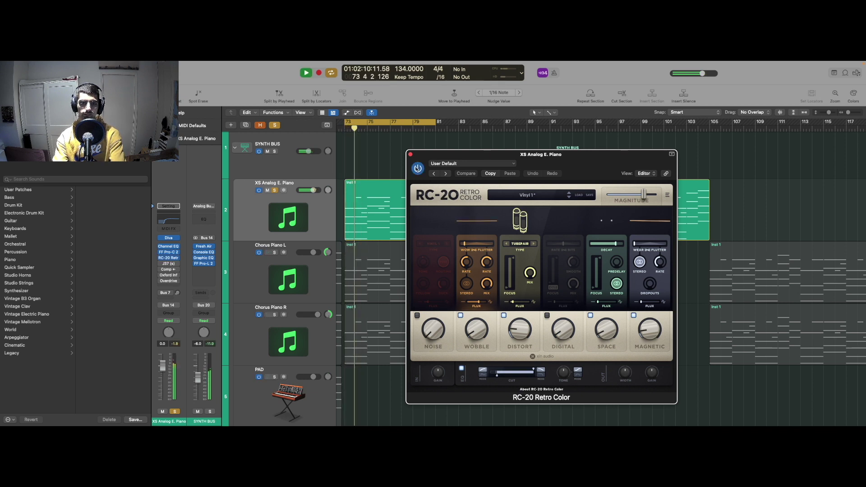
{"action": "key", "text": "space"}
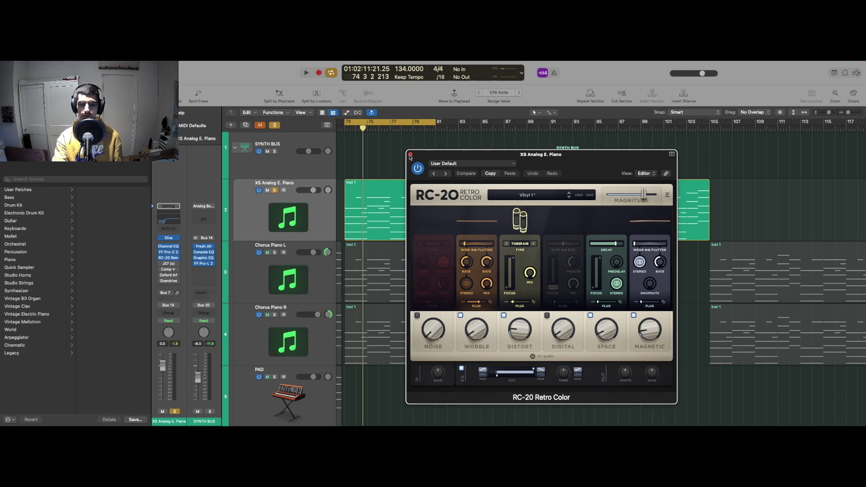
Step: Open the piano's J37 and Compressor, keeping the Compressor side chain on Kick (Inst 7)
{"action": "left_click", "coordinate": [410, 155]}
{"action": "left_click", "coordinate": [168, 264]}
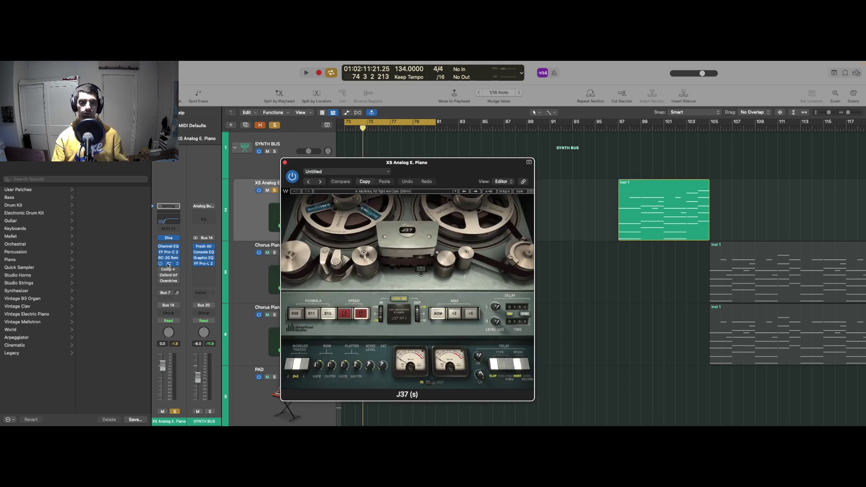
{"action": "left_click", "coordinate": [170, 270]}
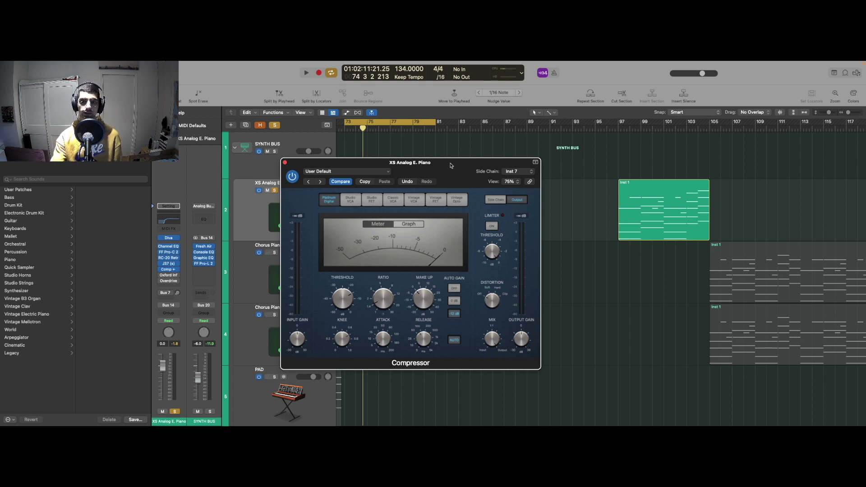
{"action": "left_click", "coordinate": [518, 172]}
{"action": "mouse_move", "coordinate": [523, 198]}
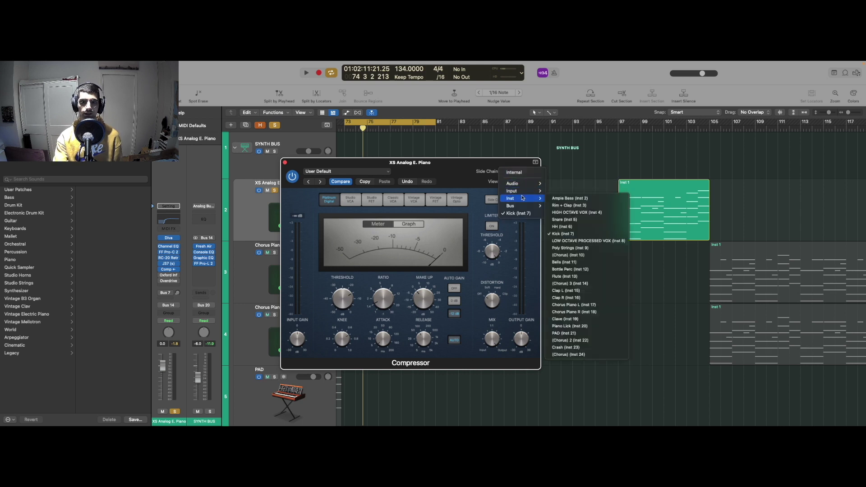
{"action": "left_click", "coordinate": [563, 234]}
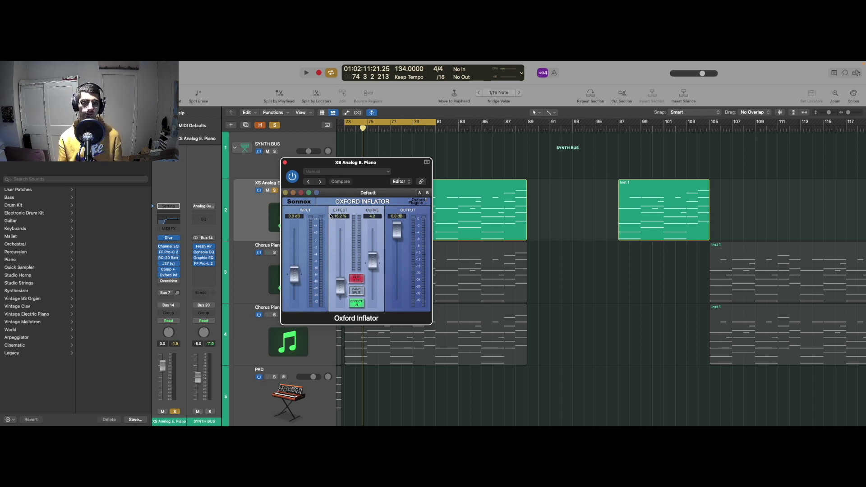
Step: Close Oxford Inflator, review the piano's Overdrive settings, then close Overdrive
{"action": "left_click", "coordinate": [285, 163]}
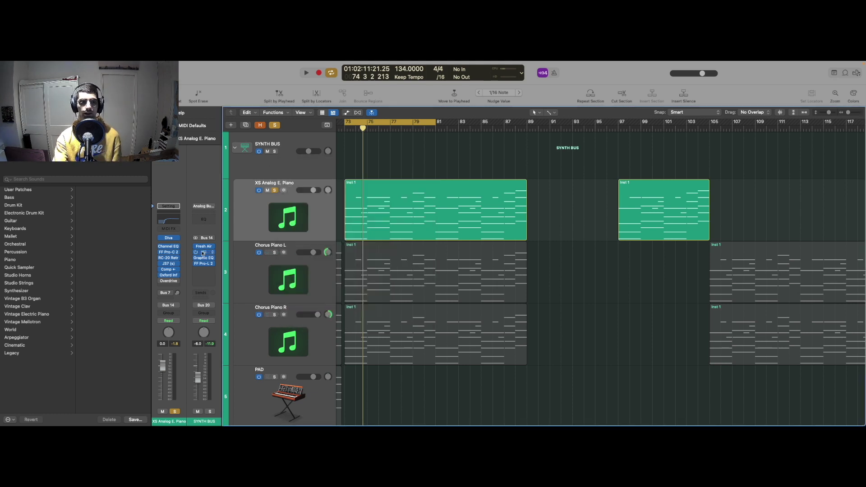
{"action": "left_click", "coordinate": [168, 281]}
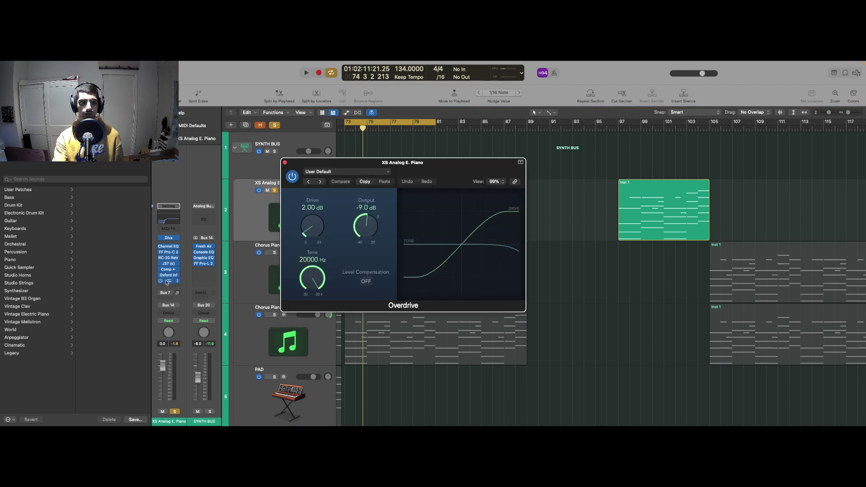
{"action": "left_click", "coordinate": [285, 164]}
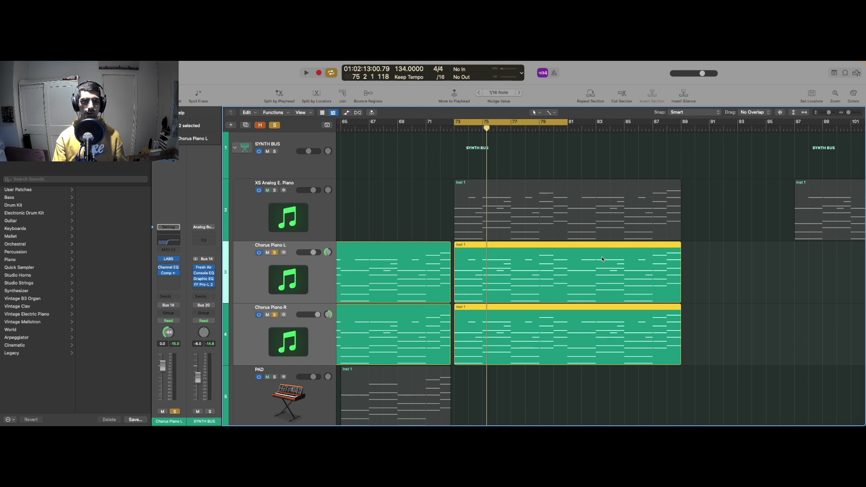
{"action": "left_click", "coordinate": [298, 273]}
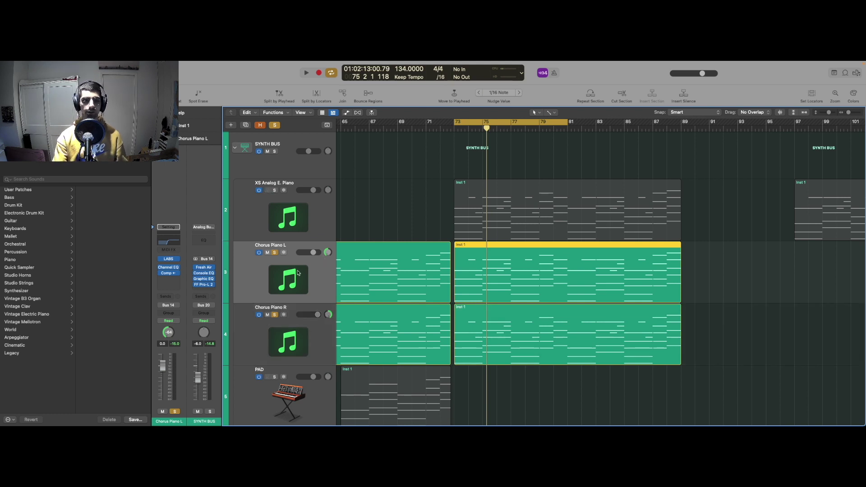
{"action": "key", "text": "Down"}
{"action": "key", "text": "Up"}
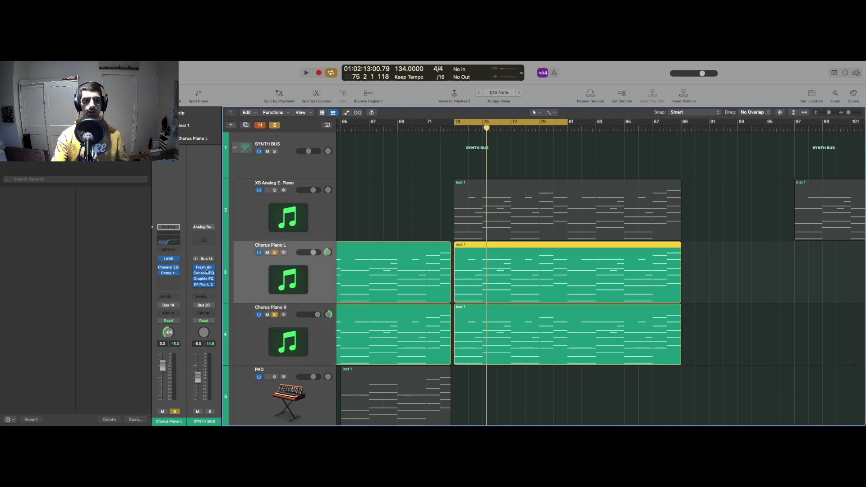
{"action": "left_click", "coordinate": [168, 259]}
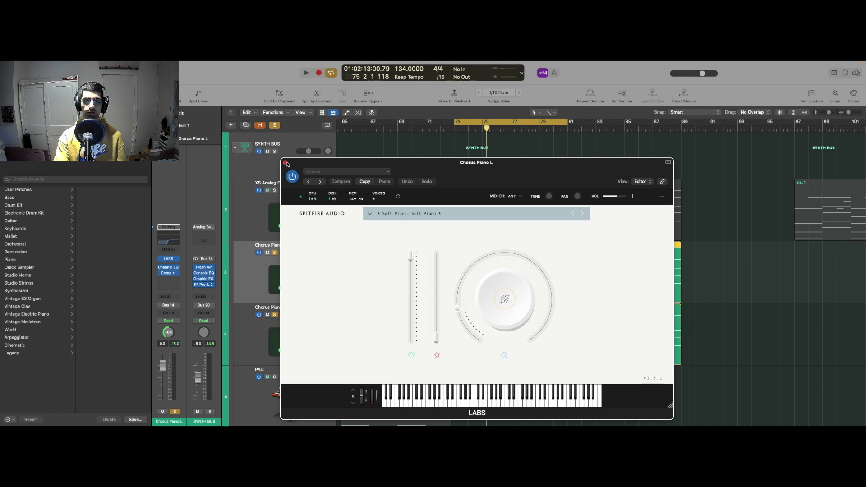
{"action": "left_click", "coordinate": [285, 162]}
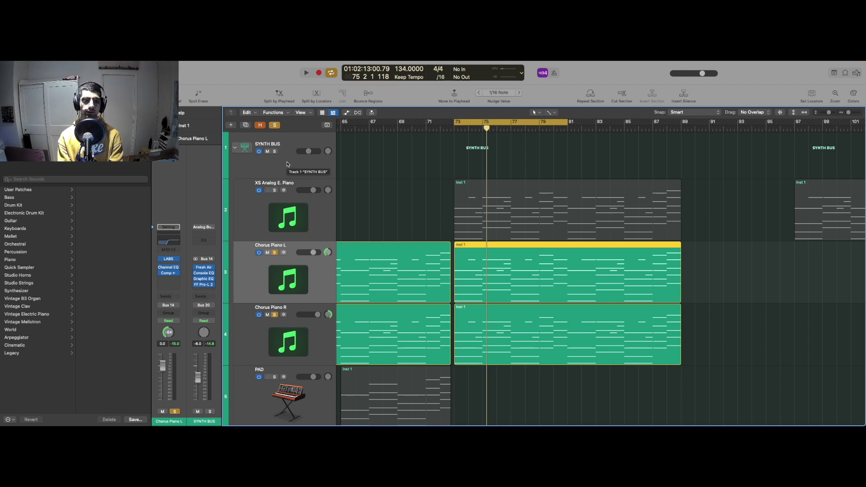
Step: Play the chorus piano section from bar 73, then select the Chorus Piano R region
{"action": "key", "text": "space"}
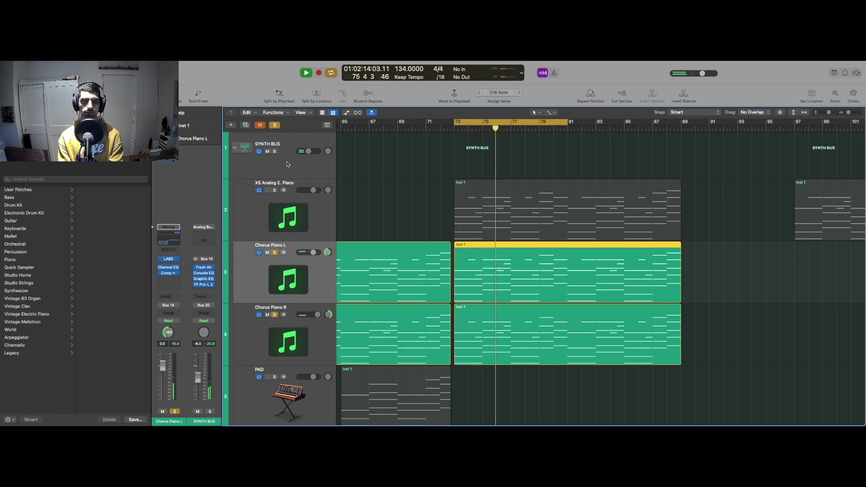
{"action": "key", "text": "space"}
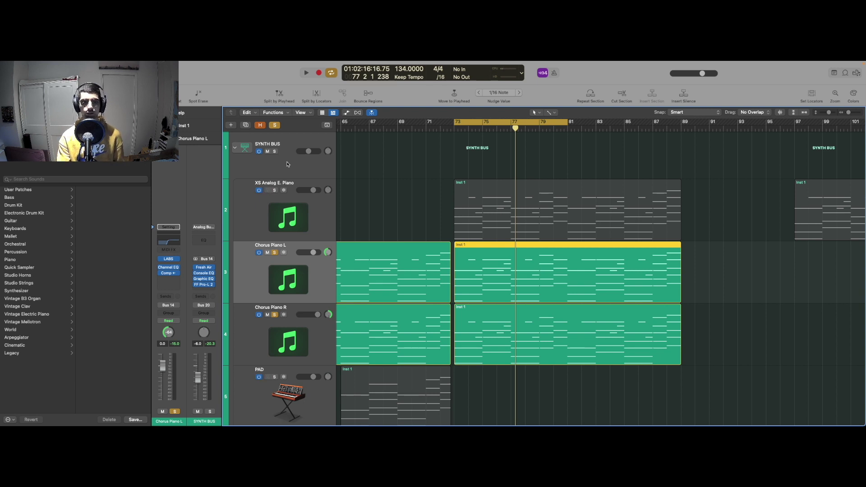
{"action": "key", "text": "Down"}
{"action": "key", "text": "Up"}
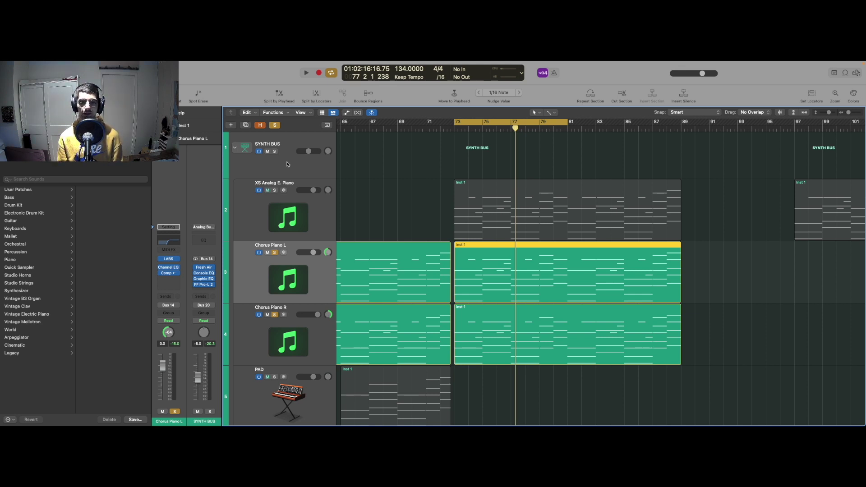
{"action": "left_click", "coordinate": [517, 311]}
Step: Place the Chorus Piano L and R Channel EQs side by side, then close Chorus Piano L's instrument
{"action": "scroll", "coordinate": [245, 197], "scroll_direction": "down", "scroll_amount": 3}
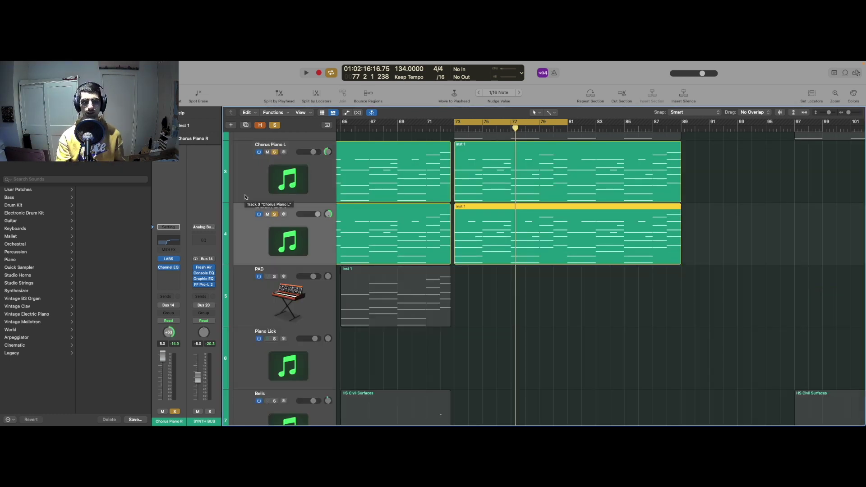
{"action": "left_click", "coordinate": [245, 197]}
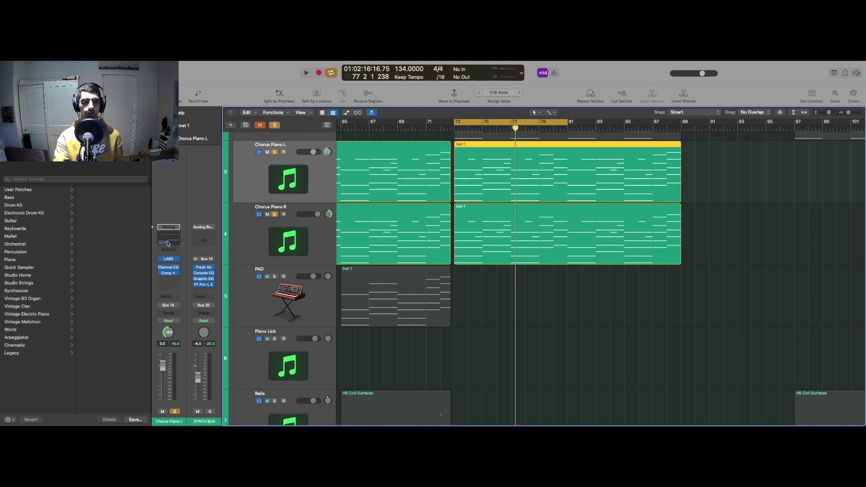
{"action": "key", "text": "e"}
{"action": "left_click_drag", "start_coordinate": [419, 162], "coordinate": [590, 162]}
{"action": "left_click", "coordinate": [257, 233]}
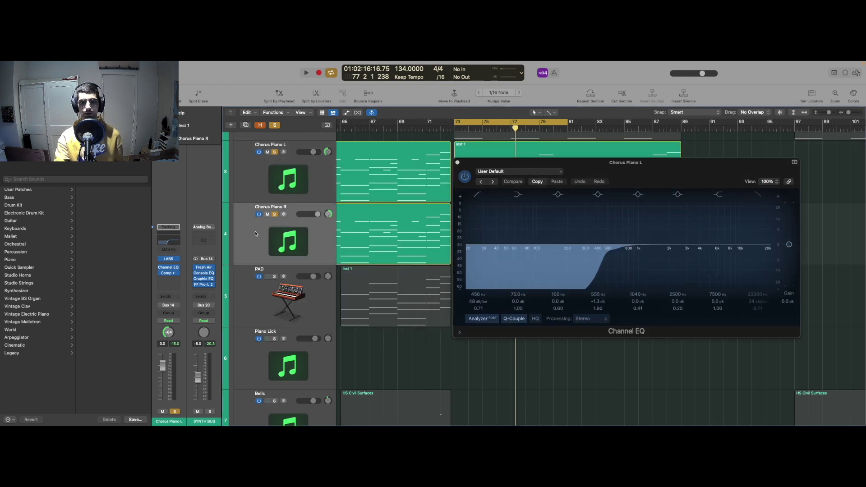
{"action": "left_click", "coordinate": [170, 240]}
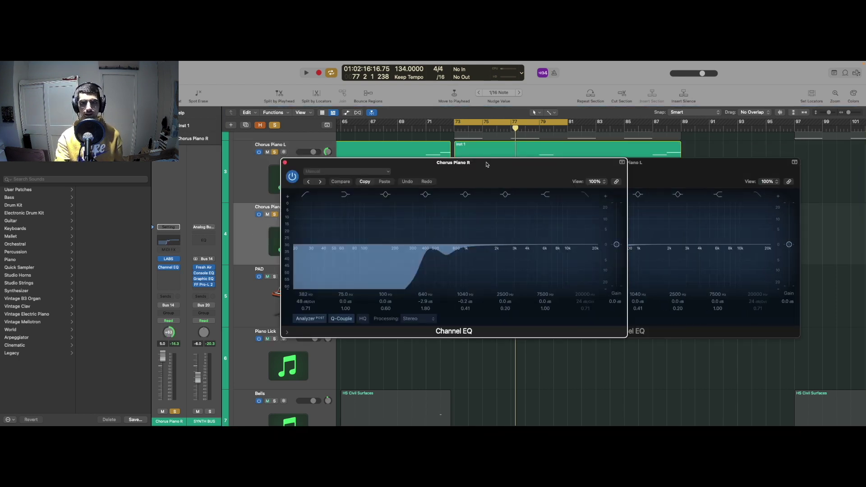
{"action": "left_click_drag", "start_coordinate": [492, 167], "coordinate": [304, 170]}
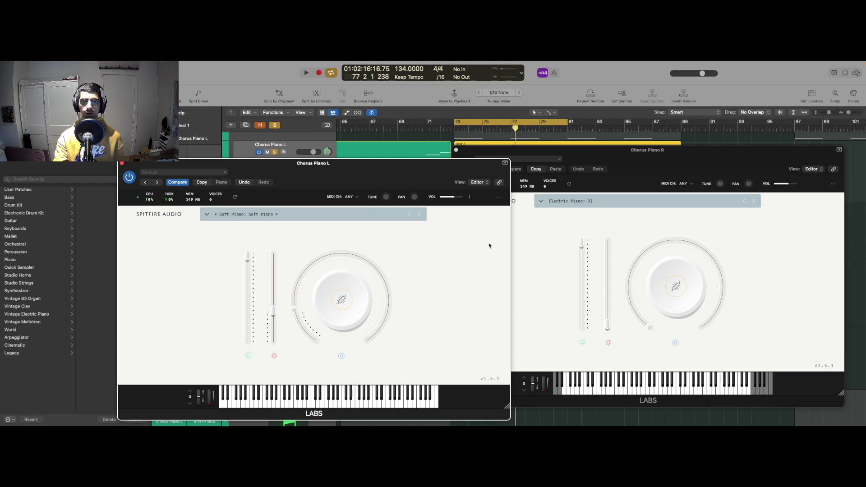
{"action": "mouse_move", "coordinate": [297, 283]}
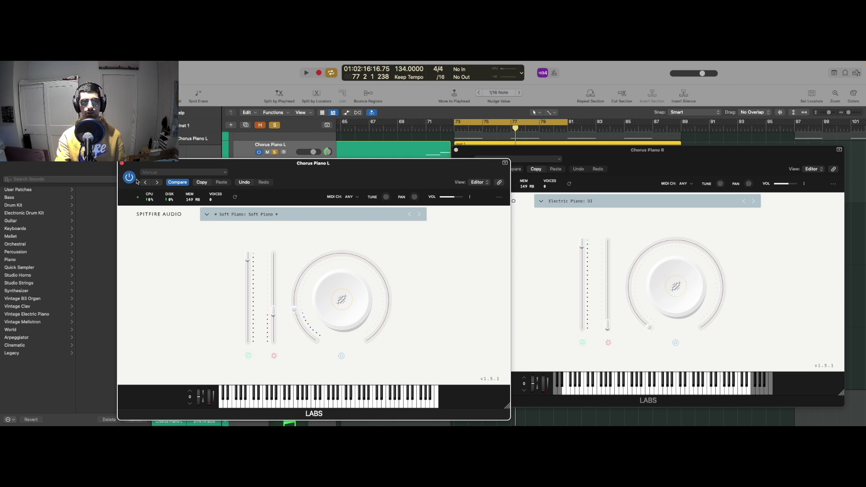
{"action": "left_click", "coordinate": [121, 164]}
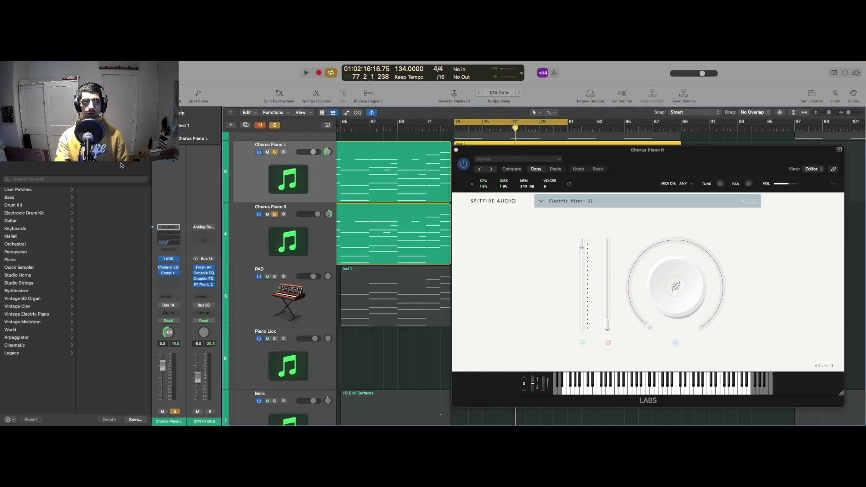
Step: Solo the XS Analog E. Piano and both Chorus Piano tracks together during playback
{"action": "left_click", "coordinate": [456, 150]}
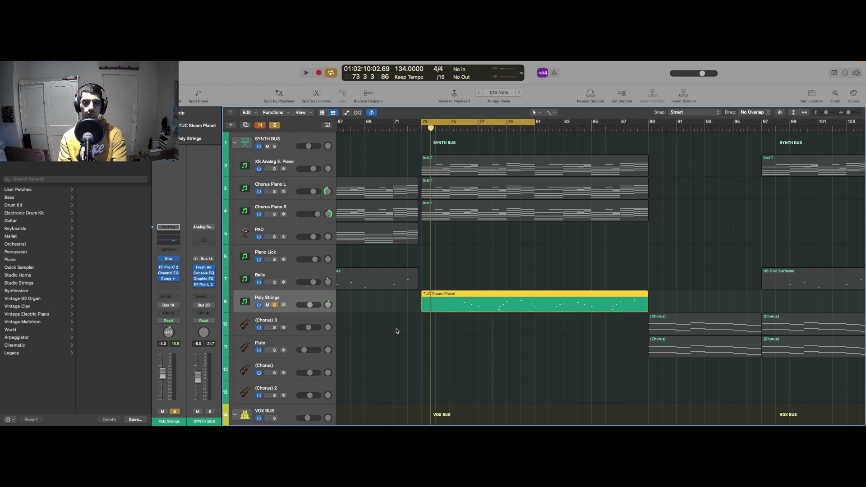
{"action": "key", "text": "space"}
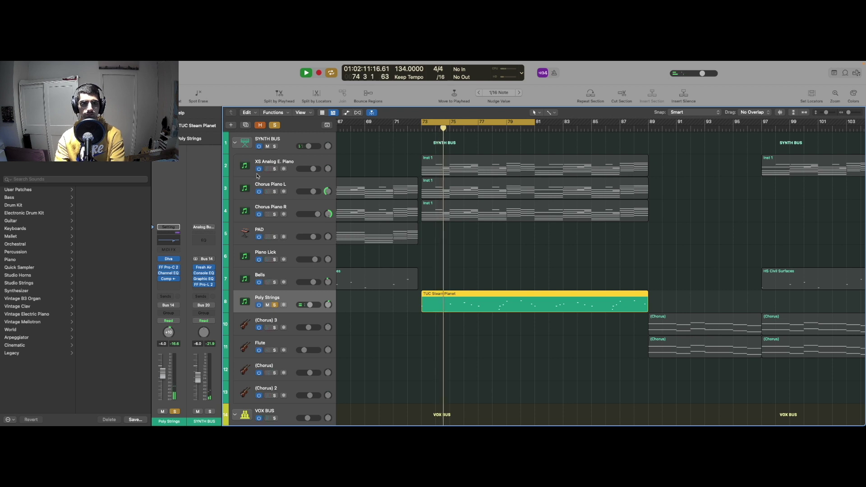
{"action": "left_click", "coordinate": [244, 162]}
{"action": "left_click", "coordinate": [244, 211], "text": "shift"}
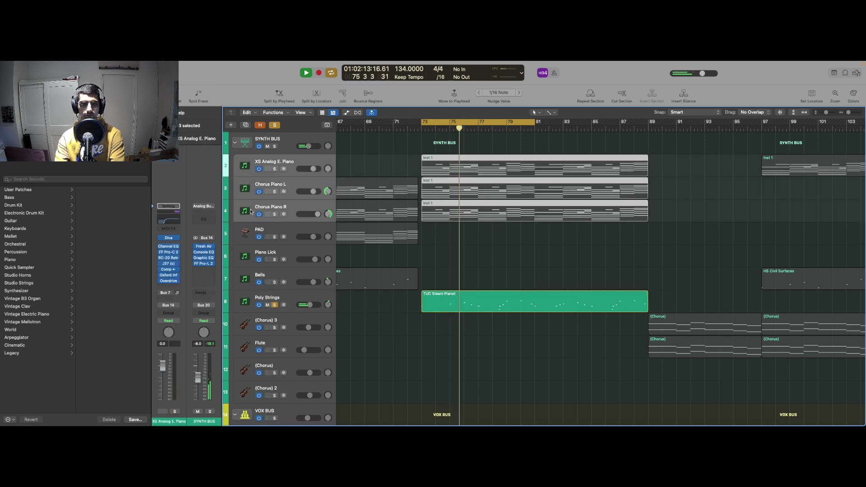
{"action": "key", "text": "s"}
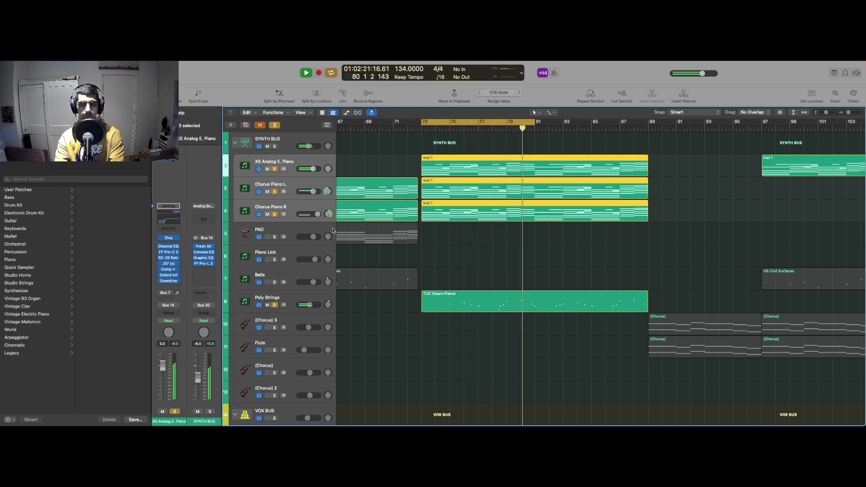
Step: Stop playback and open Poly Strings' Diva with the 'MM Dramatic Strings' preset
{"action": "key", "text": "space"}
{"action": "left_click", "coordinate": [433, 302]}
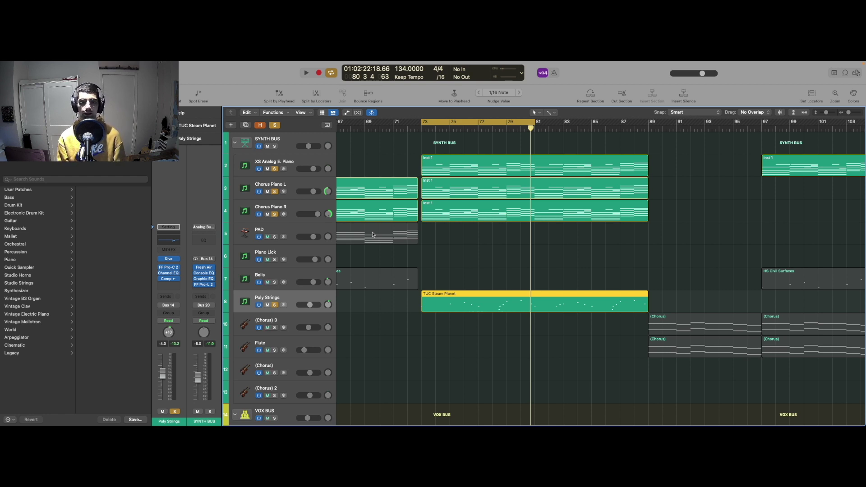
{"action": "left_click", "coordinate": [168, 259]}
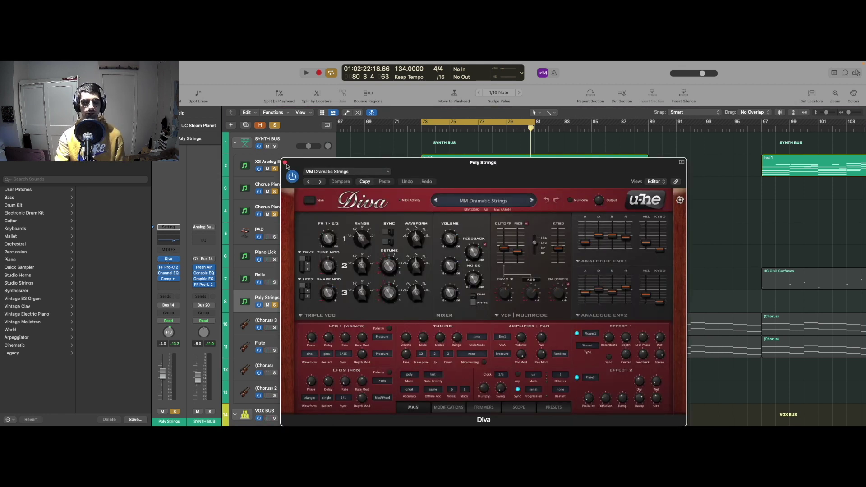
Step: Close Diva, then check and close Poly Strings' Pro-C 2, Channel EQ and Compressor in turn
{"action": "left_click", "coordinate": [285, 162]}
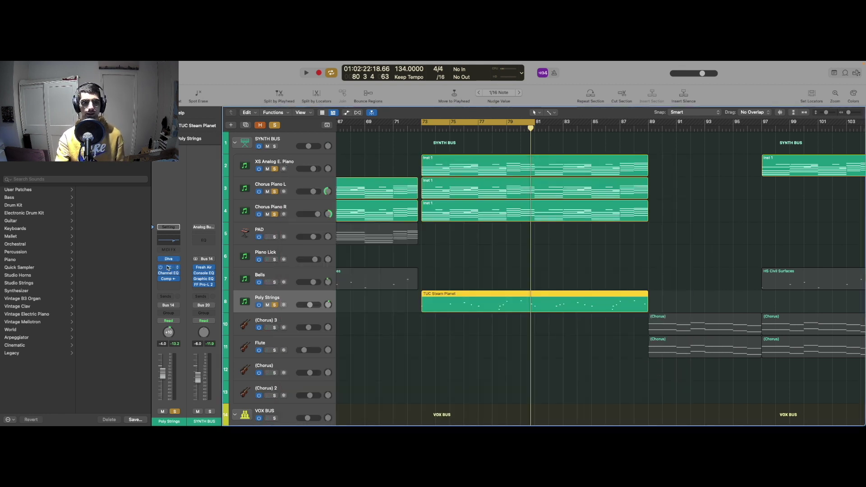
{"action": "left_click", "coordinate": [168, 268]}
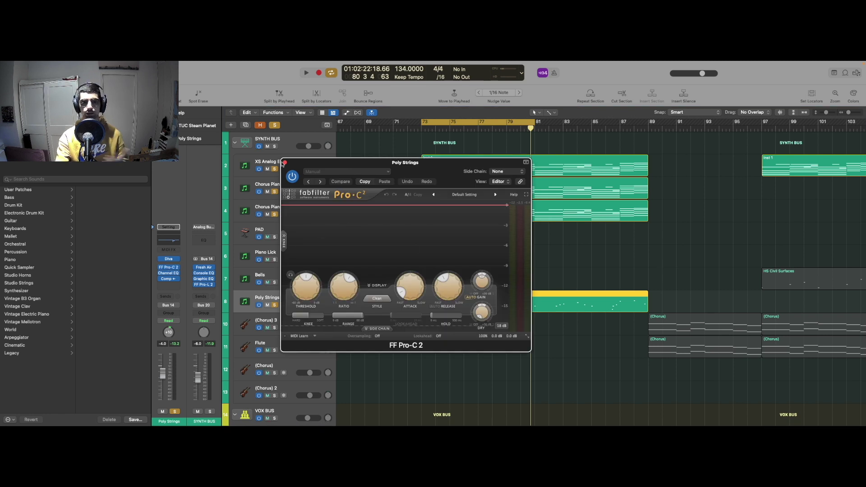
{"action": "left_click", "coordinate": [285, 162]}
{"action": "left_click", "coordinate": [168, 273]}
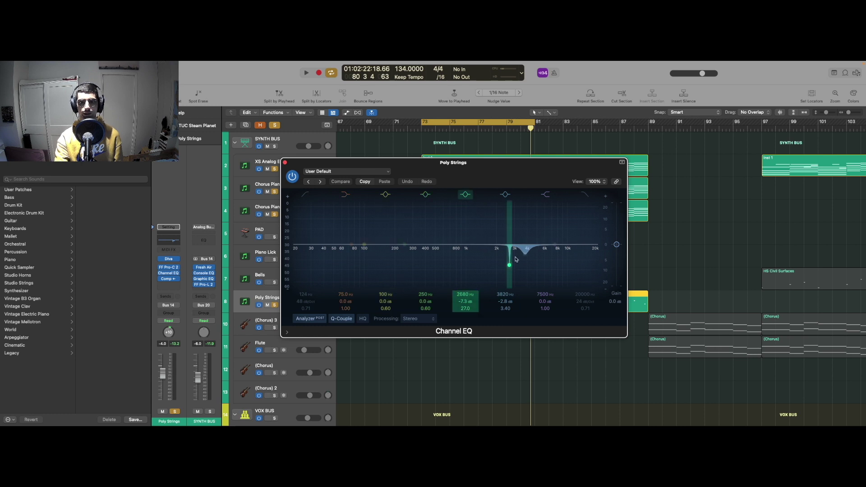
{"action": "left_click", "coordinate": [284, 162]}
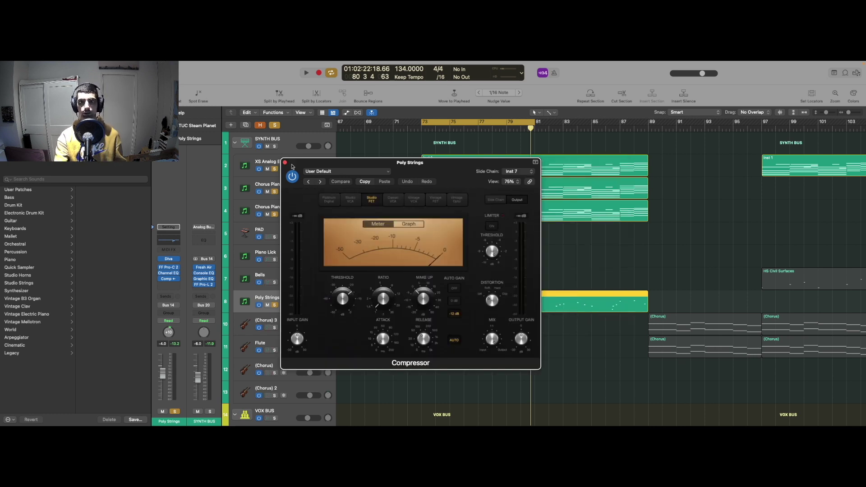
{"action": "left_click", "coordinate": [285, 162]}
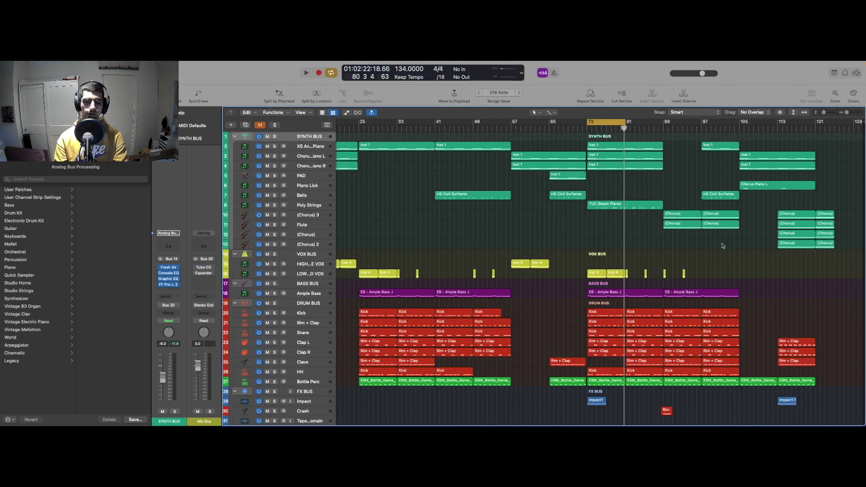
Step: Solo the VOX BUS and zoom in on the LOW OCTAVE PROCESSED VOX regions near bars 73–81
{"action": "key", "text": "s"}
{"action": "key", "text": "super+Right"}
{"action": "key", "text": "super+Down"}
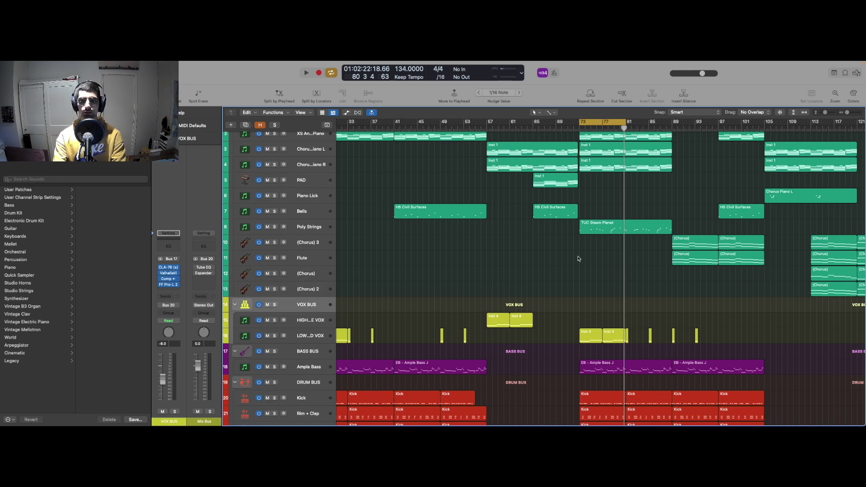
{"action": "key", "text": "z"}
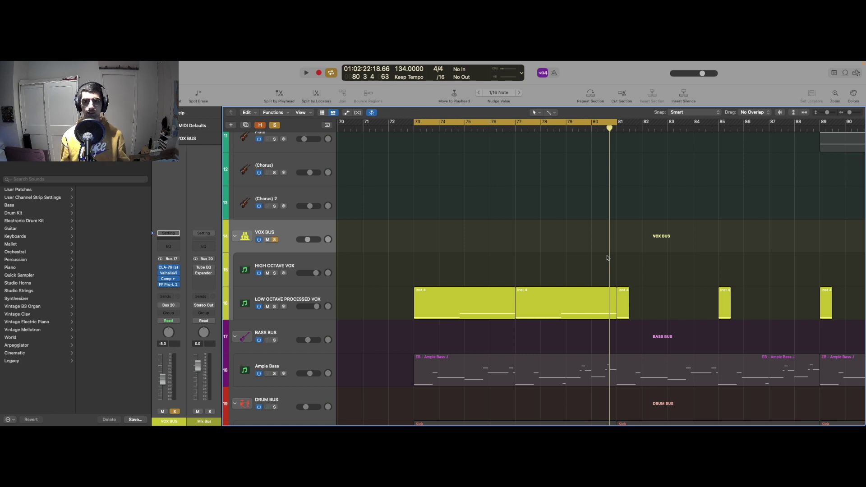
Step: Bypass the LOW OCTAVE PROCESSED VOX Channel EQ, Fracture, AutoFilter, Tremolo and Bus 1 send
{"action": "left_click", "coordinate": [257, 301]}
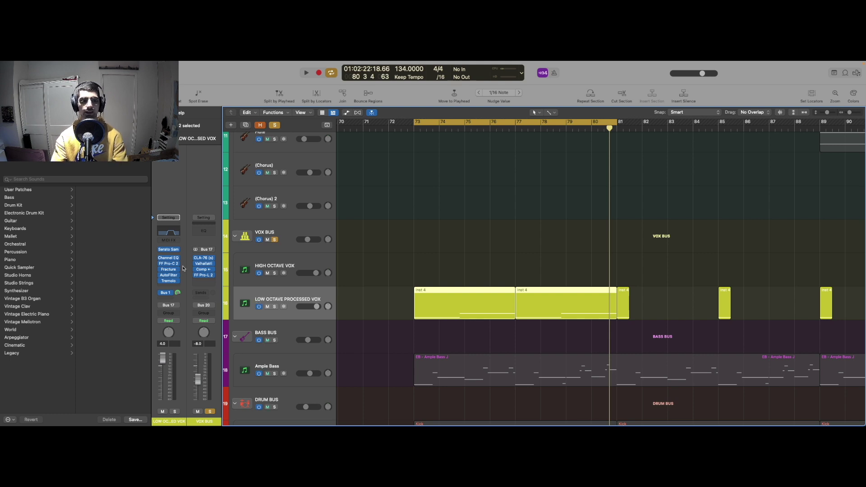
{"action": "left_click", "coordinate": [161, 259]}
{"action": "left_click", "coordinate": [160, 269]}
{"action": "left_click", "coordinate": [160, 275]}
{"action": "left_click", "coordinate": [161, 281]}
{"action": "left_click", "coordinate": [161, 293]}
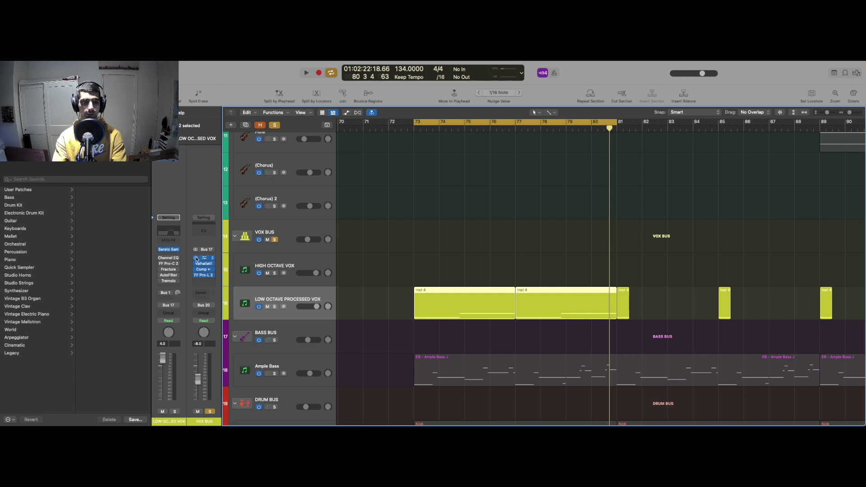
Step: Play the vocal with effects bypassed, then again with effects active, and show its plug-ins
{"action": "left_click", "coordinate": [361, 207]}
{"action": "key", "text": "space"}
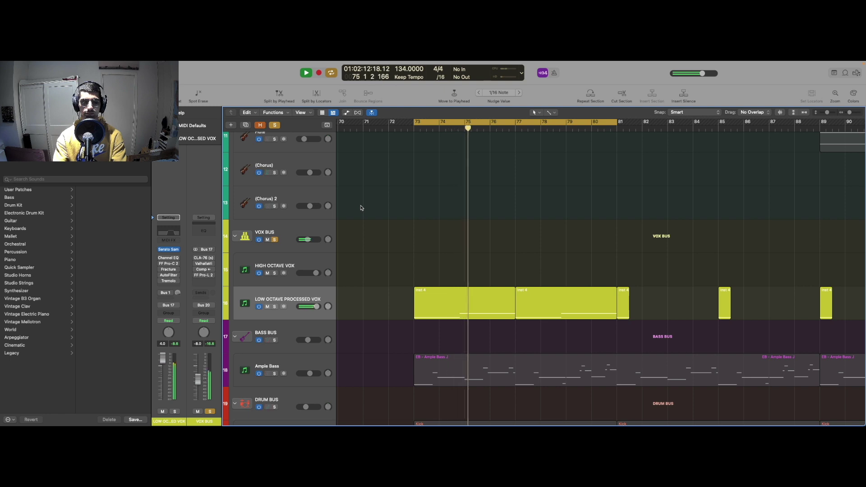
{"action": "key", "text": "space"}
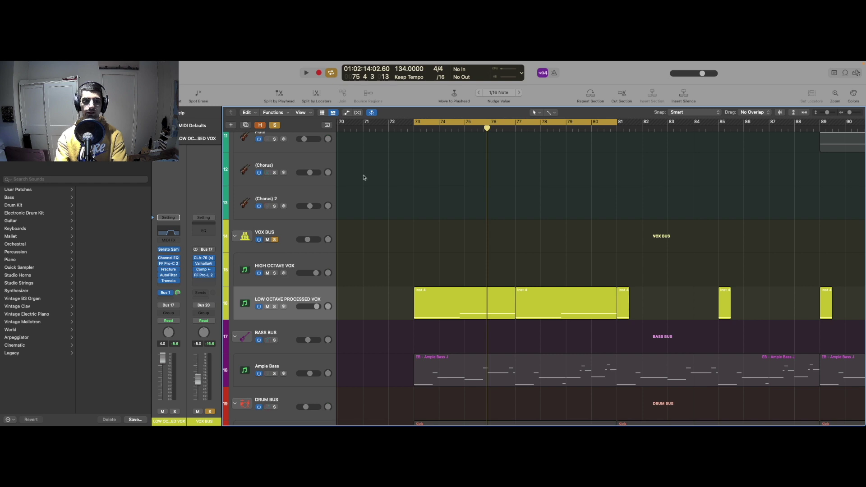
{"action": "key", "text": "space"}
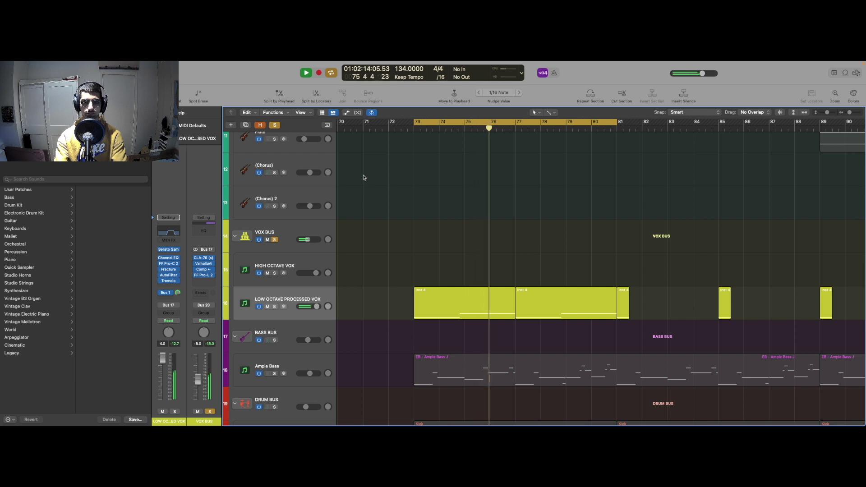
{"action": "key", "text": "space"}
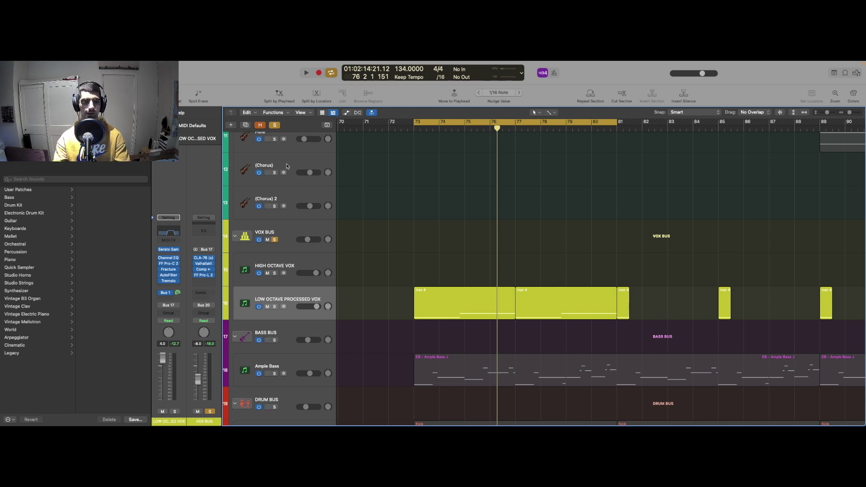
{"action": "key", "text": "v"}
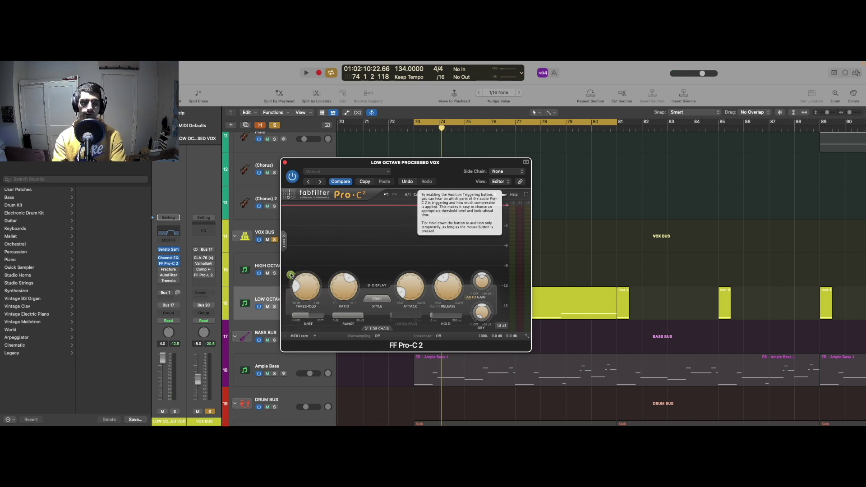
Step: Play the vocal while auditioning the FF Pro-C 2 compressed signal, then switch auditioning off
{"action": "left_click", "coordinate": [291, 275]}
{"action": "key", "text": "space"}
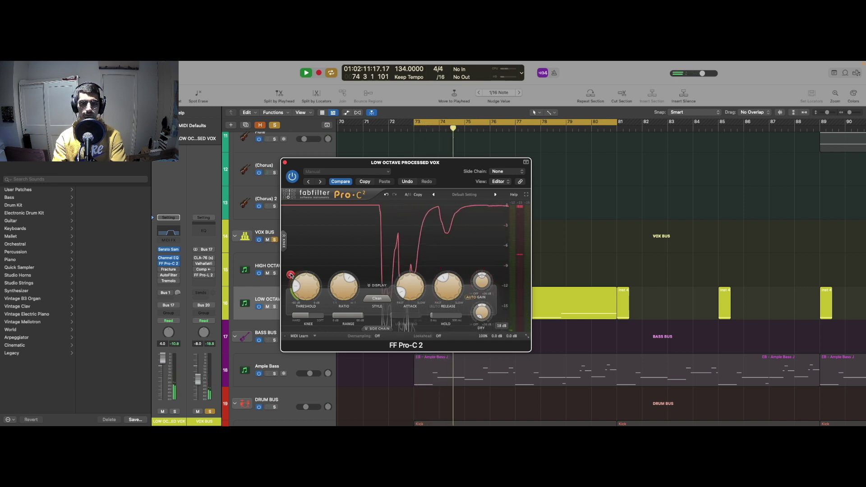
{"action": "left_click", "coordinate": [291, 275]}
{"action": "key", "text": "space"}
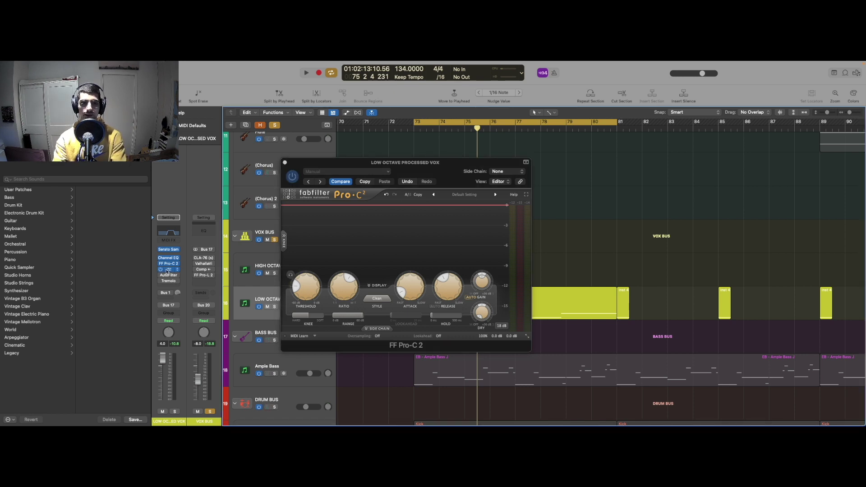
Step: Close Pro-C 2, open the vocal's Fracture effect beside the arrangement, and audition it in playback
{"action": "left_click", "coordinate": [285, 163]}
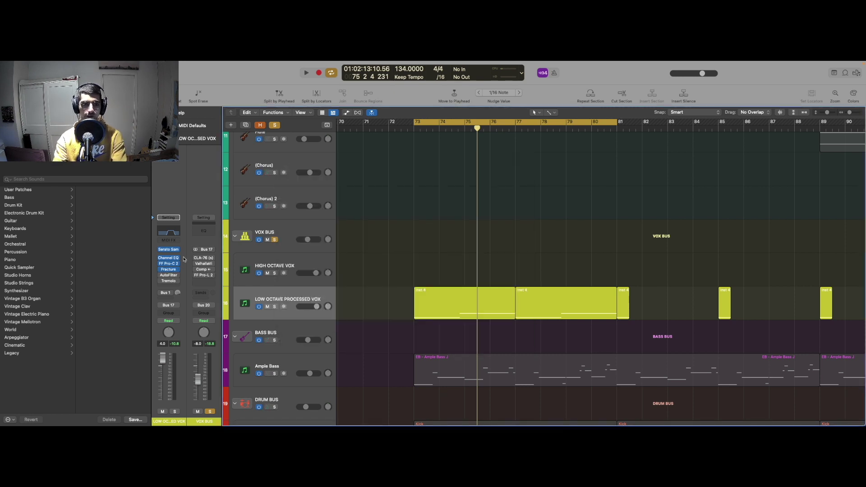
{"action": "left_click", "coordinate": [169, 269]}
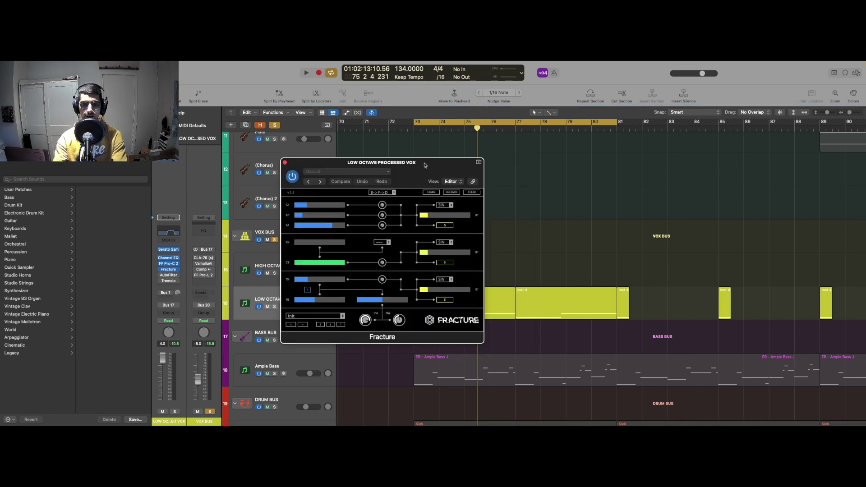
{"action": "left_click_drag", "start_coordinate": [425, 164], "coordinate": [526, 160]}
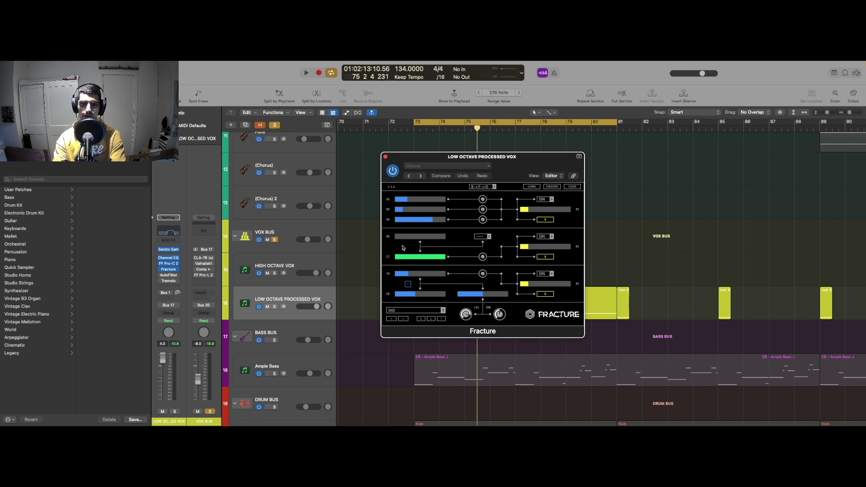
{"action": "left_click", "coordinate": [640, 180]}
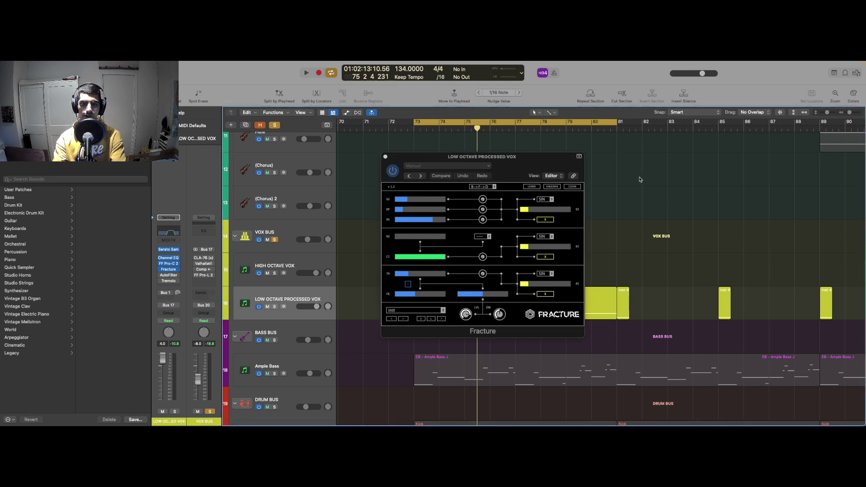
{"action": "key", "text": "space"}
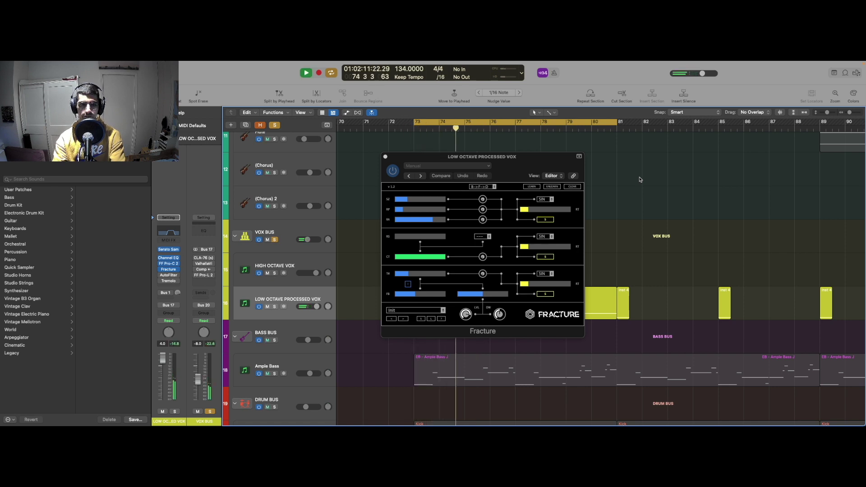
{"action": "key", "text": "space"}
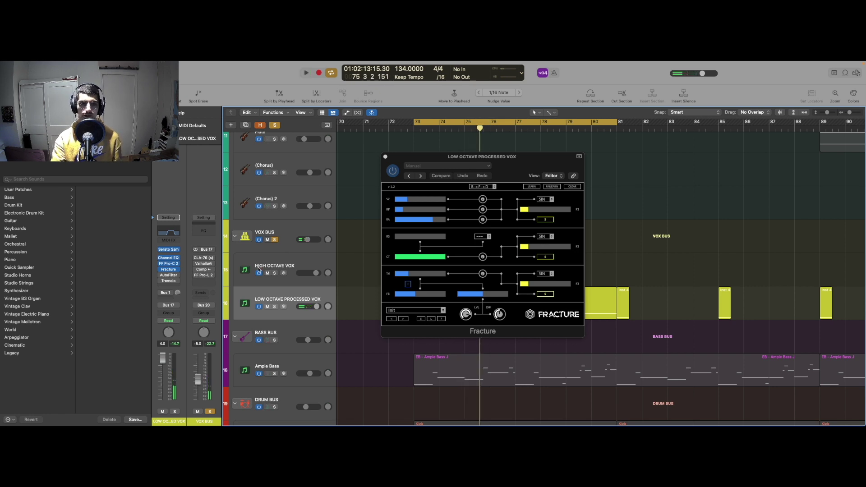
Step: Audition the vocal's AutoFilter with its envelope at 0 %, then close the AutoFilter and Fracture windows
{"action": "left_click", "coordinate": [174, 276]}
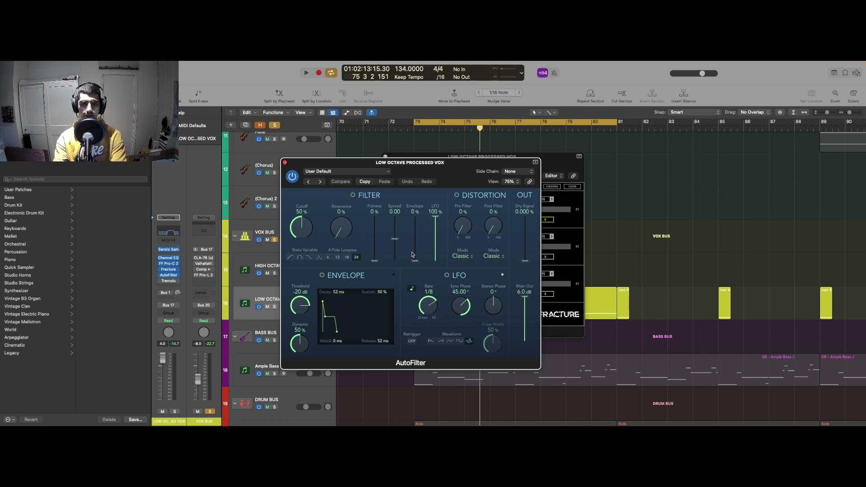
{"action": "mouse_move", "coordinate": [415, 255]}
{"action": "left_mouse_down"}
{"action": "mouse_move", "coordinate": [415, 218]}
{"action": "mouse_move", "coordinate": [415, 261]}
{"action": "left_mouse_up"}
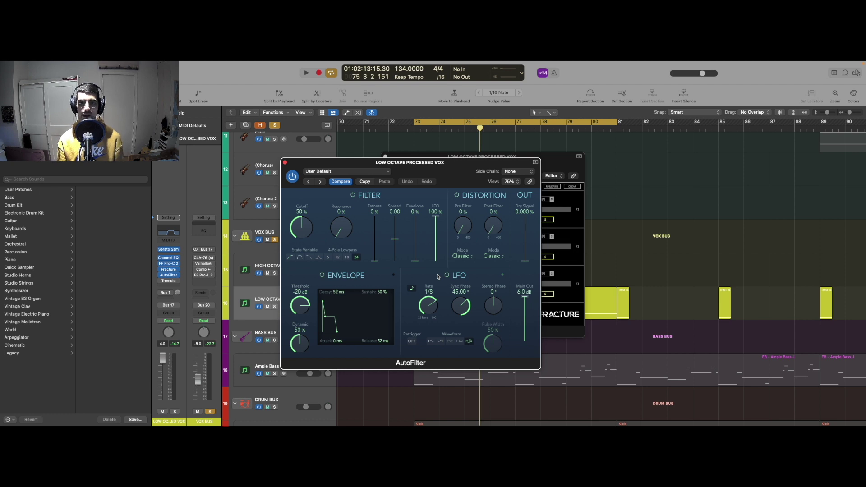
{"action": "key", "text": "space"}
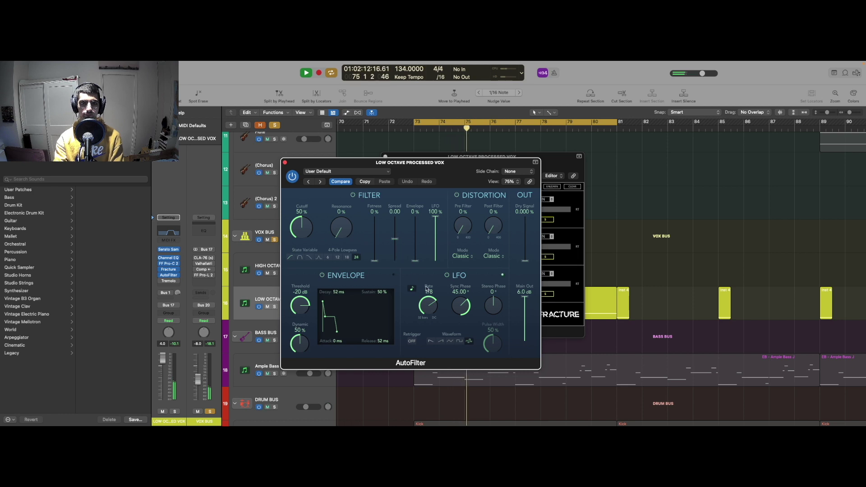
{"action": "key", "text": "space"}
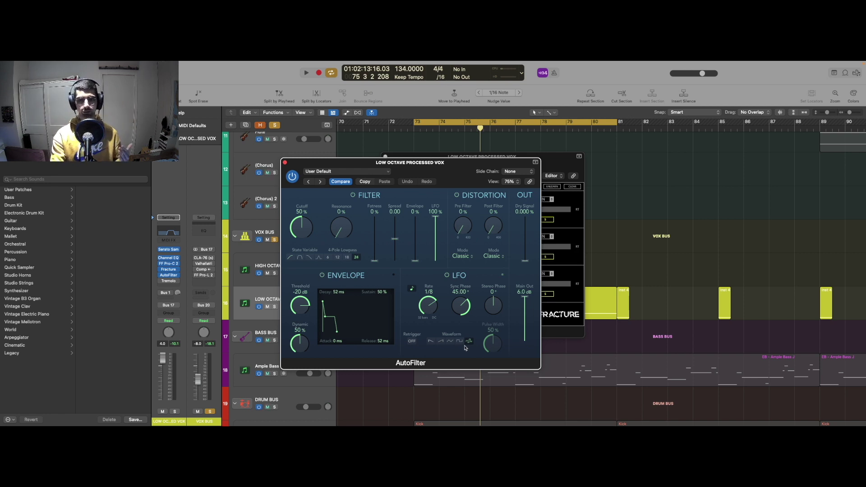
{"action": "left_click", "coordinate": [284, 163]}
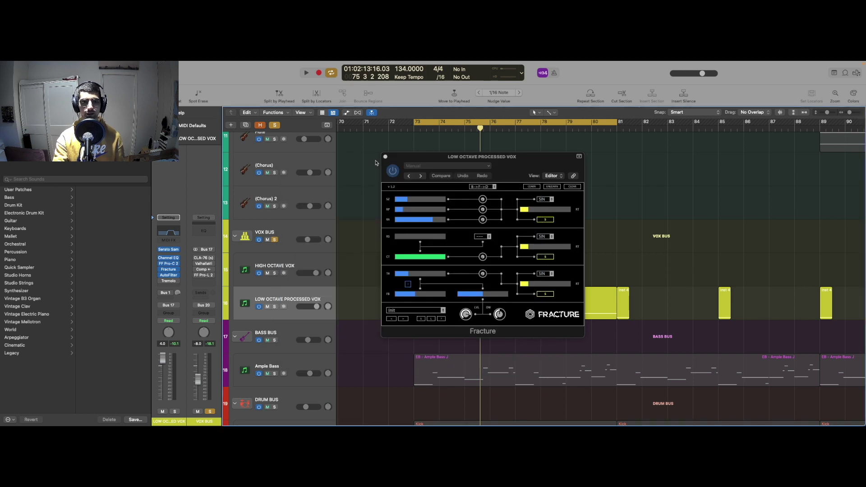
{"action": "left_click", "coordinate": [385, 157]}
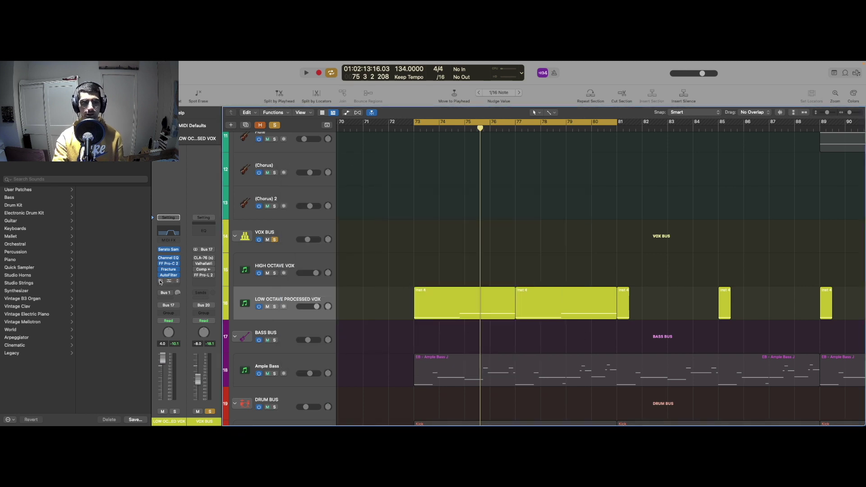
{"action": "left_click", "coordinate": [168, 281]}
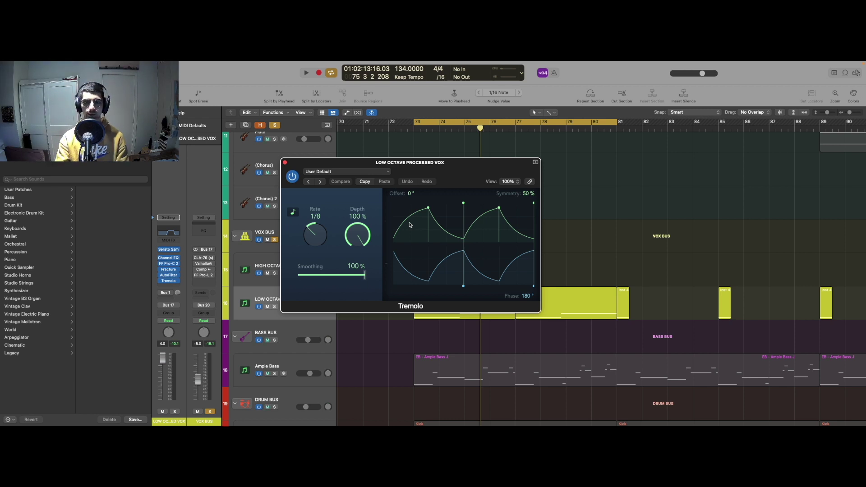
{"action": "key", "text": "space"}
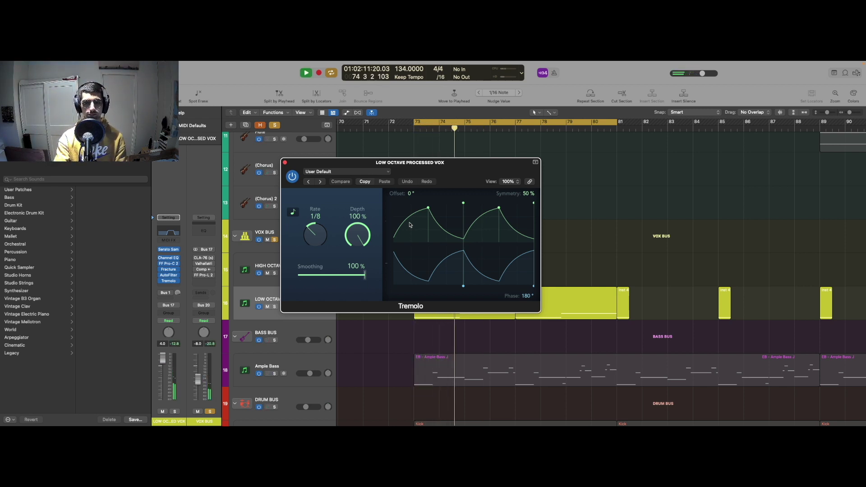
{"action": "key", "text": "space"}
{"action": "left_click", "coordinate": [285, 162]}
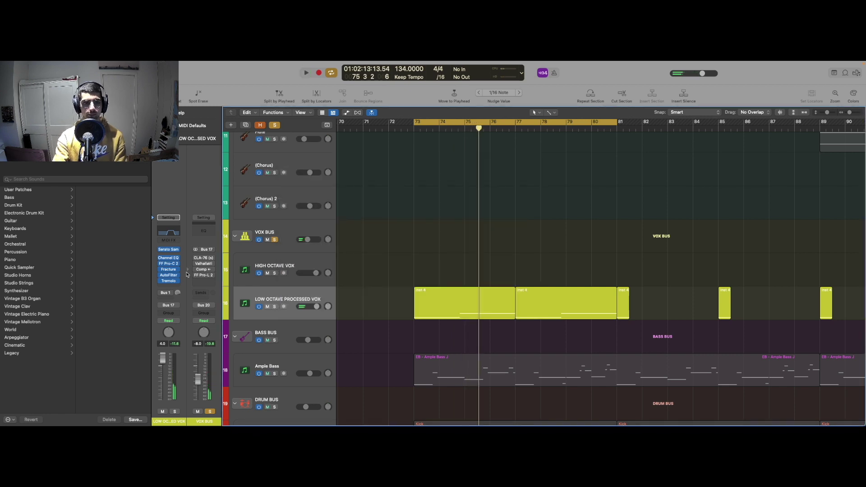
Step: Enable the vocal's Bus 1 send and review the VOX BUS CLA-76, ValhallaVintageVerb, Compressor and Pro-L 2
{"action": "left_click", "coordinate": [160, 293]}
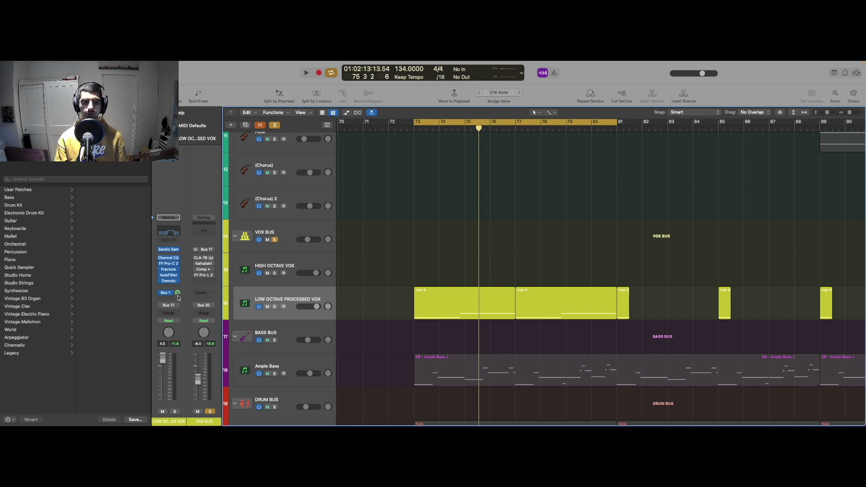
{"action": "left_click", "coordinate": [204, 258]}
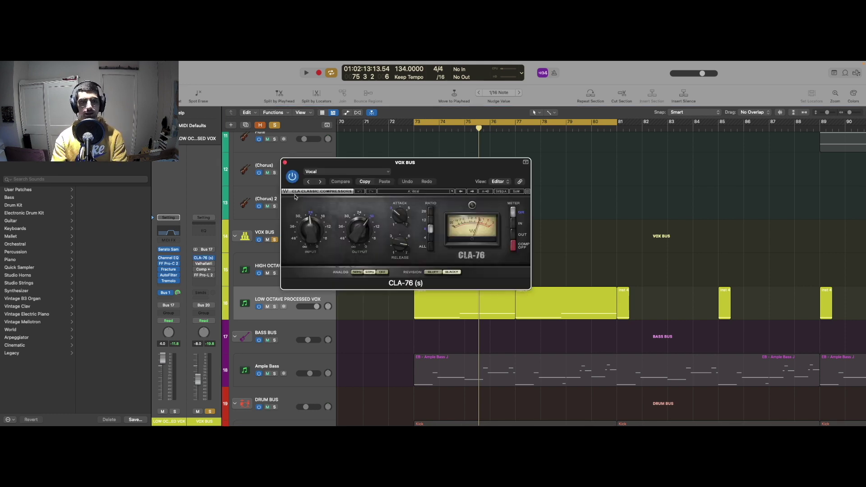
{"action": "left_click", "coordinate": [284, 162]}
{"action": "left_click", "coordinate": [203, 264]}
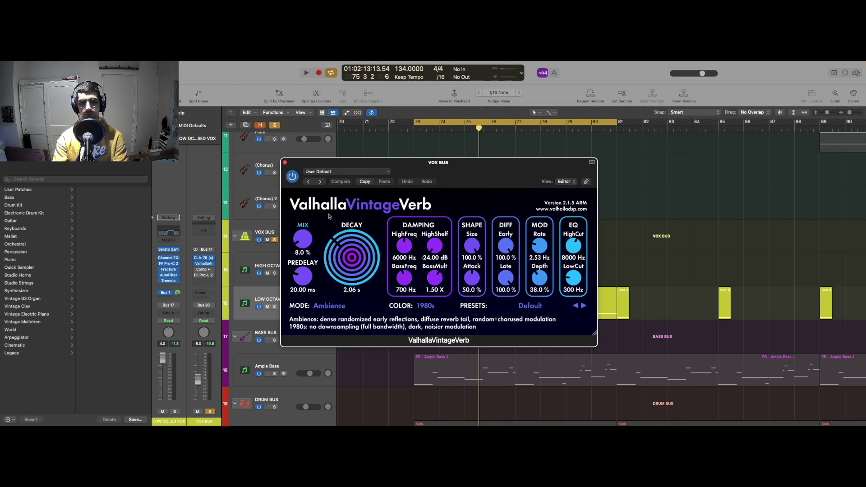
{"action": "left_click", "coordinate": [284, 162]}
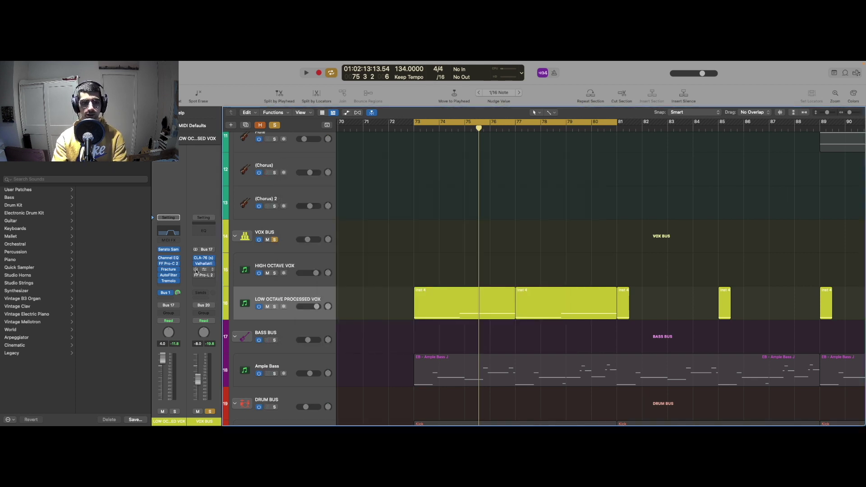
{"action": "left_click", "coordinate": [202, 270]}
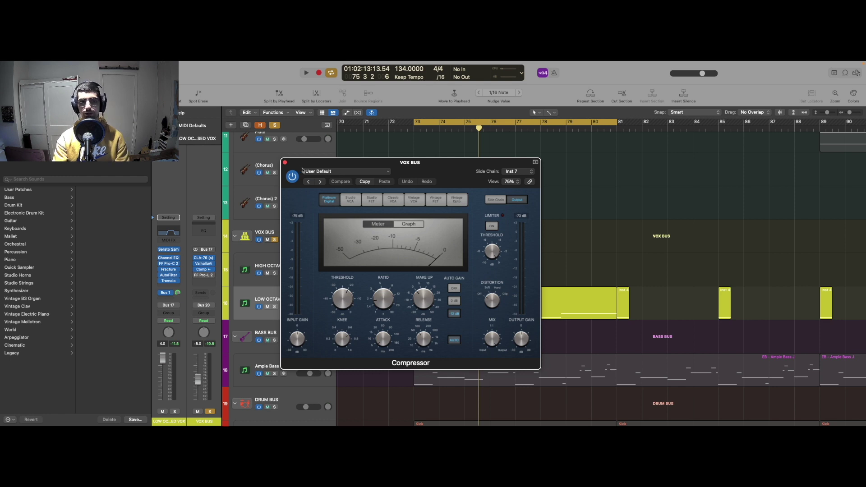
{"action": "left_click", "coordinate": [285, 162]}
{"action": "left_click", "coordinate": [203, 275]}
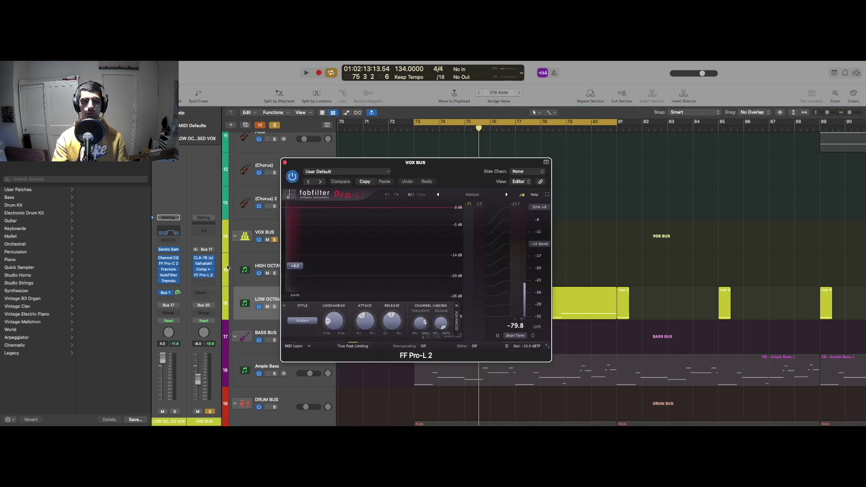
{"action": "left_click", "coordinate": [286, 162]}
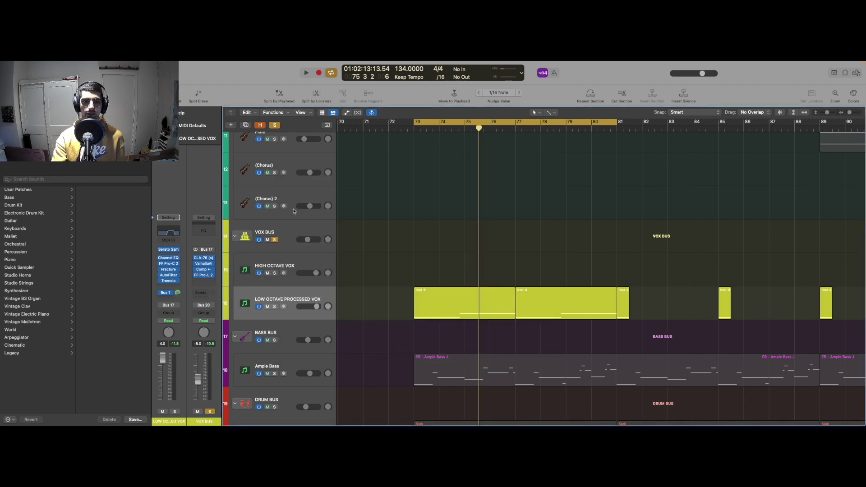
Step: Play the SYNTH BUS soloed, then unsolo it mid-playback to hear the full mix
{"action": "key", "text": "z"}
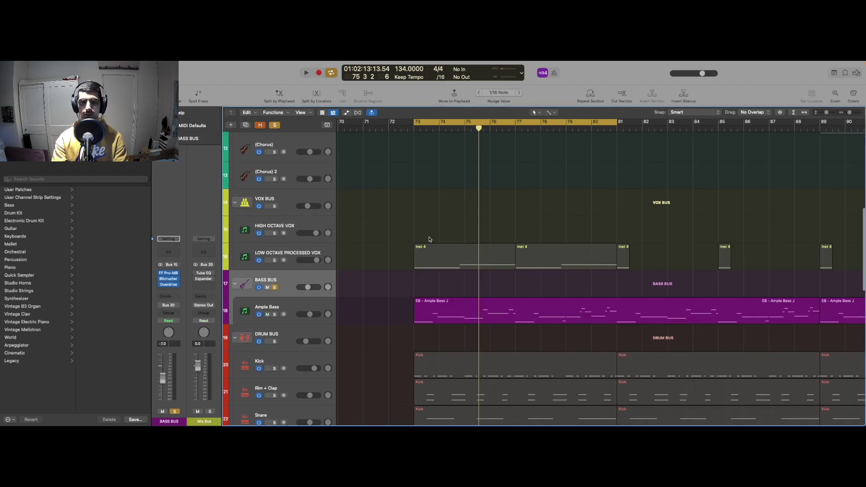
{"action": "key", "text": "z"}
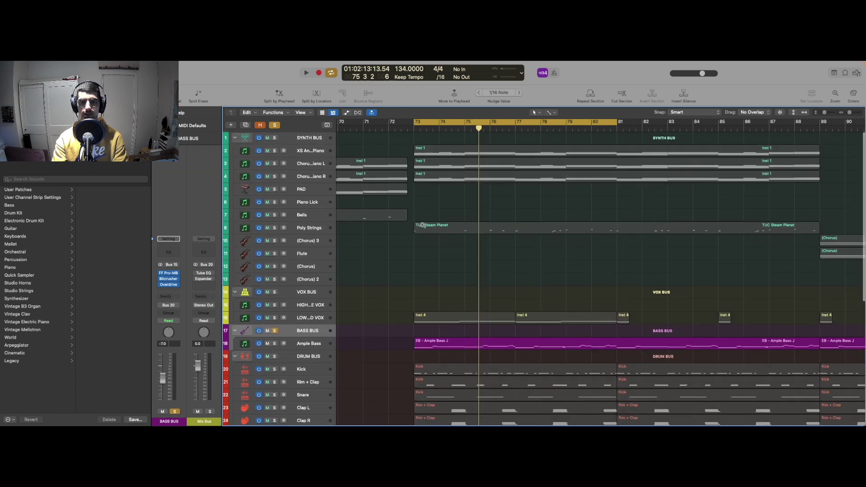
{"action": "left_click", "coordinate": [275, 138]}
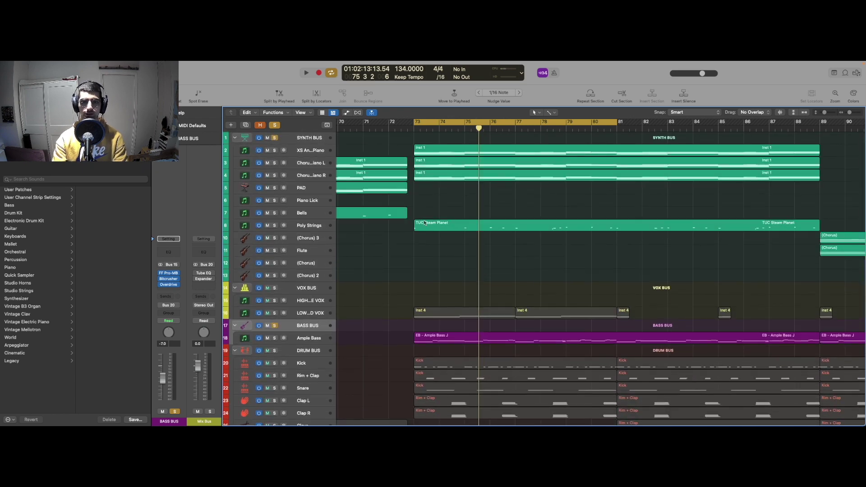
{"action": "key", "text": "space"}
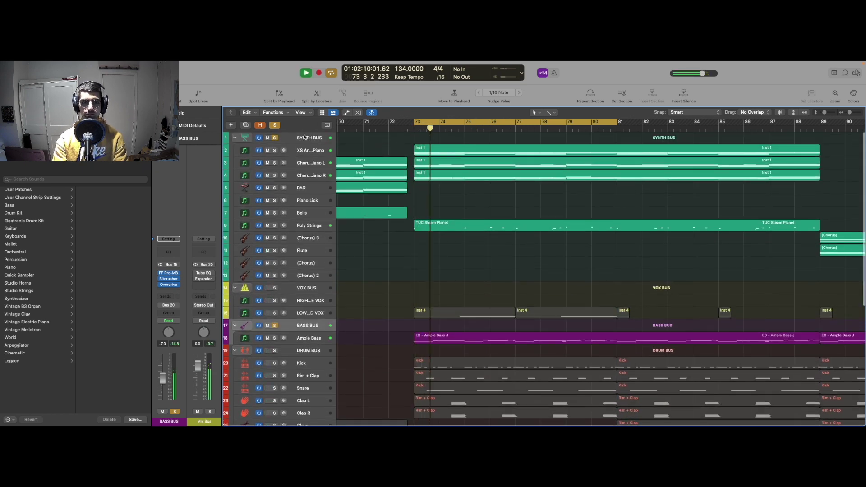
{"action": "left_click", "coordinate": [305, 137]}
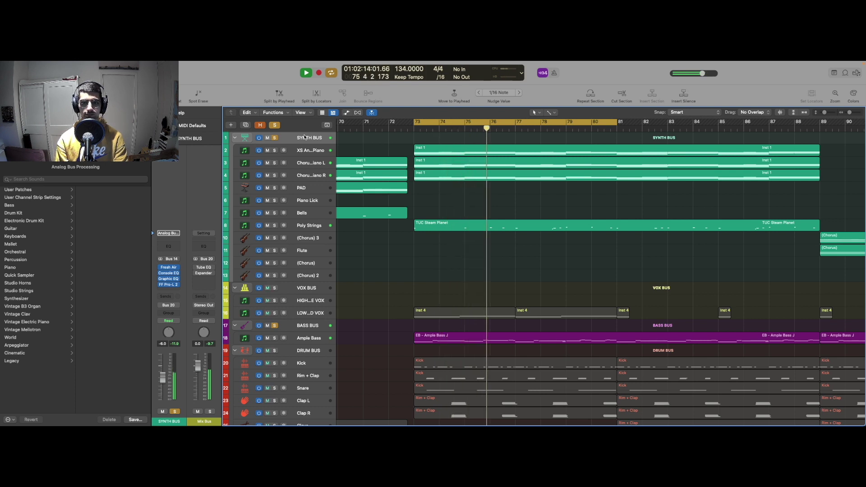
{"action": "key", "text": "s"}
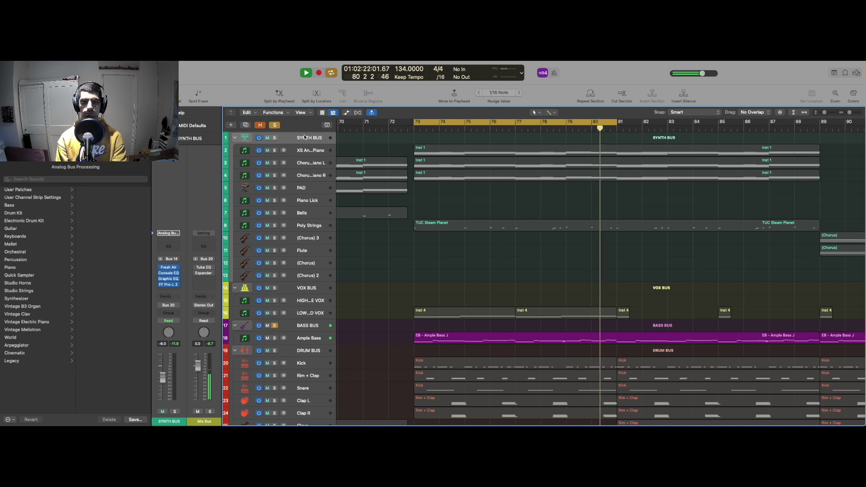
{"action": "key", "text": "space"}
{"action": "left_click", "coordinate": [168, 260]}
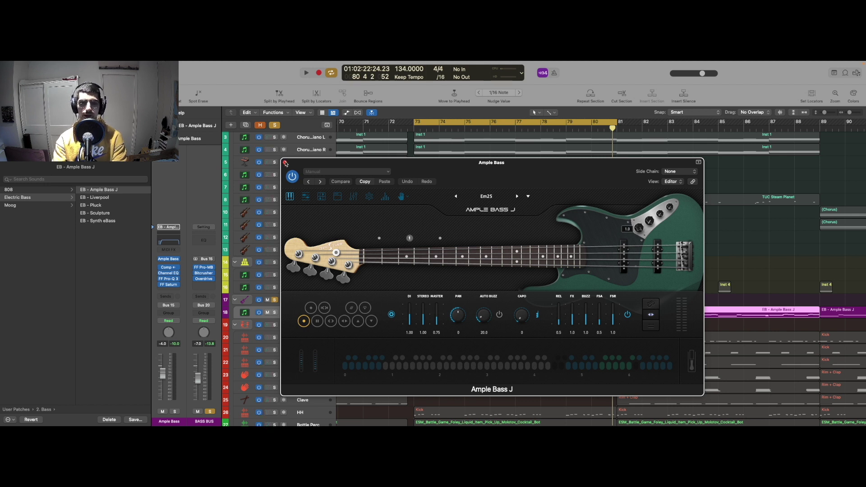
{"action": "left_click", "coordinate": [285, 163]}
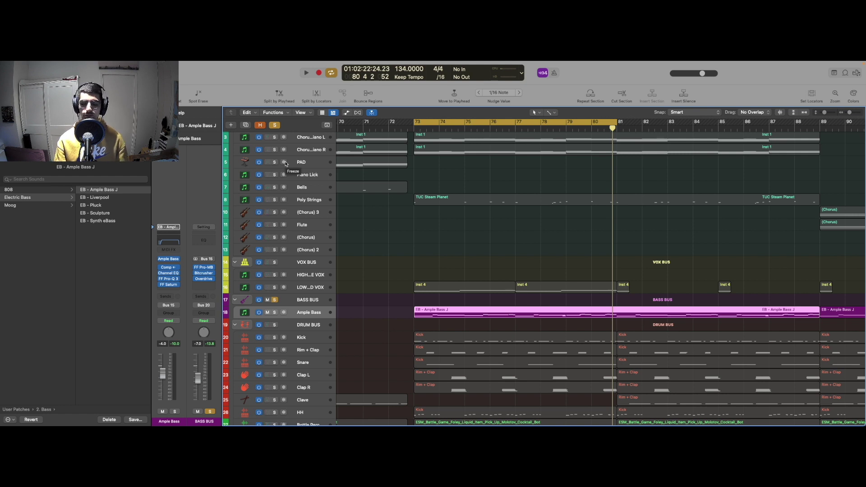
Step: Open the Ample Bass Vintage Opto Compressor, move it aside to look over its settings, and close it
{"action": "scroll", "coordinate": [286, 164], "scroll_direction": "up", "scroll_amount": 2}
{"action": "left_click", "coordinate": [167, 267]}
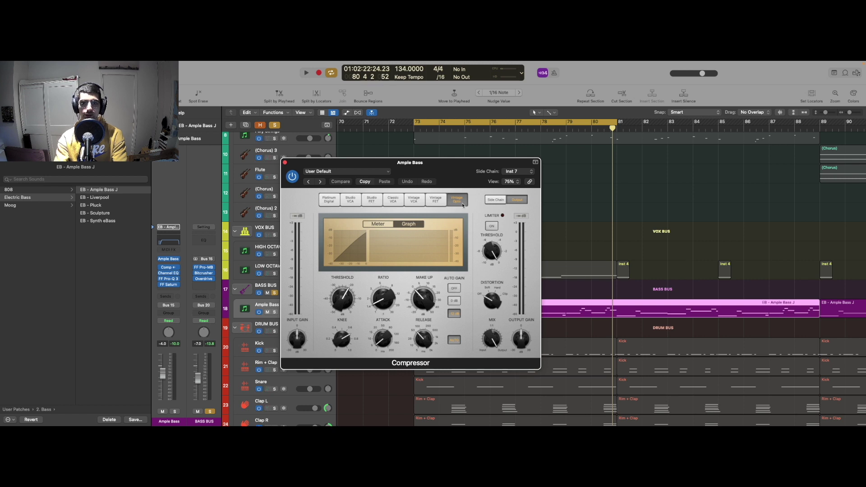
{"action": "left_click_drag", "start_coordinate": [463, 176], "coordinate": [588, 168]}
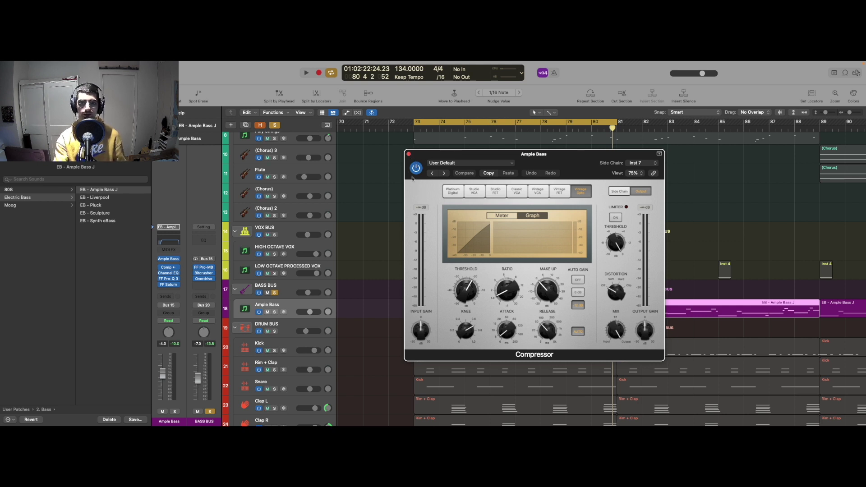
{"action": "left_click", "coordinate": [409, 155]}
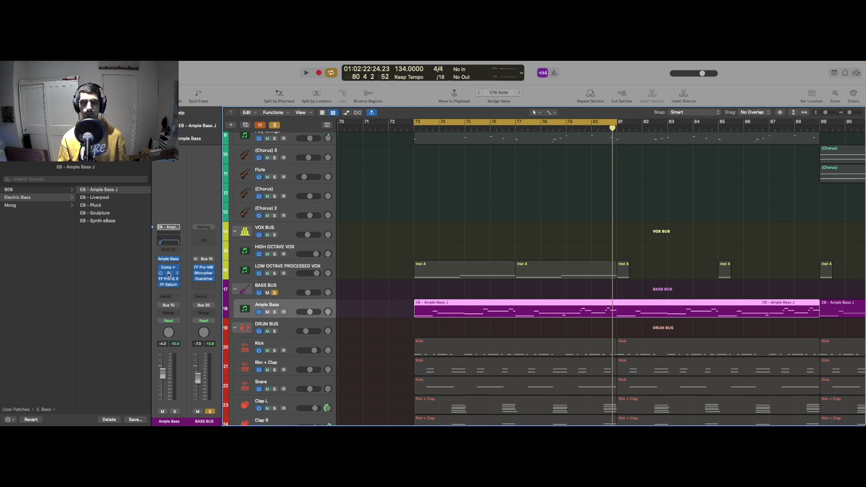
Step: In the Ample Bass Channel EQ, lower the low-cut slightly and pull the high-cut to about 8150 Hz
{"action": "left_click", "coordinate": [168, 273]}
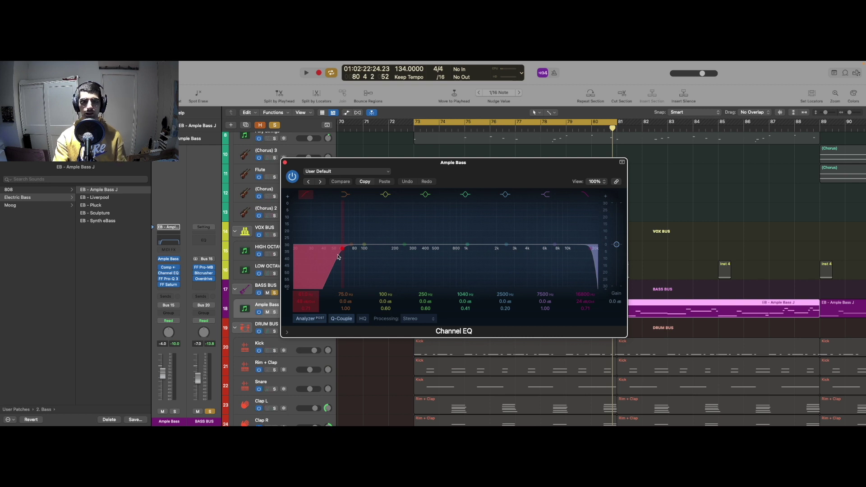
{"action": "left_click_drag", "start_coordinate": [339, 257], "coordinate": [328, 257]}
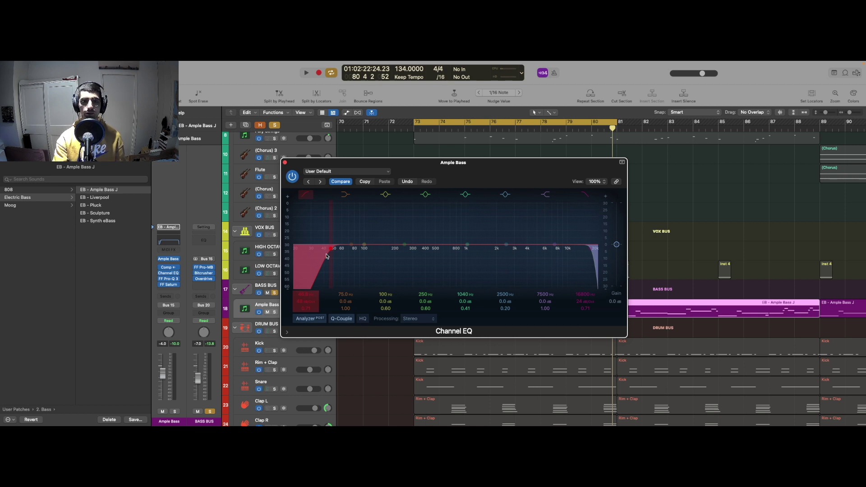
{"action": "left_click_drag", "start_coordinate": [328, 254], "coordinate": [328, 254]}
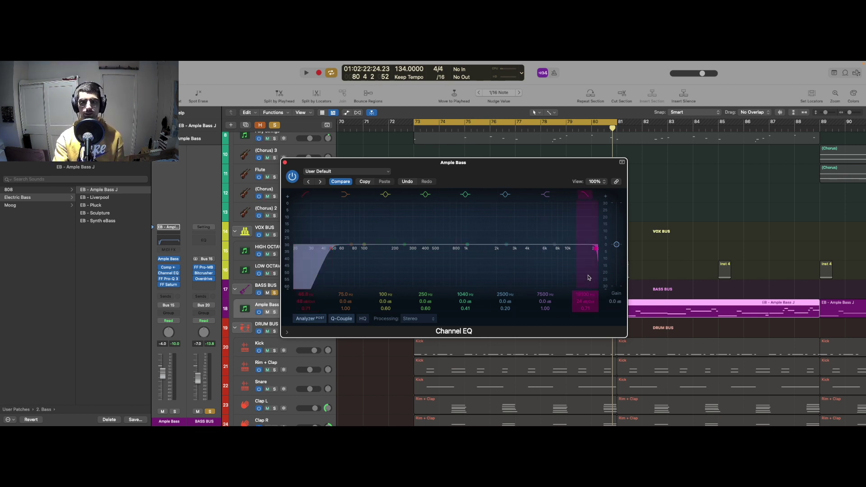
{"action": "left_click_drag", "start_coordinate": [576, 280], "coordinate": [558, 291]}
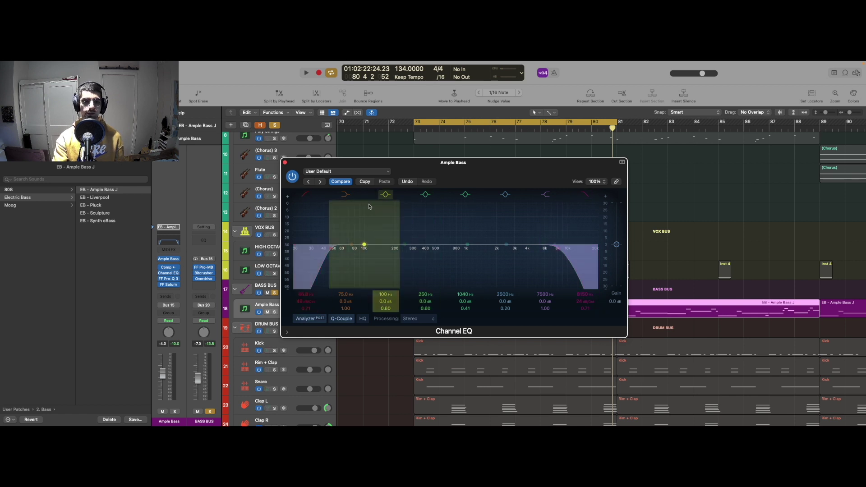
{"action": "left_click", "coordinate": [169, 279]}
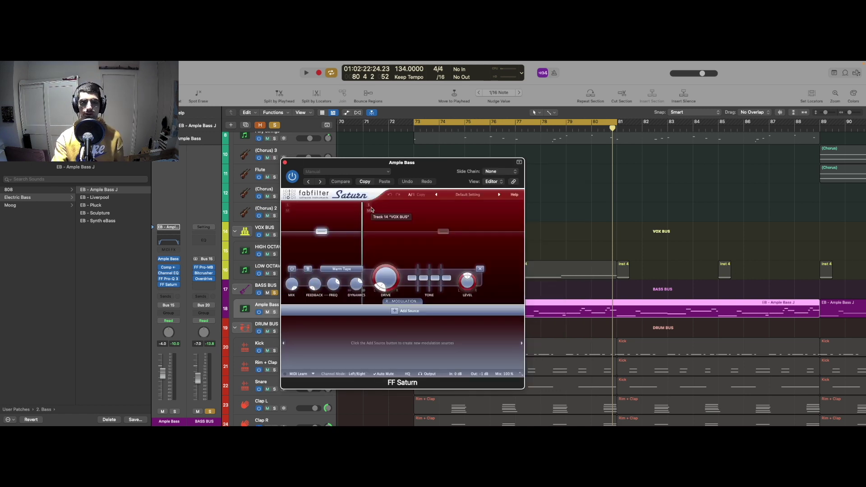
Step: Set Saturn's right band to Clean Tube, close Pro-MB, Bitcrusher and Overdrive, then select the Kick track
{"action": "left_click", "coordinate": [429, 248]}
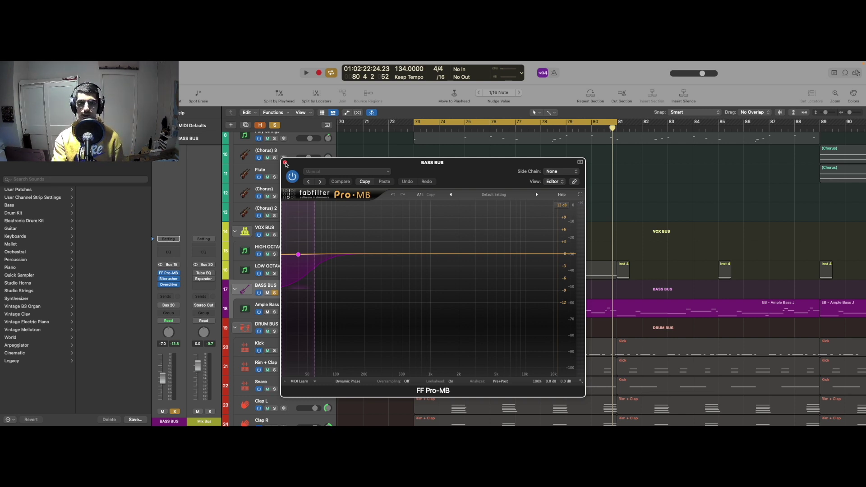
{"action": "left_click", "coordinate": [285, 163]}
{"action": "left_click", "coordinate": [168, 285]}
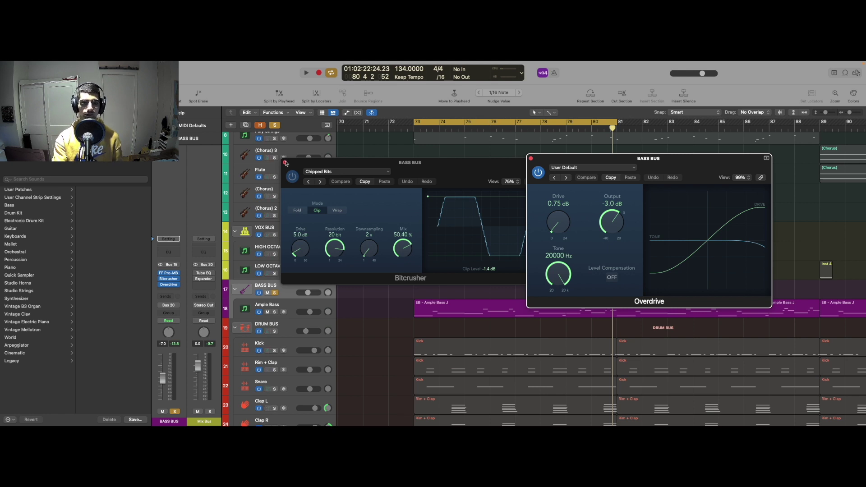
{"action": "left_click", "coordinate": [286, 163]}
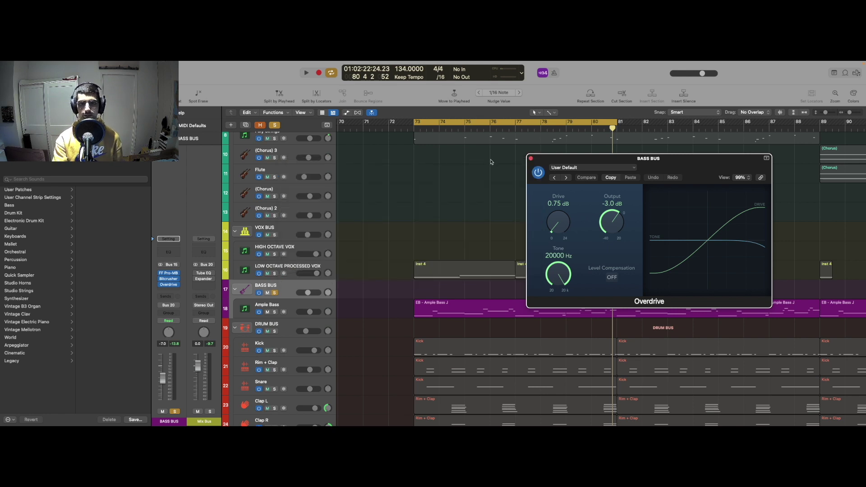
{"action": "left_click", "coordinate": [531, 158]}
{"action": "scroll", "coordinate": [460, 188], "scroll_direction": "down", "scroll_amount": 5}
{"action": "key", "text": "Down"}
{"action": "key", "text": "Down"}
{"action": "key", "text": "Down"}
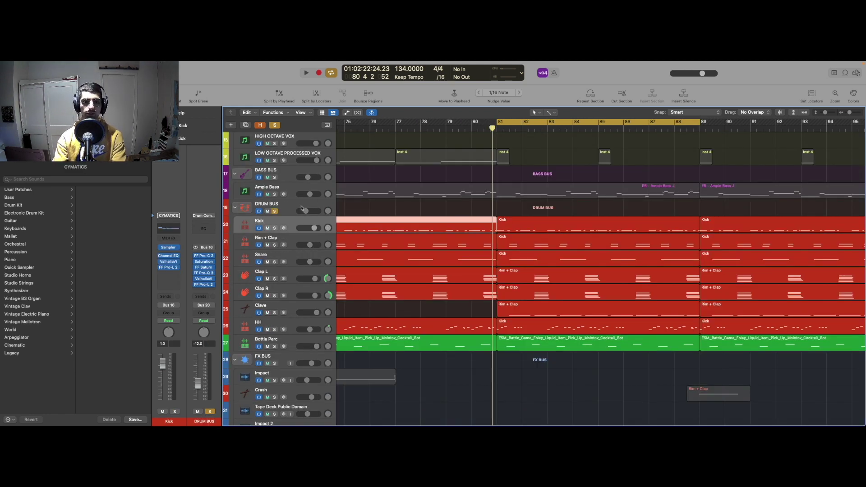
Step: Play the DRUM BUS on its own, then unsolo it and select the Kick track
{"action": "left_click", "coordinate": [279, 207]}
{"action": "key", "text": "space"}
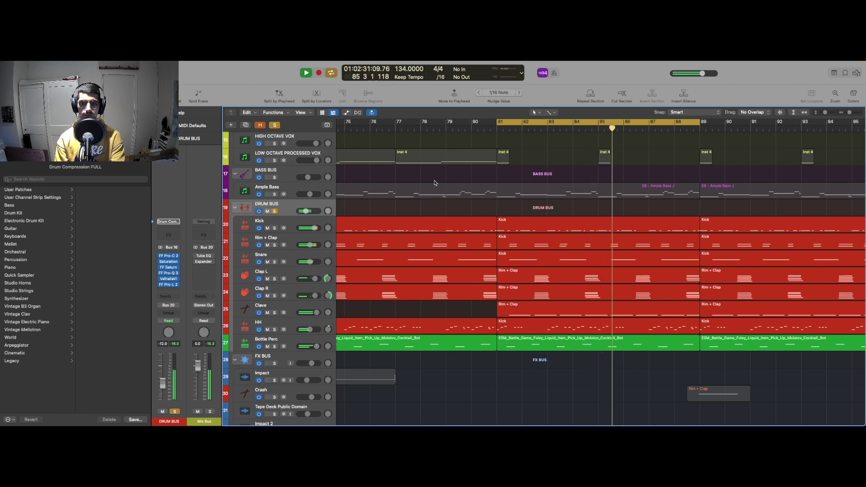
{"action": "key", "text": "space"}
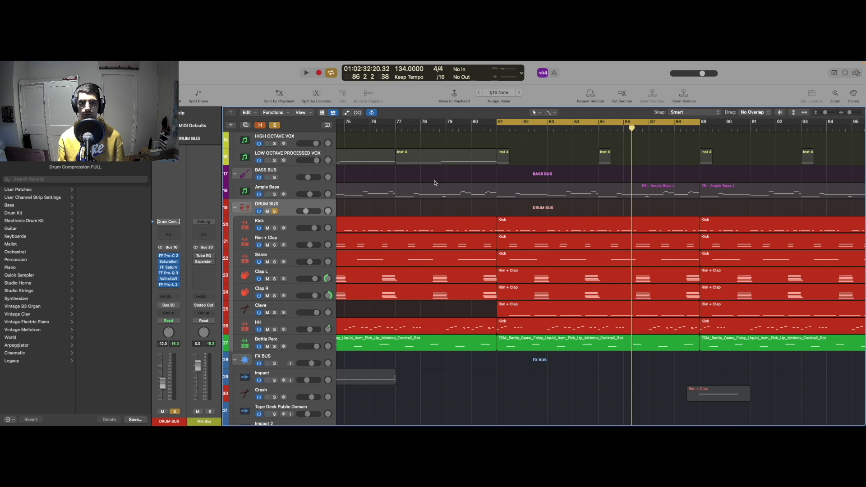
{"action": "key", "text": "s"}
{"action": "left_click", "coordinate": [288, 222]}
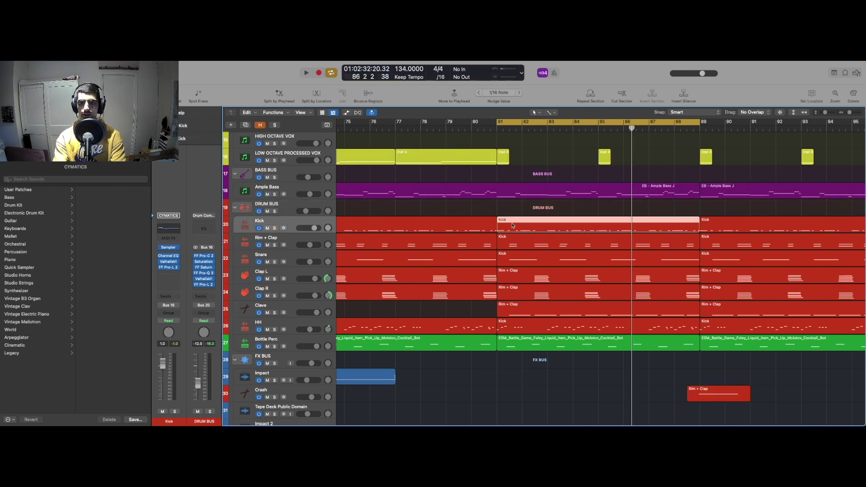
Step: Solo the Kick and play its region in the Piano Roll from bar 81
{"action": "key", "text": "s"}
{"action": "double_click", "coordinate": [496, 221]}
{"action": "key", "text": "z"}
{"action": "key", "text": "space"}
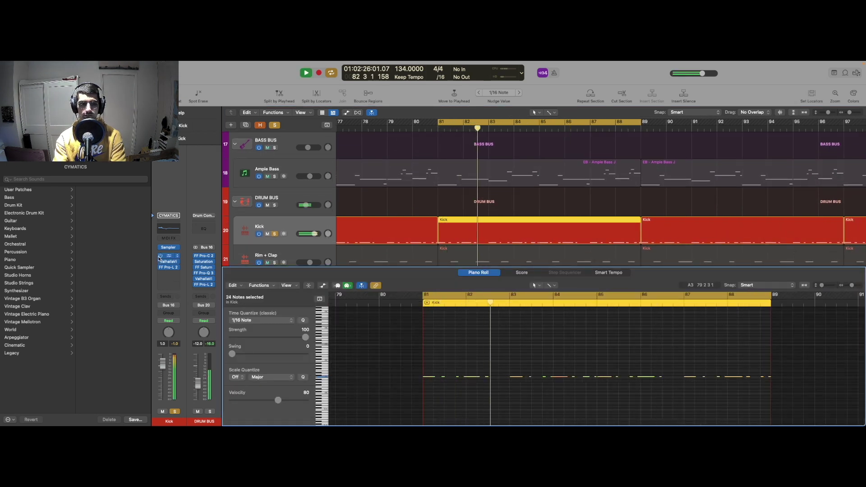
{"action": "key", "text": "space"}
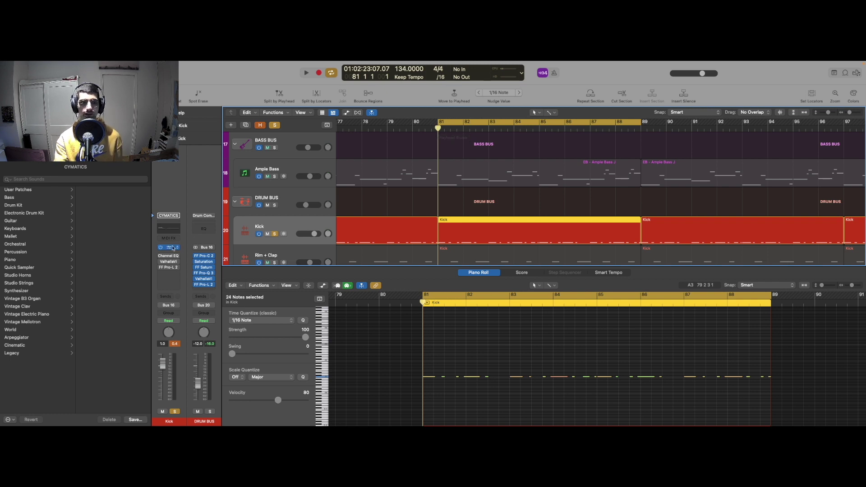
Step: Inspect the Kick's Channel EQ and Pro-L 2 limiter, then close both
{"action": "left_click", "coordinate": [168, 256]}
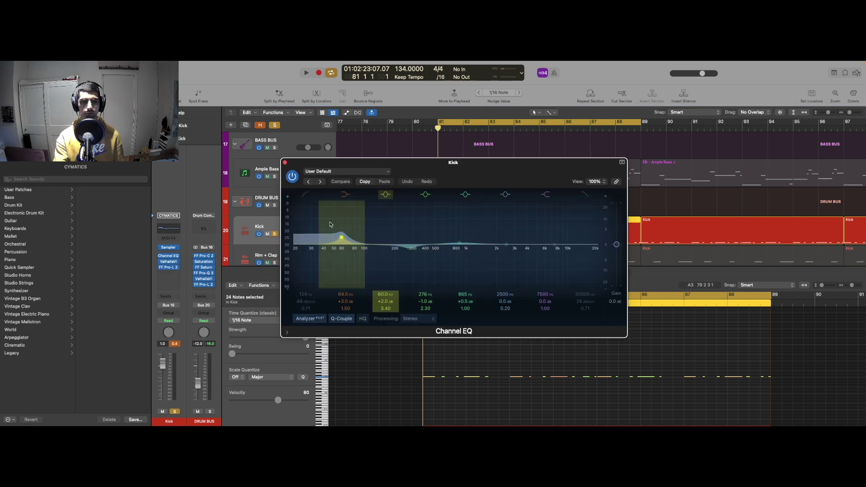
{"action": "left_click", "coordinate": [169, 269]}
{"action": "left_click_drag", "start_coordinate": [424, 175], "coordinate": [546, 175]}
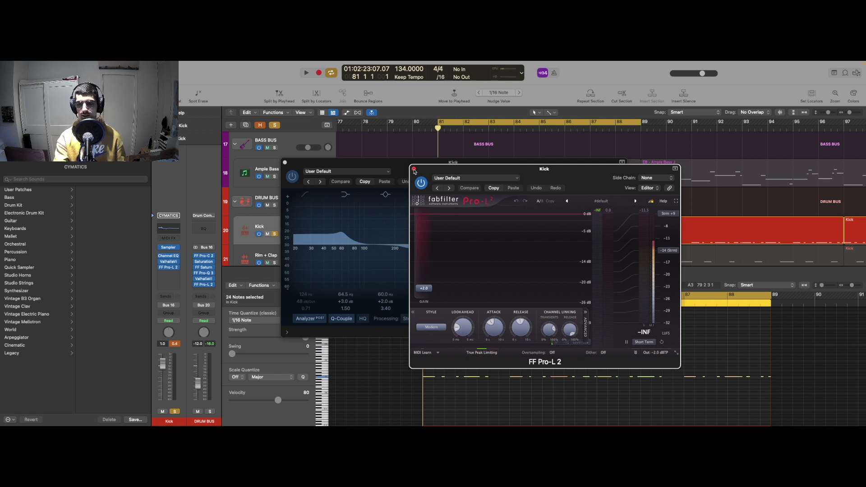
{"action": "left_click", "coordinate": [414, 169]}
{"action": "left_click", "coordinate": [285, 163]}
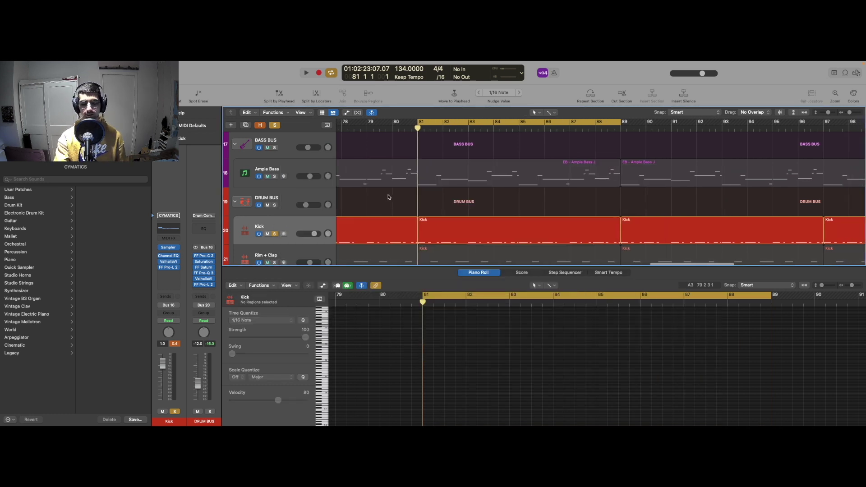
Step: Play the Kick again and close its Valhalla reverb window
{"action": "scroll", "coordinate": [387, 194], "scroll_direction": "right", "scroll_amount": 5}
{"action": "key", "text": "space"}
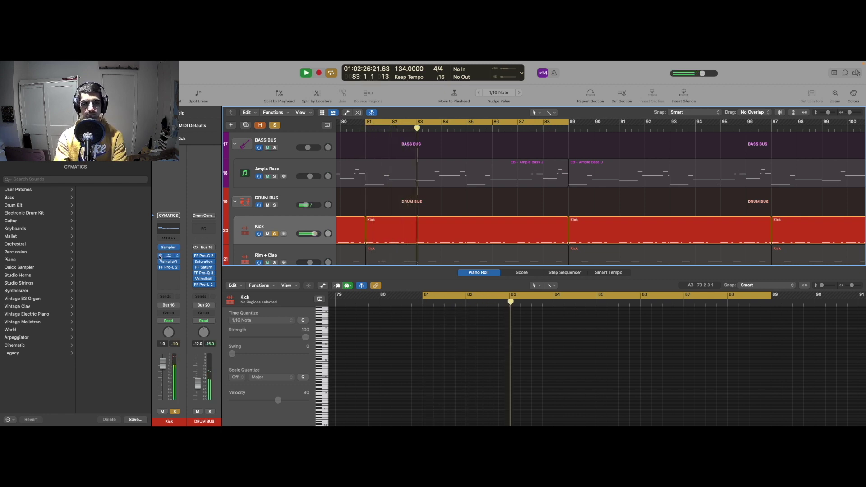
{"action": "mouse_move", "coordinate": [160, 269]}
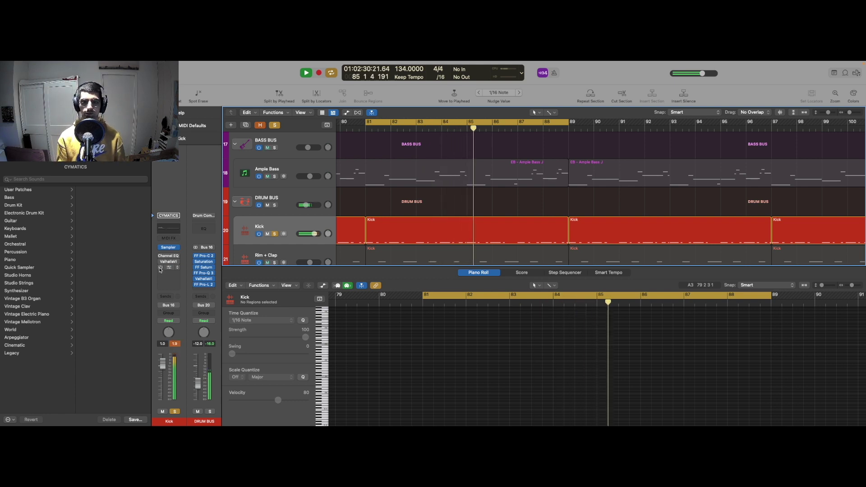
{"action": "key", "text": "space"}
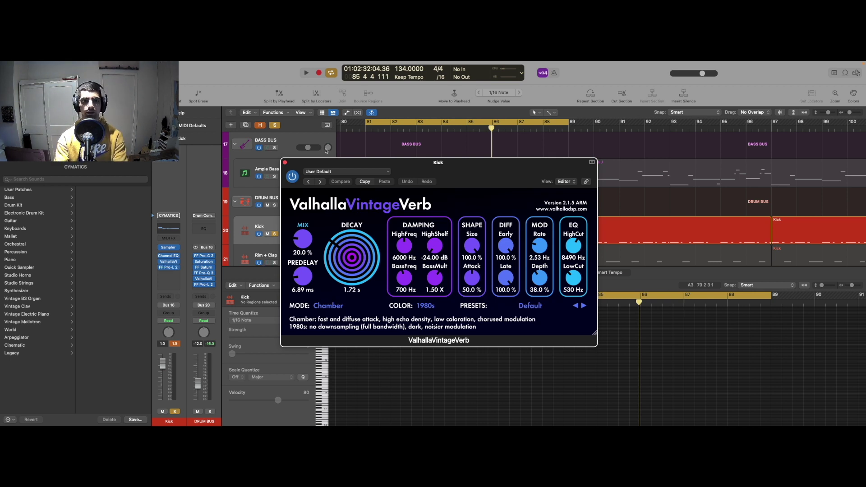
{"action": "left_click", "coordinate": [285, 163]}
Step: Bring up the Rim + Clap region's notes in the Piano Roll
{"action": "scroll", "coordinate": [396, 209], "scroll_direction": "down", "scroll_amount": 3}
{"action": "left_click", "coordinate": [396, 209]}
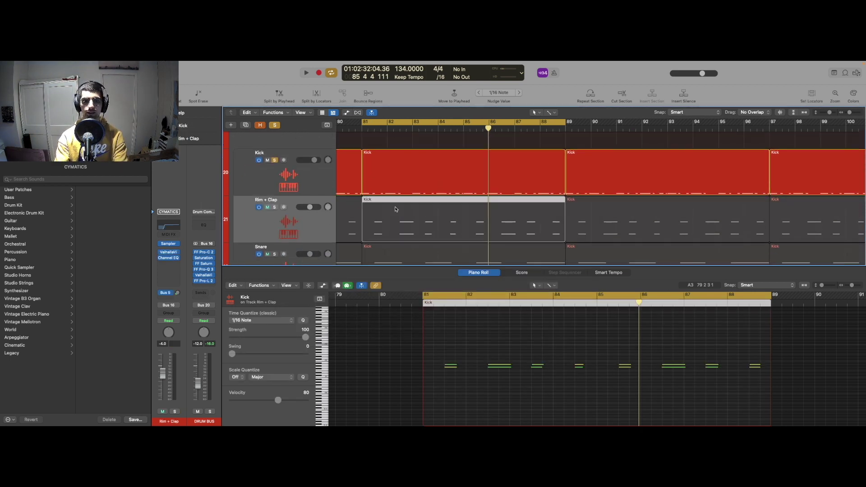
{"action": "scroll", "coordinate": [396, 209], "scroll_direction": "down", "scroll_amount": 1}
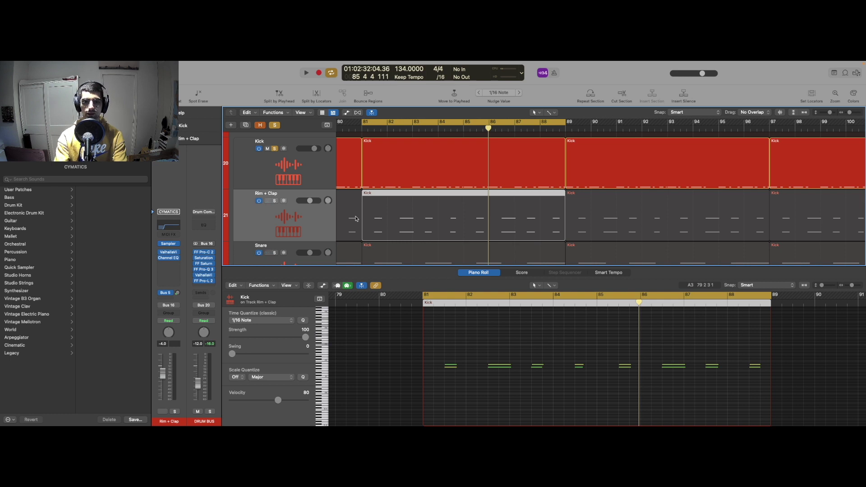
Step: Solo Rim + Clap and play it from bar 81
{"action": "key", "text": "s"}
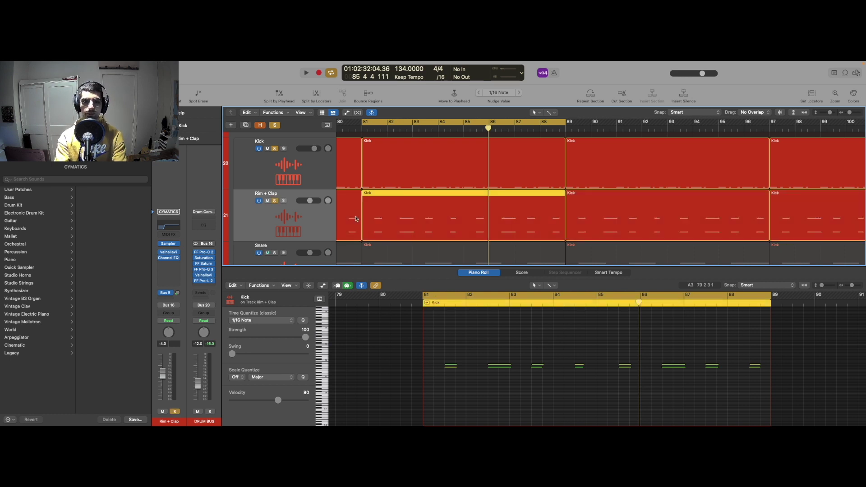
{"action": "key", "text": "space"}
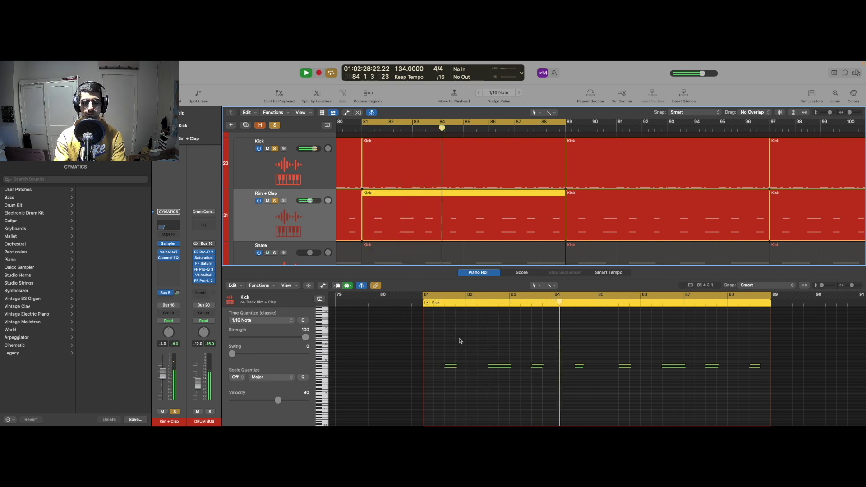
{"action": "key", "text": "space"}
Step: Zoom the Piano Roll in around bar 84 and place the playhead at 84 3
{"action": "scroll", "coordinate": [494, 327], "scroll_direction": "up", "scroll_amount": 5}
{"action": "scroll", "coordinate": [493, 327], "scroll_direction": "up", "scroll_amount": 3}
{"action": "scroll", "coordinate": [494, 326], "scroll_direction": "left", "scroll_amount": 3}
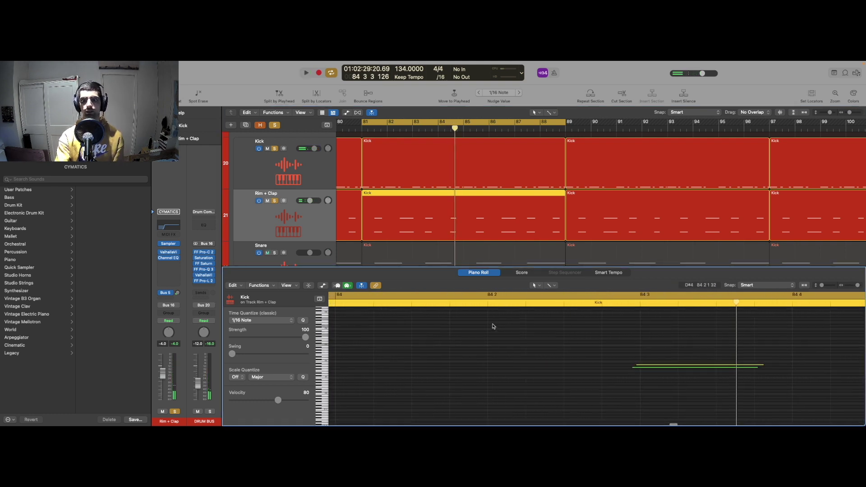
{"action": "left_click", "coordinate": [642, 305]}
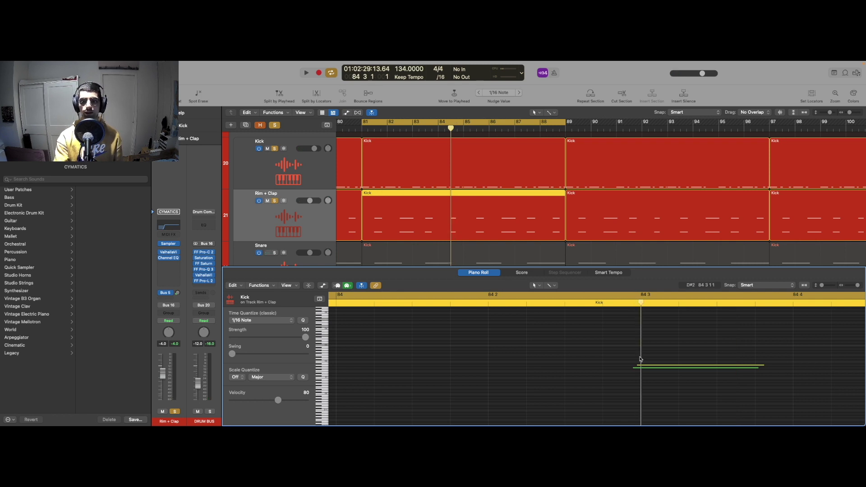
{"action": "scroll", "coordinate": [561, 374], "scroll_direction": "left", "scroll_amount": 3}
{"action": "scroll", "coordinate": [562, 374], "scroll_direction": "left", "scroll_amount": 3}
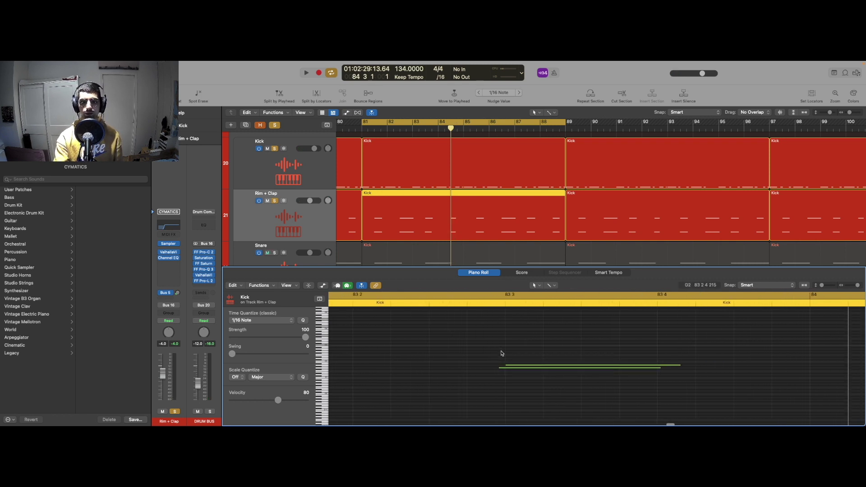
{"action": "scroll", "coordinate": [502, 354], "scroll_direction": "left", "scroll_amount": 4}
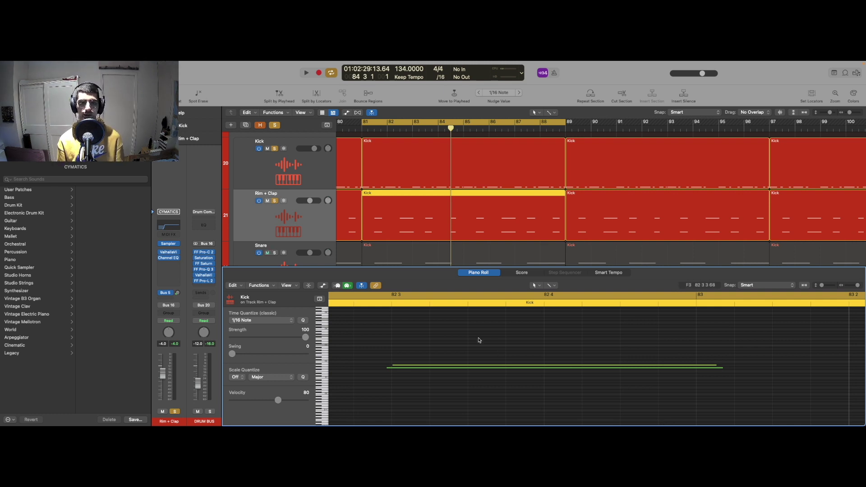
Step: Check Rim + Clap's ValhallaVintageVerb (Chamber, 1.72 s decay), then close it and select Snare
{"action": "left_click", "coordinate": [170, 252]}
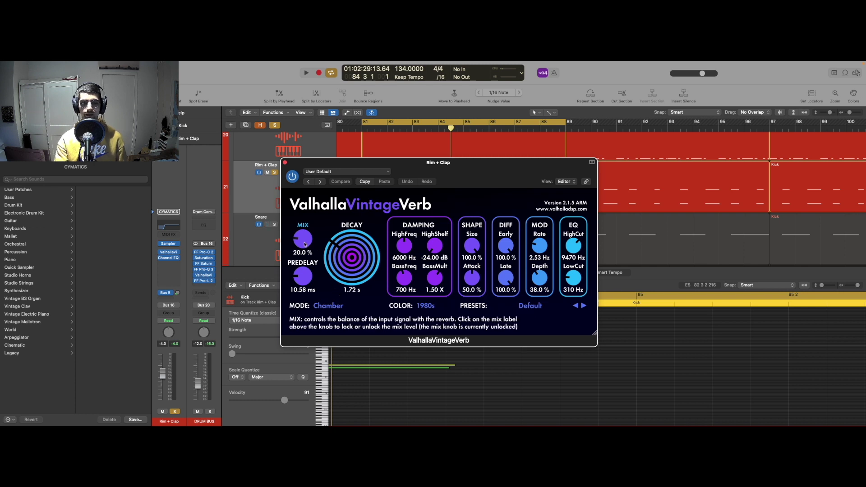
{"action": "left_click", "coordinate": [269, 252]}
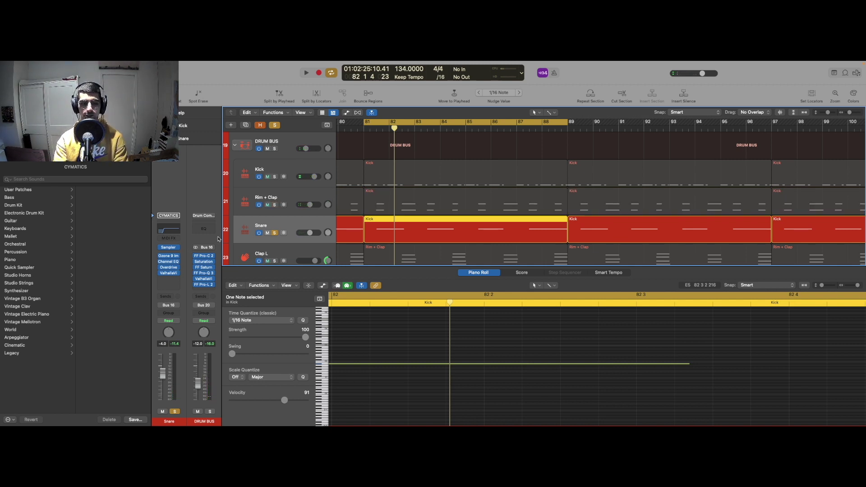
Step: Play the drum loop while adding Kick and Rim + Clap to the solo
{"action": "key", "text": "space"}
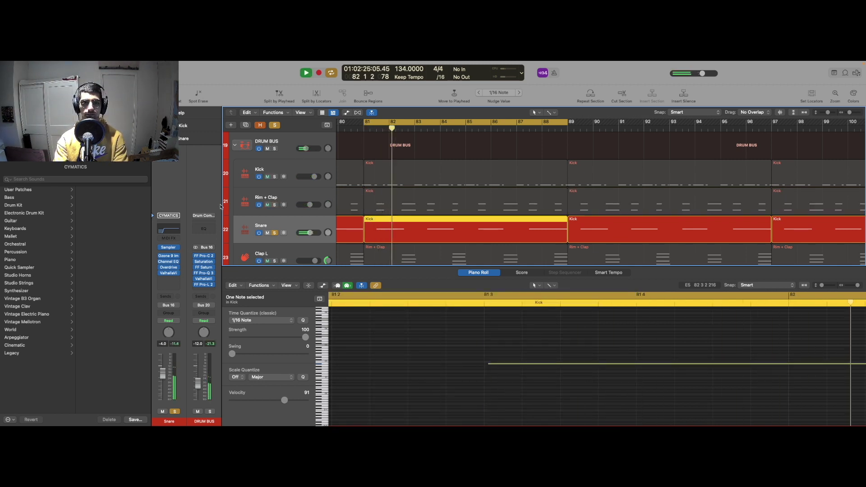
{"action": "left_click", "coordinate": [275, 177]}
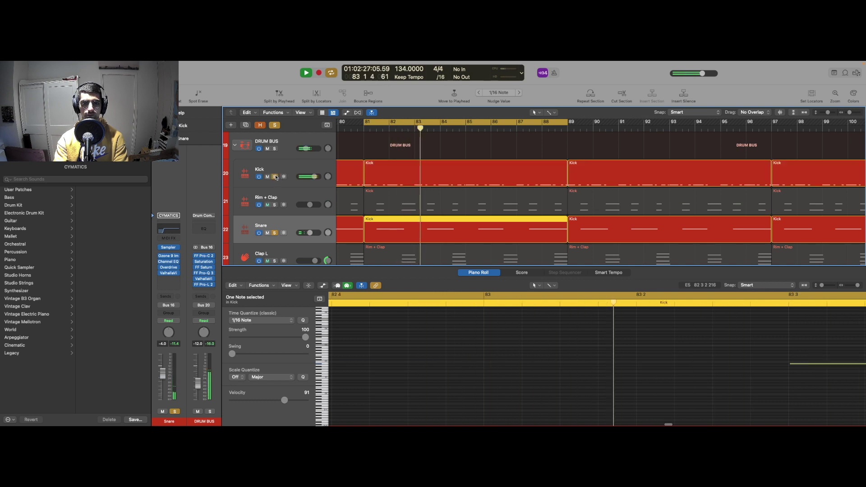
{"action": "left_click", "coordinate": [274, 204]}
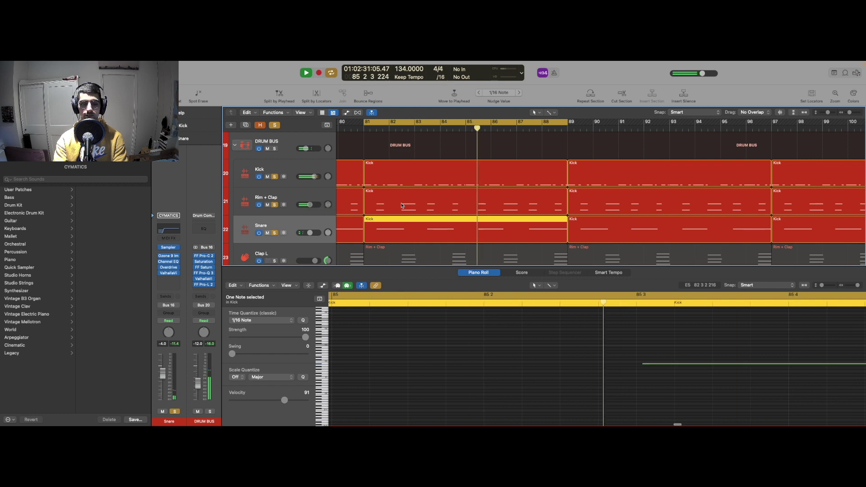
{"action": "key", "text": "space"}
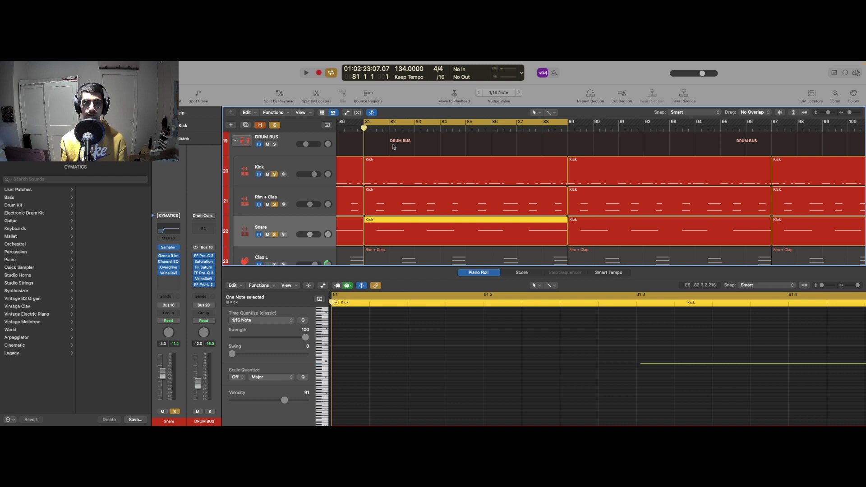
Step: Zoom into bar 81 with taller rows and select the Rim + Clap region
{"action": "key", "text": "super+Down"}
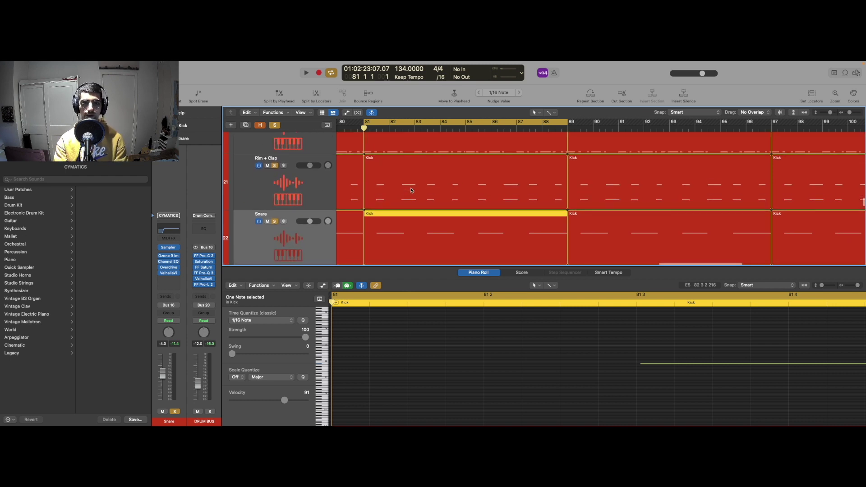
{"action": "key", "text": "super+Right"}
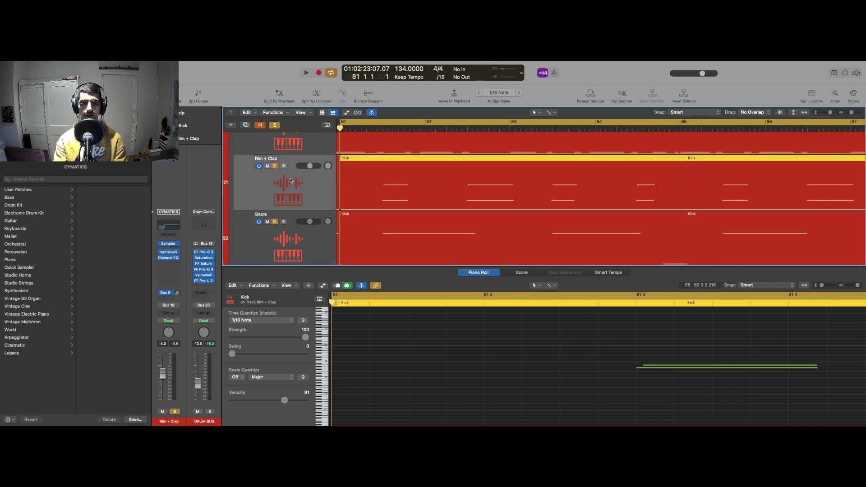
{"action": "left_click", "coordinate": [411, 190]}
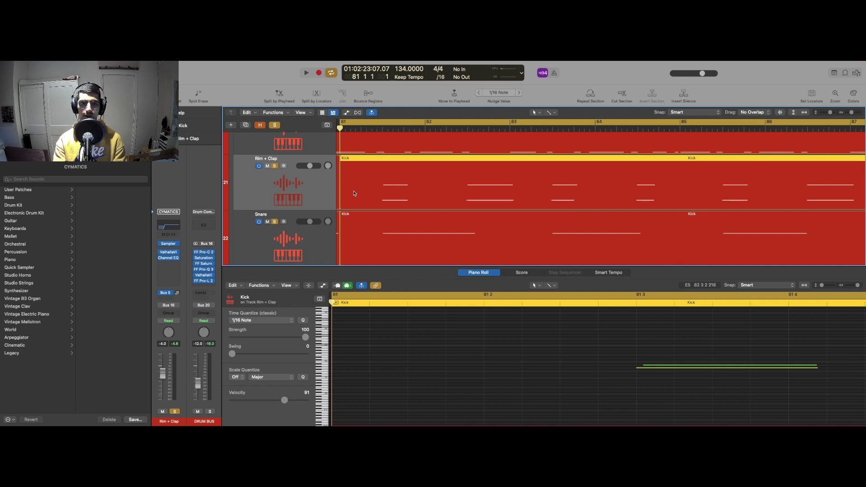
{"action": "scroll", "coordinate": [395, 212], "scroll_direction": "right", "scroll_amount": 2}
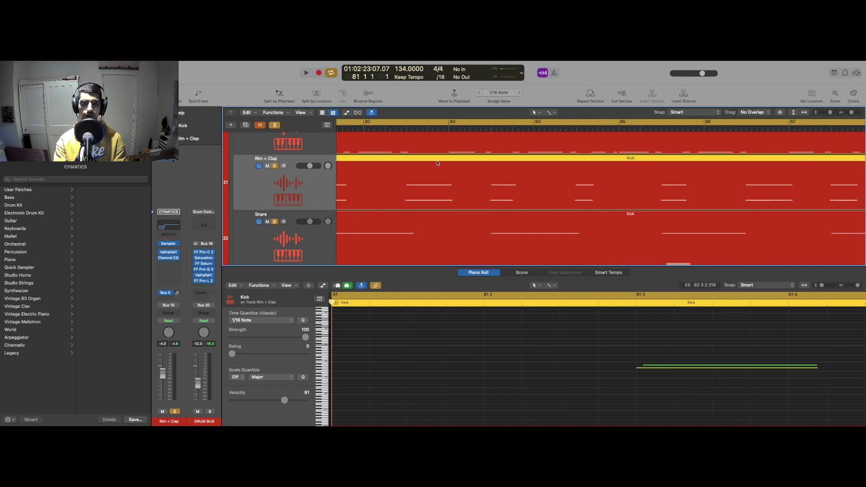
{"action": "scroll", "coordinate": [453, 202], "scroll_direction": "right", "scroll_amount": 2}
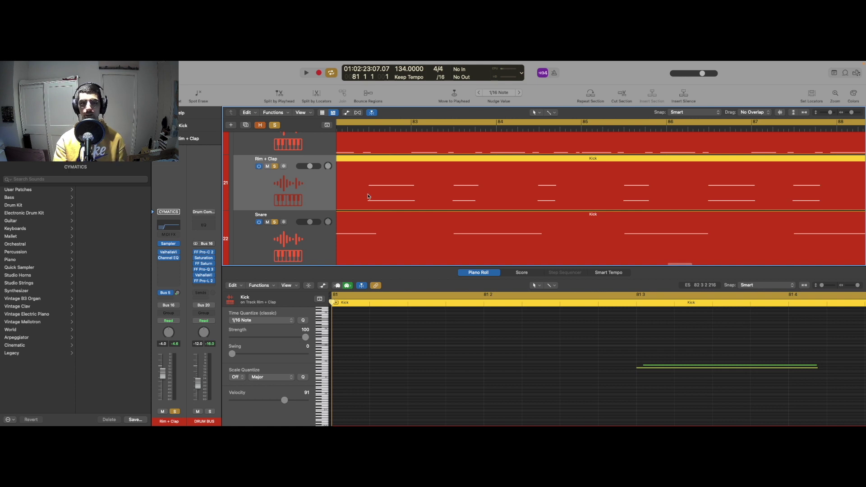
{"action": "scroll", "coordinate": [368, 196], "scroll_direction": "down", "scroll_amount": 5}
{"action": "scroll", "coordinate": [369, 197], "scroll_direction": "down", "scroll_amount": 1}
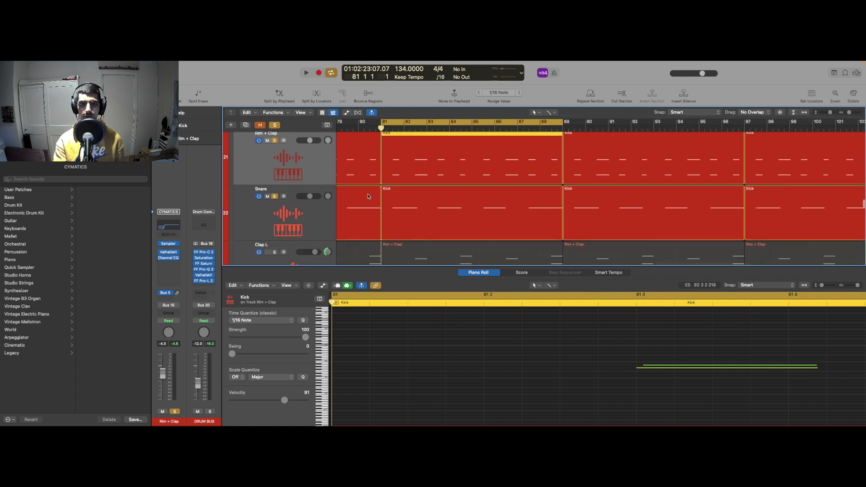
{"action": "scroll", "coordinate": [368, 197], "scroll_direction": "down", "scroll_amount": 3}
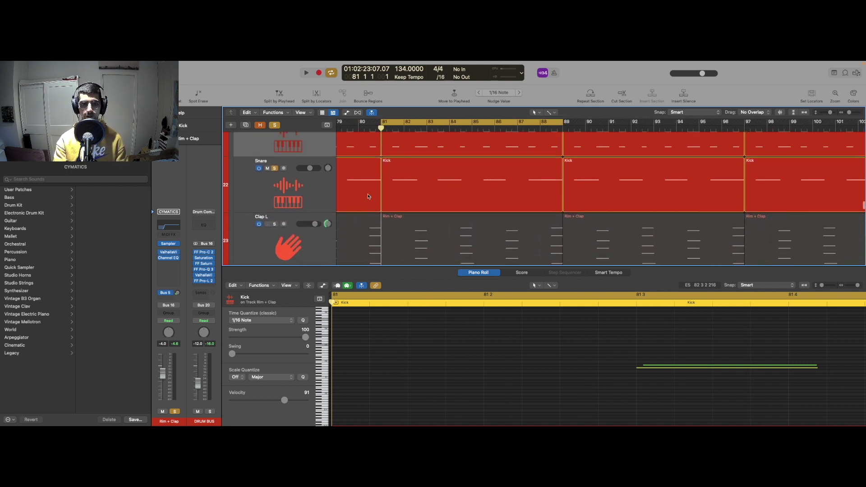
Step: Select Clap R and step the playhead through 81 3, 82 3 and 83 3
{"action": "left_click", "coordinate": [384, 210]}
{"action": "scroll", "coordinate": [400, 173], "scroll_direction": "up", "scroll_amount": 4}
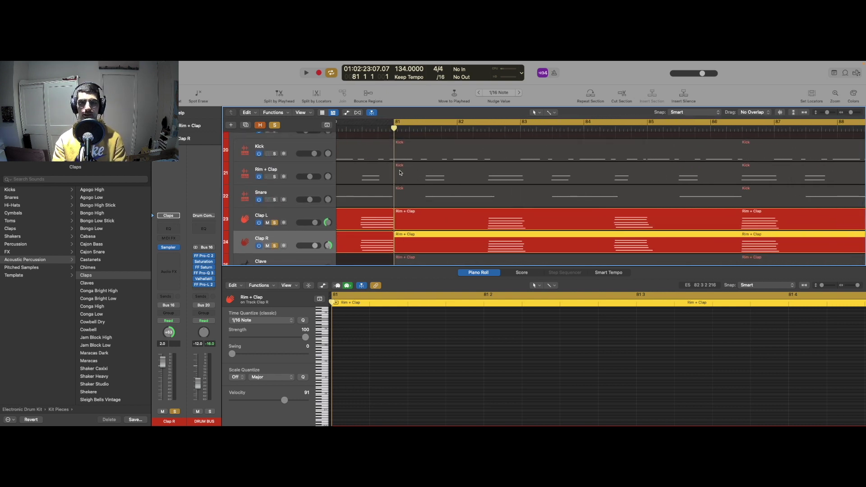
{"action": "scroll", "coordinate": [402, 176], "scroll_direction": "up", "scroll_amount": 2}
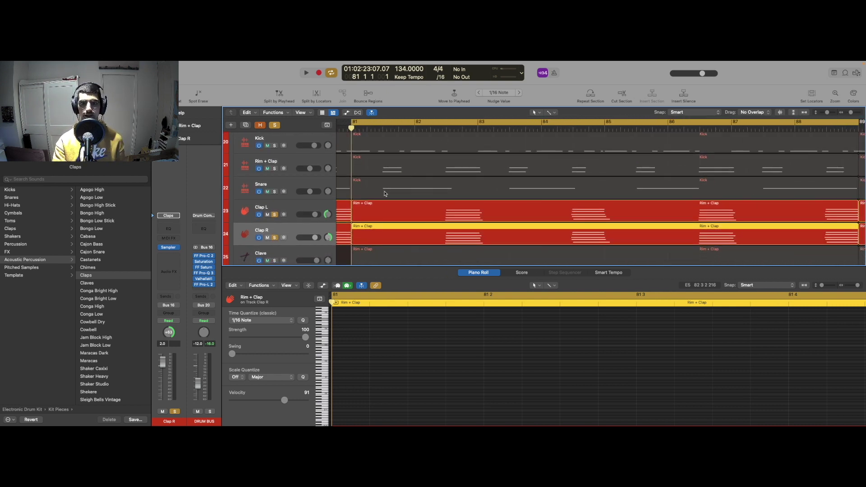
{"action": "left_click", "coordinate": [382, 128]}
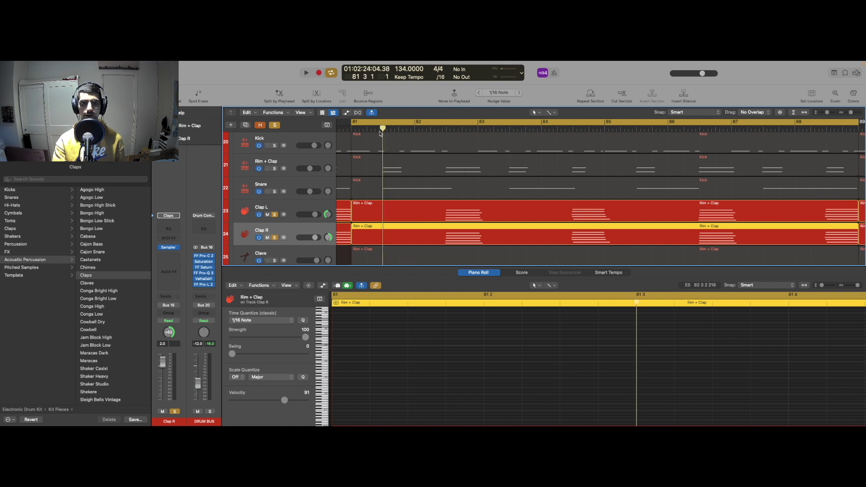
{"action": "left_click", "coordinate": [446, 129]}
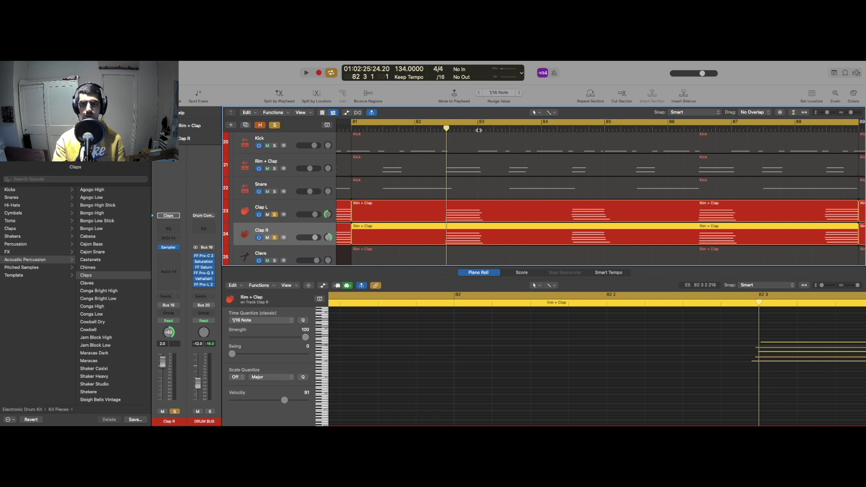
{"action": "left_click", "coordinate": [508, 128]}
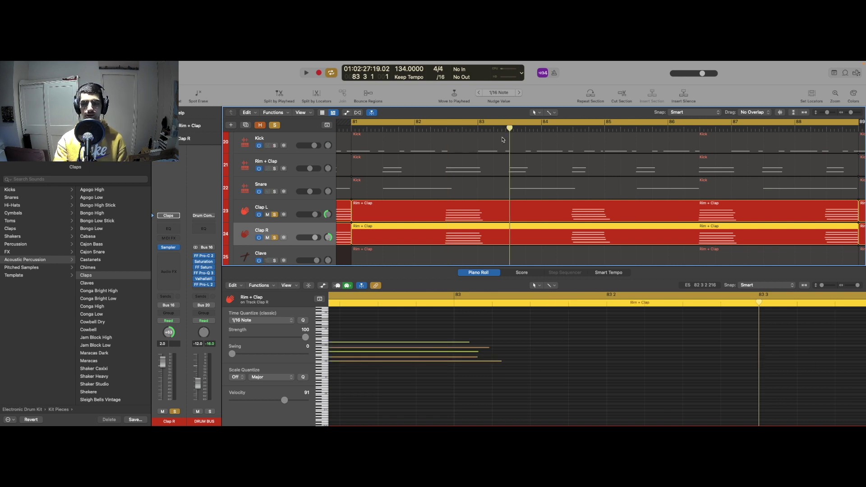
{"action": "key", "text": "super+Left"}
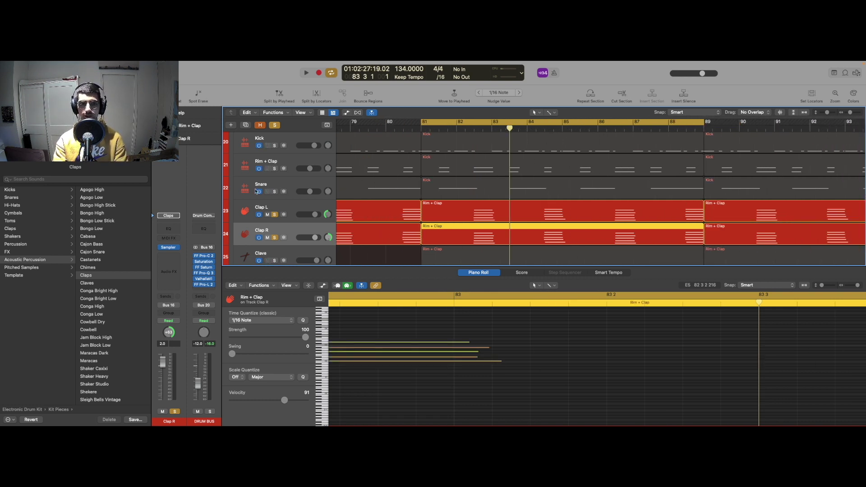
{"action": "scroll", "coordinate": [271, 173], "scroll_direction": "up", "scroll_amount": 2}
Step: Select Clap L, trial a loop start at 82 3, reset it to 81, and solo Kick, Rim + Clap, Snare
{"action": "left_click", "coordinate": [266, 212]}
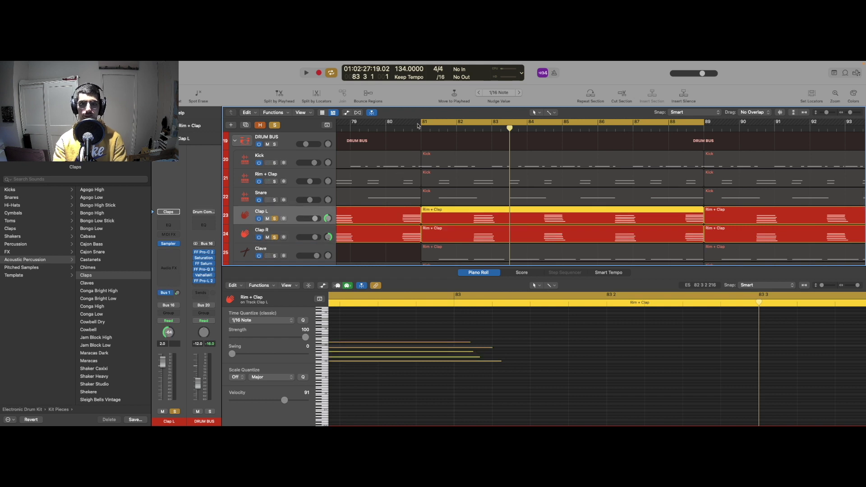
{"action": "left_click_drag", "start_coordinate": [421, 120], "coordinate": [469, 125]}
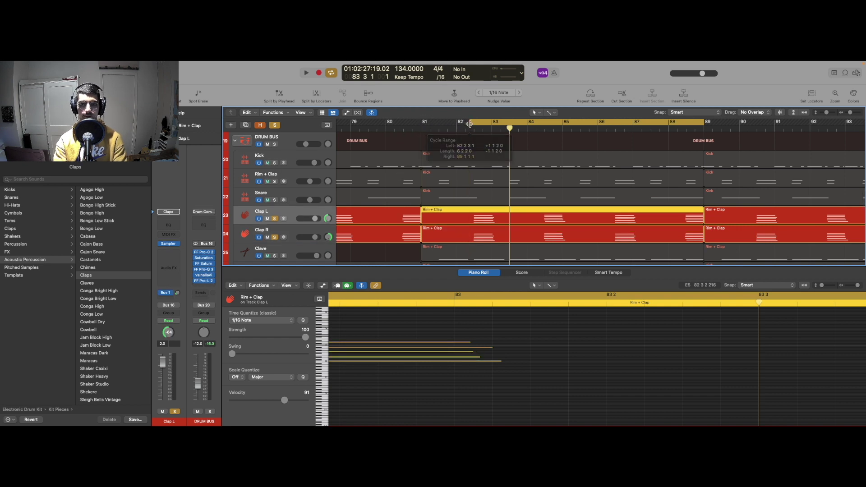
{"action": "key", "text": "space"}
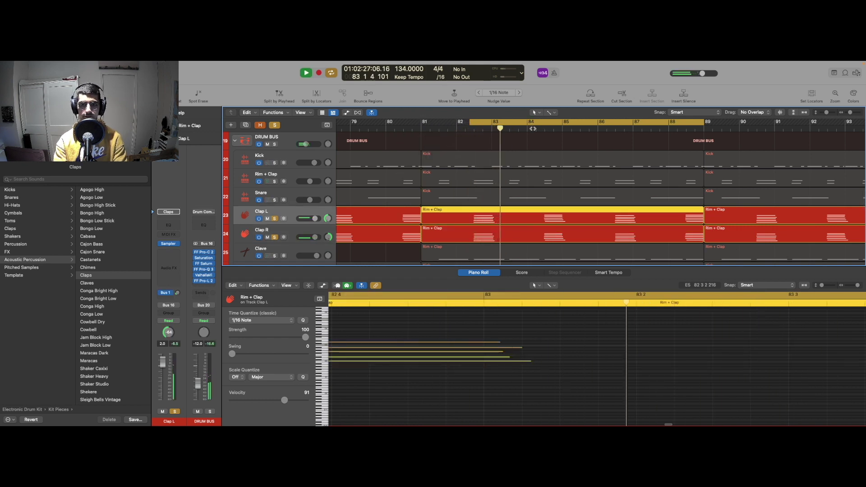
{"action": "key", "text": "space"}
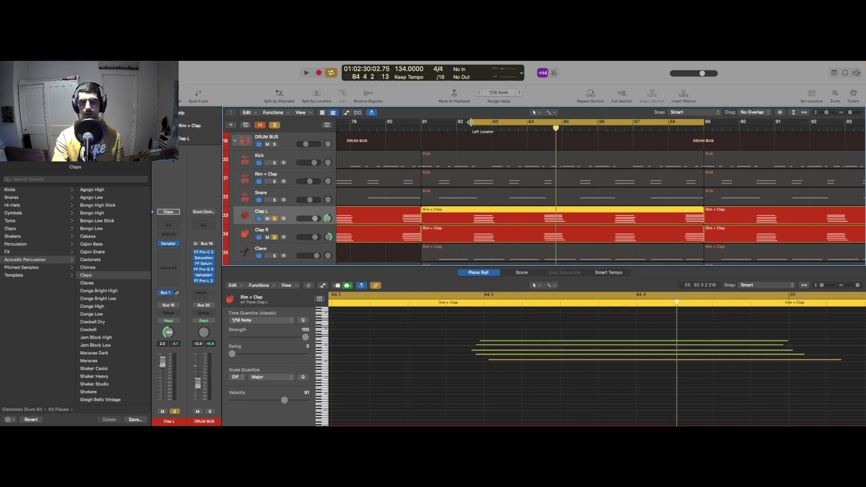
{"action": "left_click_drag", "start_coordinate": [471, 122], "coordinate": [424, 123]}
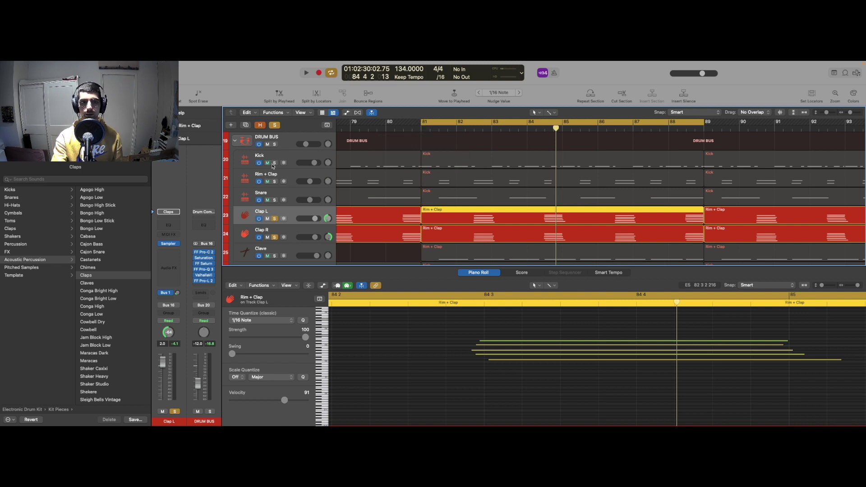
{"action": "left_click_drag", "start_coordinate": [274, 163], "coordinate": [277, 202]}
Step: Clear the region selection and play the soloed drum group from bar 81
{"action": "left_click", "coordinate": [433, 147]}
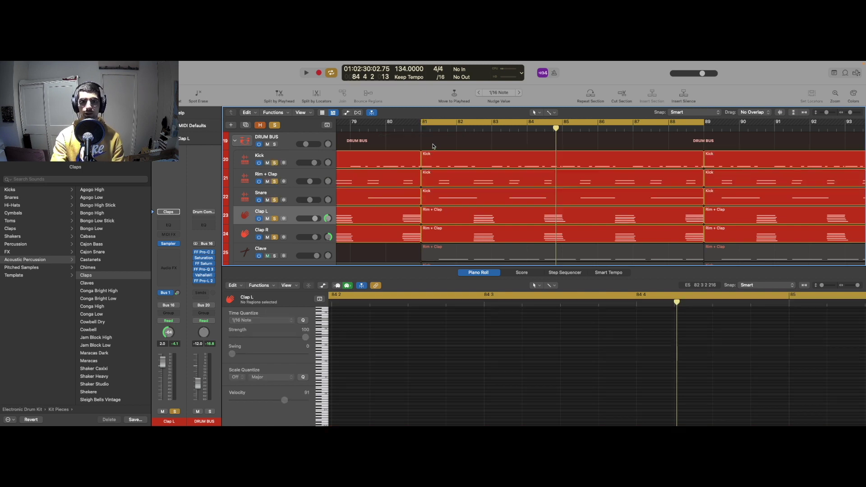
{"action": "key", "text": "space"}
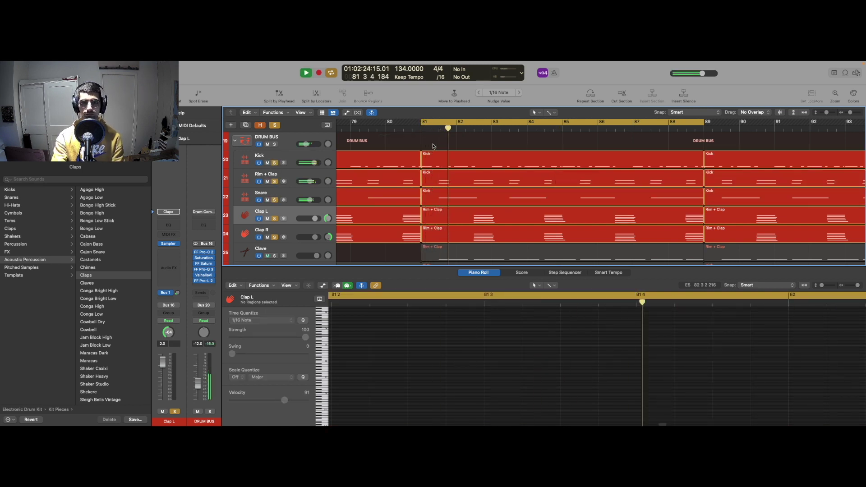
{"action": "scroll", "coordinate": [433, 146], "scroll_direction": "right", "scroll_amount": 2}
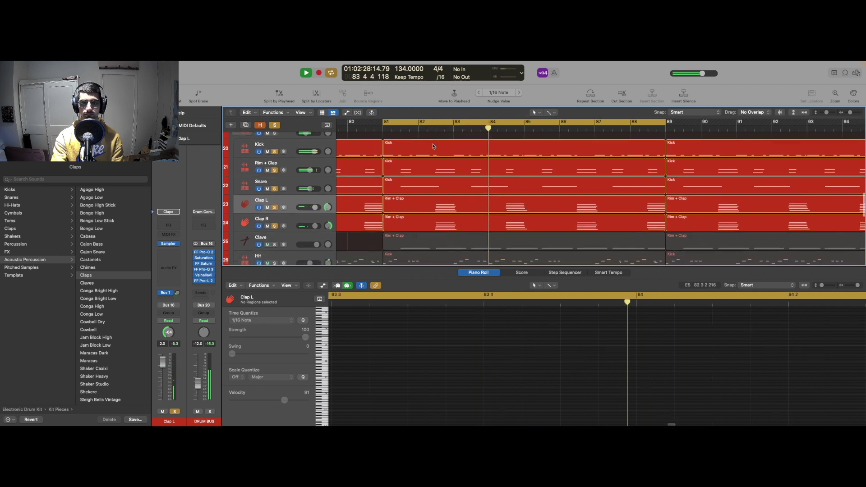
{"action": "scroll", "coordinate": [433, 146], "scroll_direction": "down", "scroll_amount": 1}
Step: Open the Clap L region's stacked clap notes in the Piano Roll with nothing selected
{"action": "left_click", "coordinate": [443, 203]}
{"action": "key", "text": "space"}
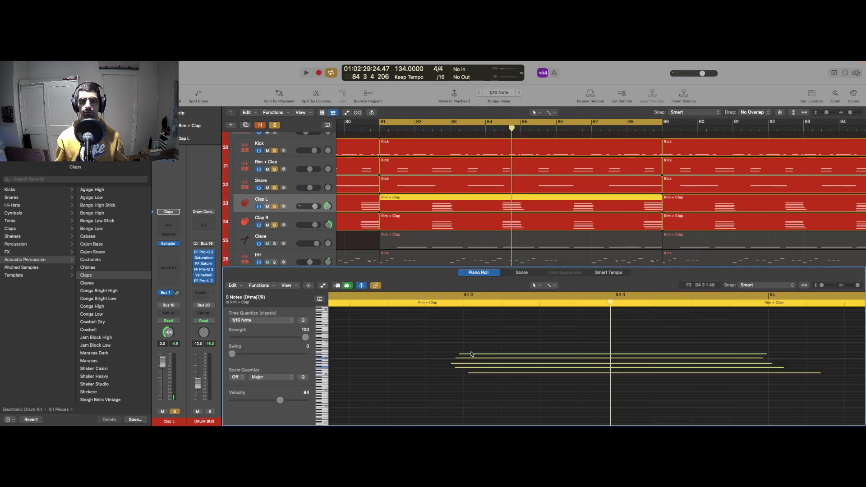
{"action": "left_click", "coordinate": [472, 381]}
{"action": "scroll", "coordinate": [437, 369], "scroll_direction": "up", "scroll_amount": 5}
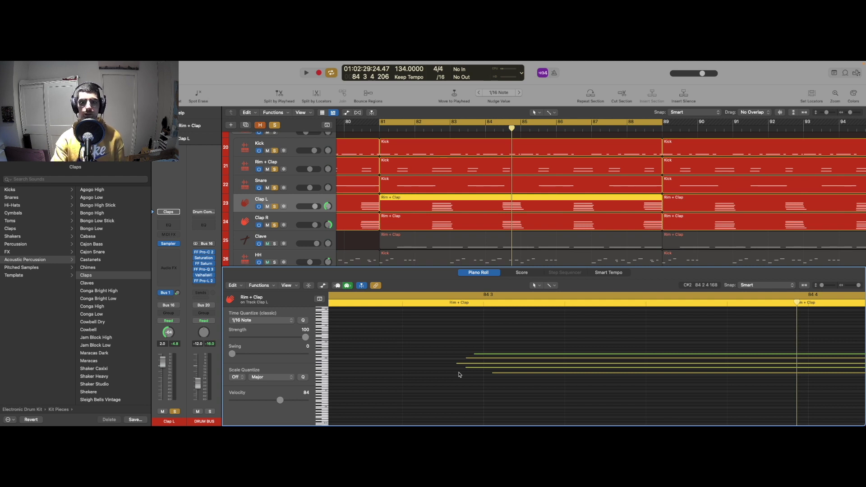
{"action": "scroll", "coordinate": [459, 375], "scroll_direction": "down", "scroll_amount": 6}
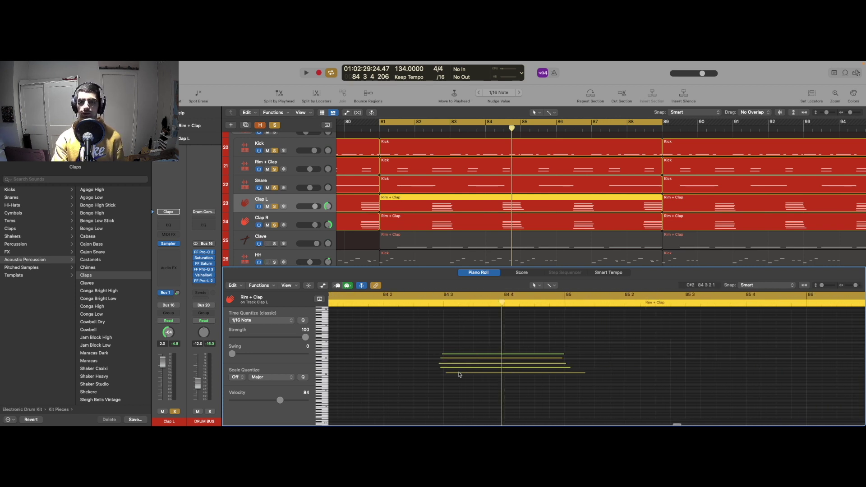
{"action": "scroll", "coordinate": [459, 375], "scroll_direction": "right", "scroll_amount": 3}
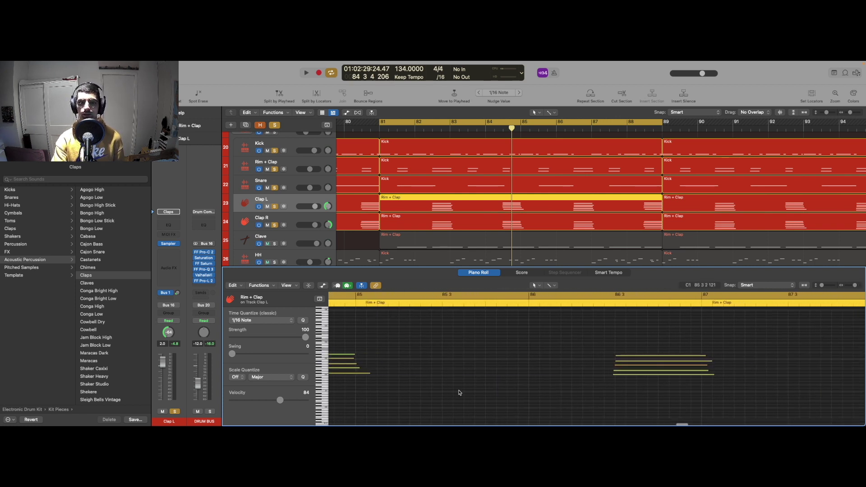
Step: Apply MIDI Transform > Humanize to all 20 Clap L notes and close the Transform window
{"action": "left_click", "coordinate": [258, 286]}
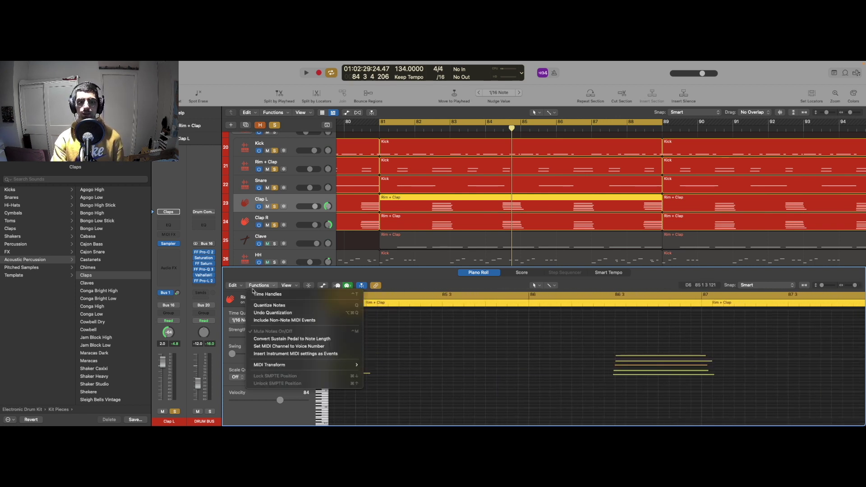
{"action": "mouse_move", "coordinate": [280, 364]}
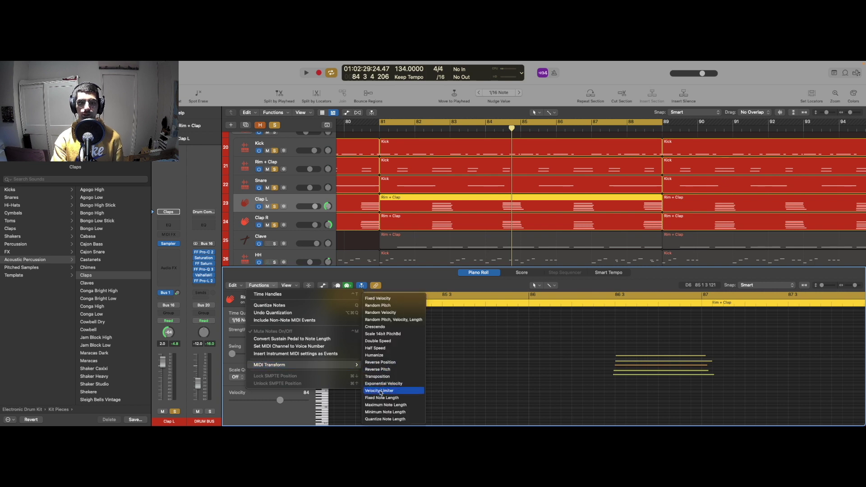
{"action": "left_click", "coordinate": [379, 355]}
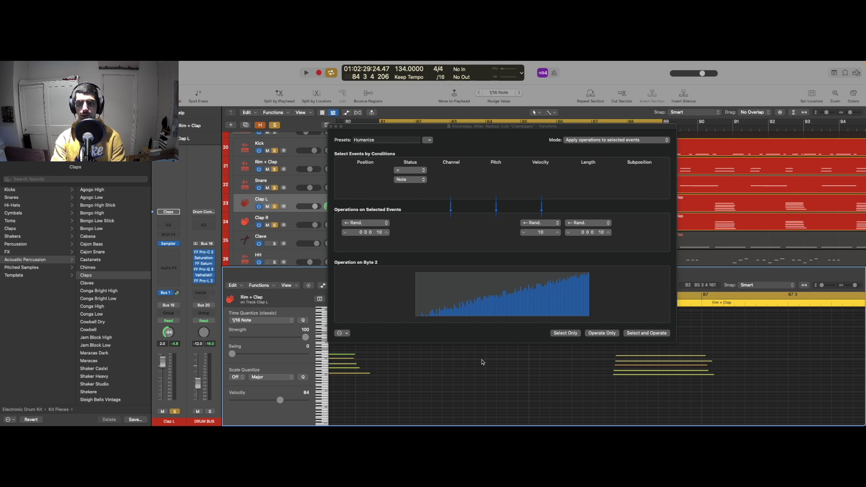
{"action": "key", "text": "super+a"}
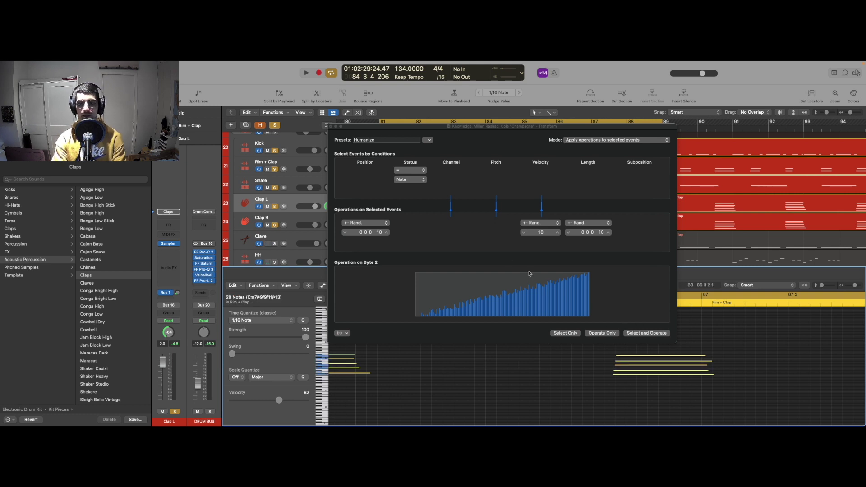
{"action": "left_click", "coordinate": [332, 127]}
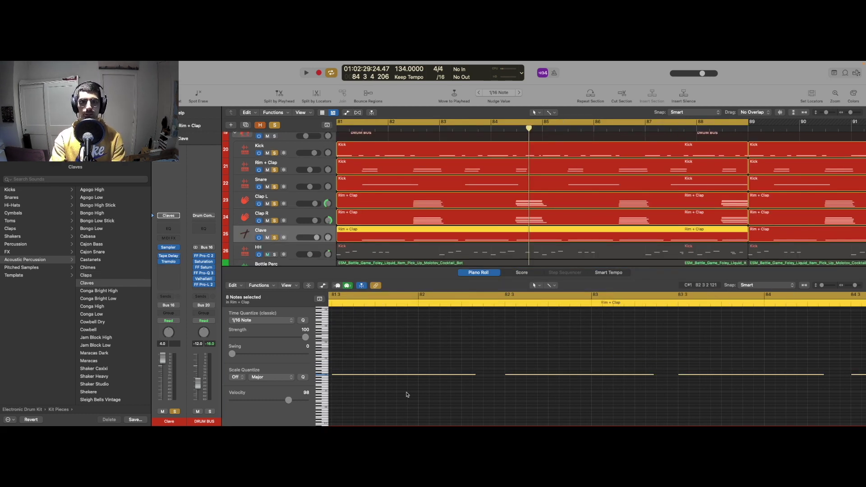
Step: Play the Clave alone from bar 81, then re-solo the drum tracks and scroll to HH
{"action": "left_click", "coordinate": [411, 126]}
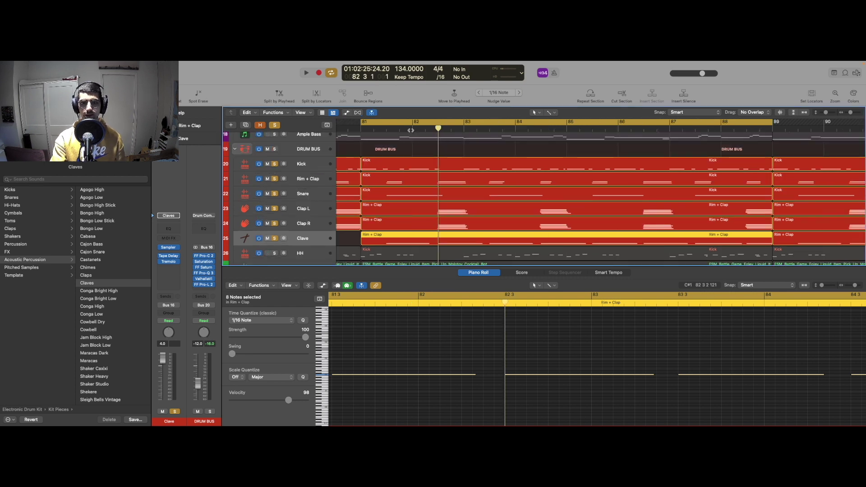
{"action": "left_click", "coordinate": [360, 129]}
{"action": "key", "text": "space"}
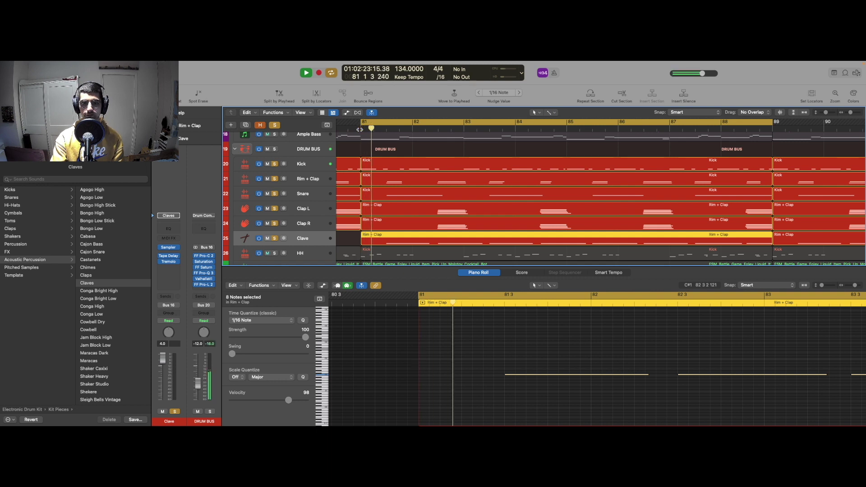
{"action": "left_click_drag", "start_coordinate": [275, 224], "coordinate": [275, 164]}
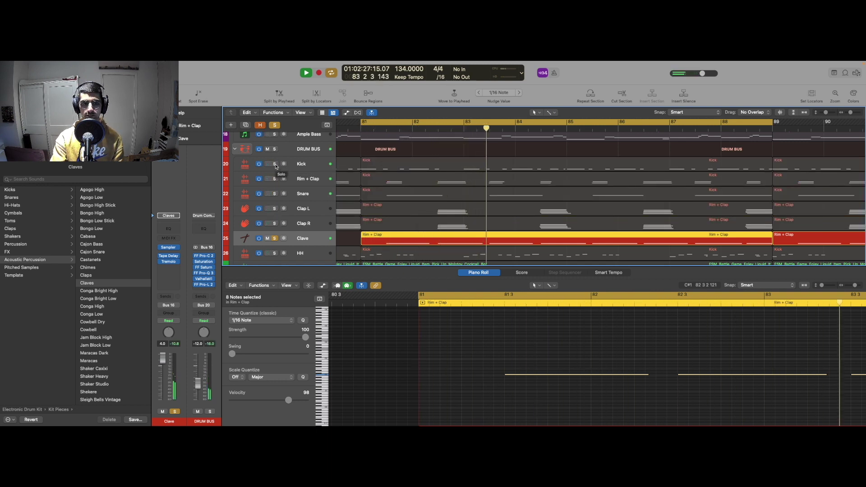
{"action": "key", "text": "space"}
{"action": "left_click_drag", "start_coordinate": [276, 166], "coordinate": [274, 223]}
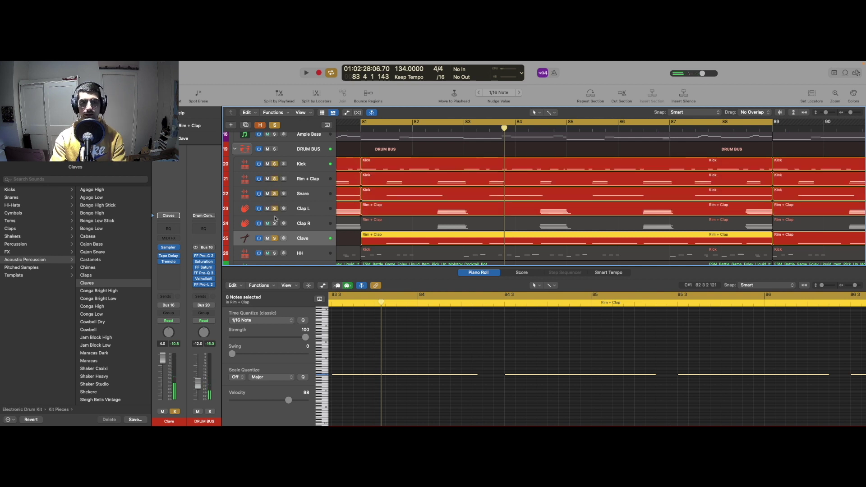
{"action": "scroll", "coordinate": [274, 224], "scroll_direction": "down", "scroll_amount": 2}
{"action": "left_click", "coordinate": [300, 222]}
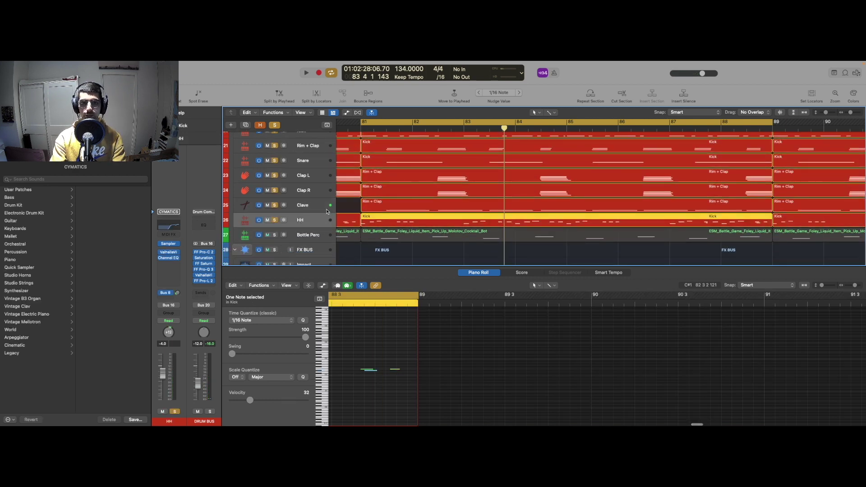
{"action": "key", "text": "super+Up"}
{"action": "scroll", "coordinate": [472, 369], "scroll_direction": "right", "scroll_amount": 5}
{"action": "left_click", "coordinate": [405, 307]}
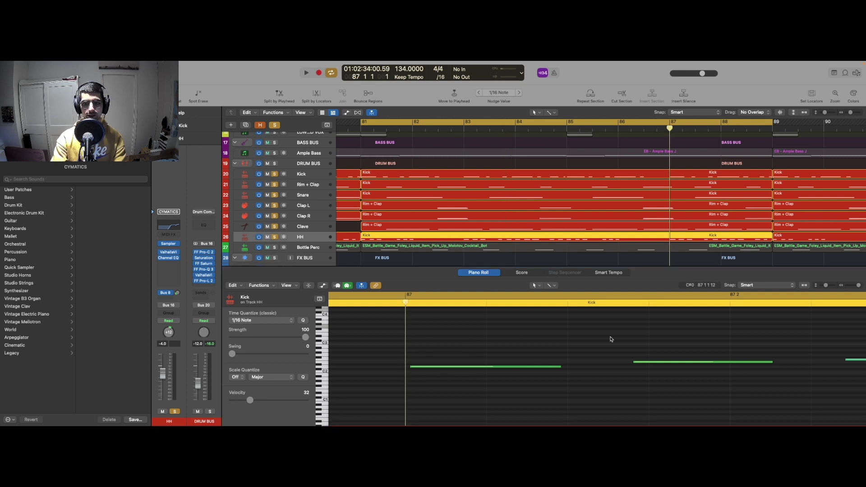
{"action": "scroll", "coordinate": [611, 339], "scroll_direction": "right", "scroll_amount": 12}
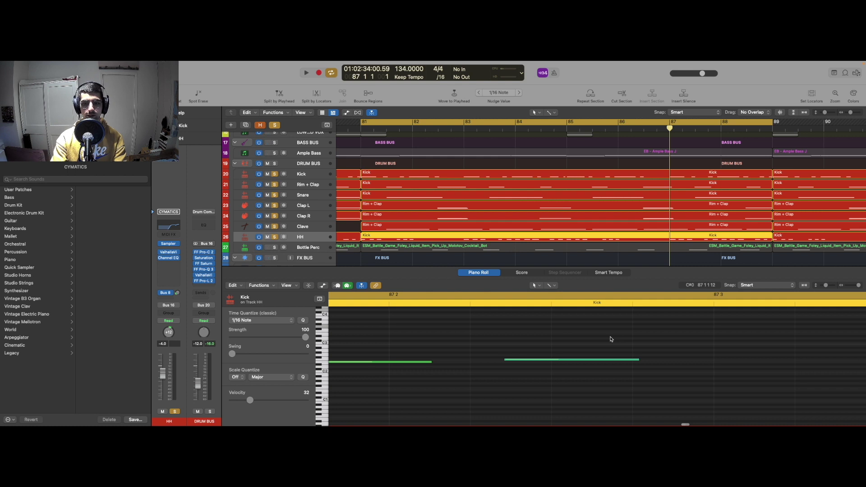
{"action": "left_click", "coordinate": [491, 378]}
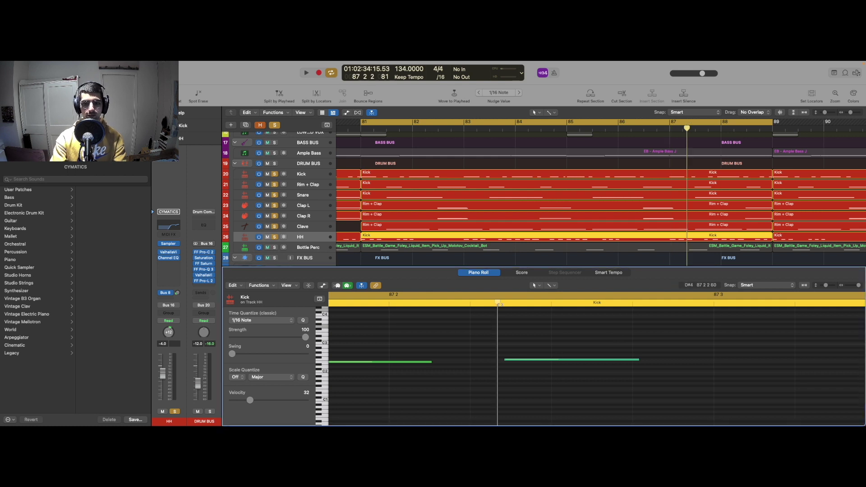
{"action": "left_click", "coordinate": [524, 360]}
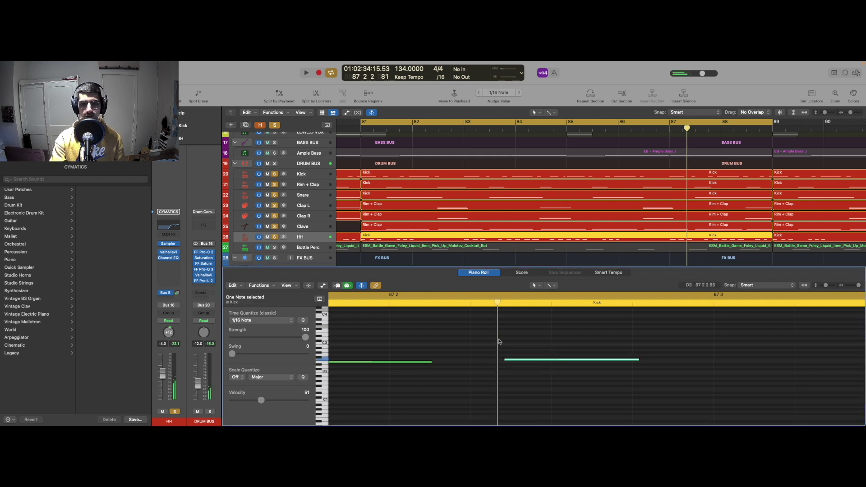
{"action": "scroll", "coordinate": [499, 341], "scroll_direction": "down", "scroll_amount": 3}
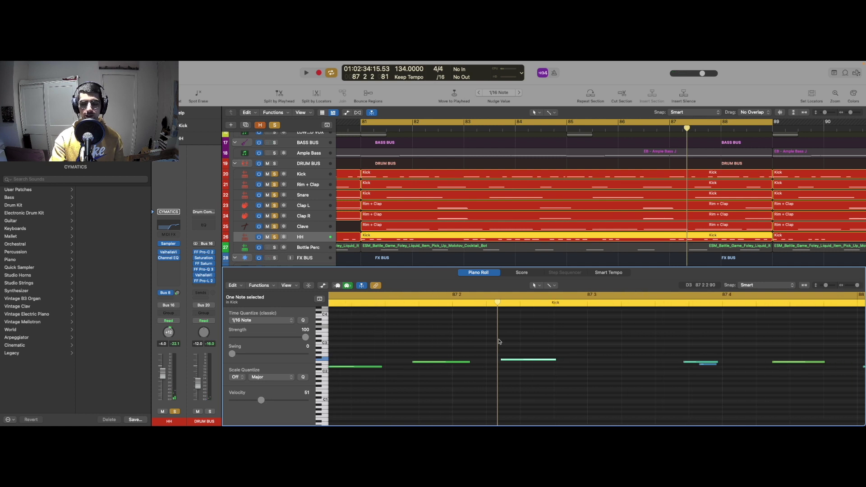
{"action": "scroll", "coordinate": [499, 342], "scroll_direction": "down", "scroll_amount": 2}
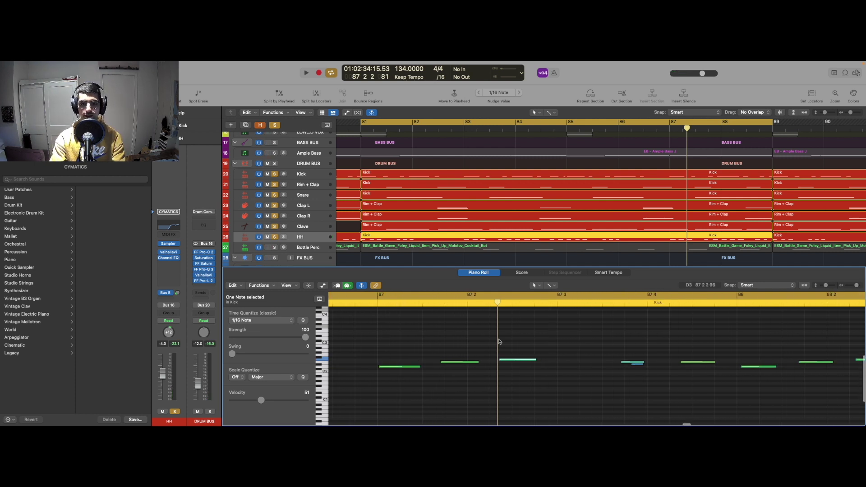
{"action": "scroll", "coordinate": [442, 333], "scroll_direction": "down", "scroll_amount": 4}
{"action": "left_click", "coordinate": [442, 332]}
{"action": "key", "text": "space"}
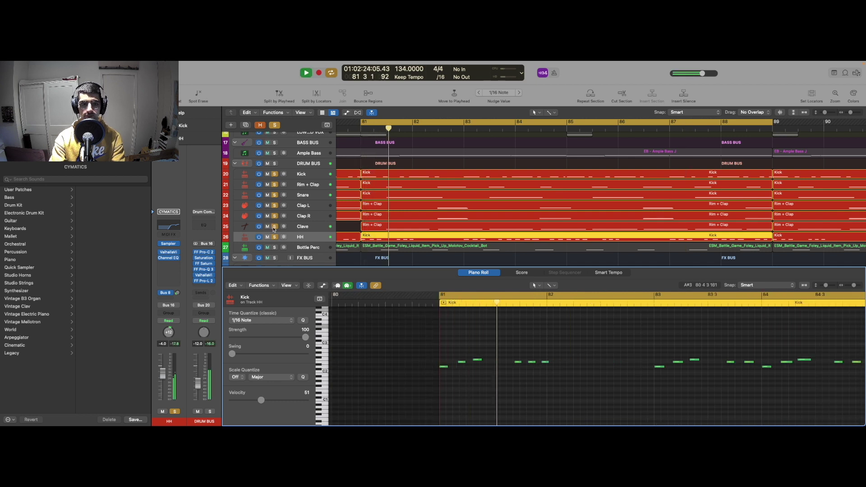
{"action": "left_click", "coordinate": [275, 175]}
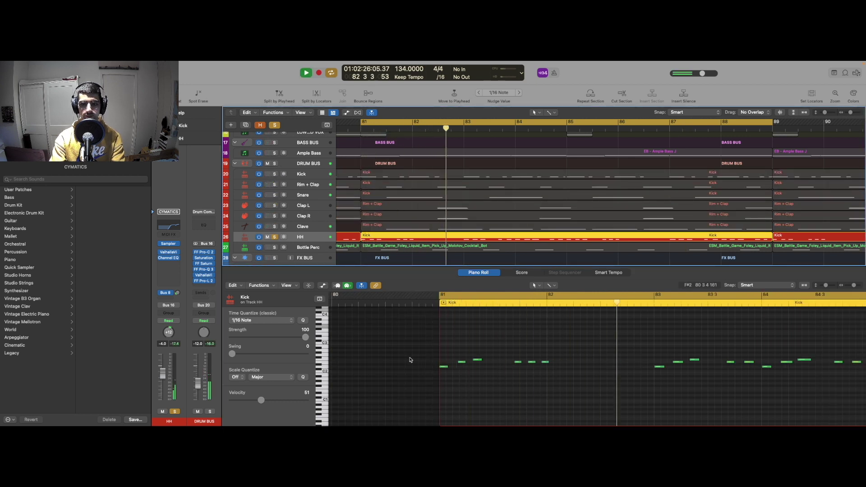
{"action": "scroll", "coordinate": [410, 359], "scroll_direction": "right", "scroll_amount": 3}
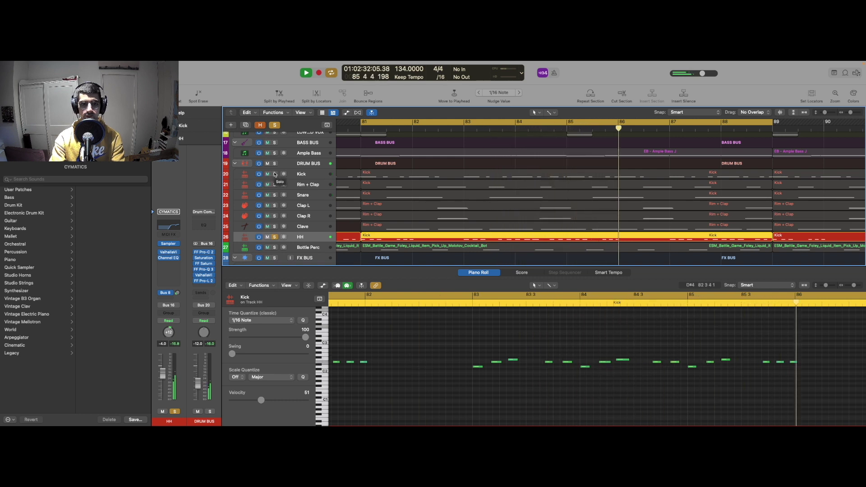
{"action": "left_click_drag", "start_coordinate": [275, 174], "coordinate": [275, 227]}
{"action": "key", "text": "z"}
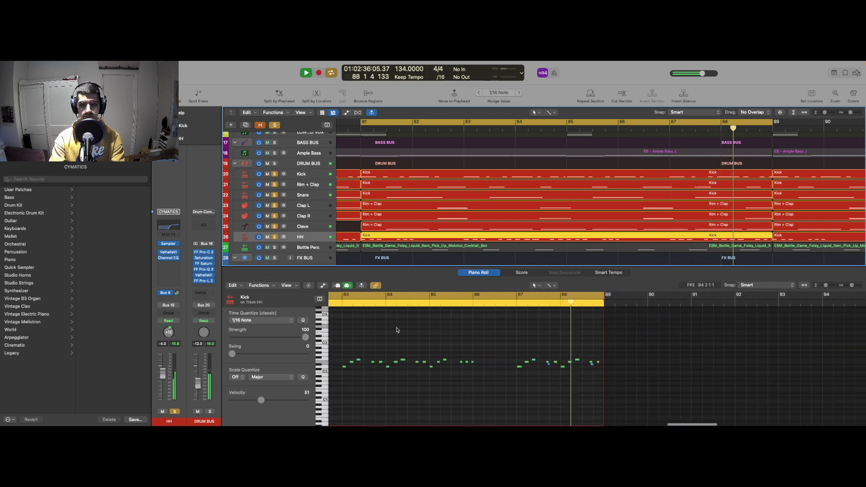
{"action": "key", "text": "space"}
{"action": "left_click", "coordinate": [246, 282]}
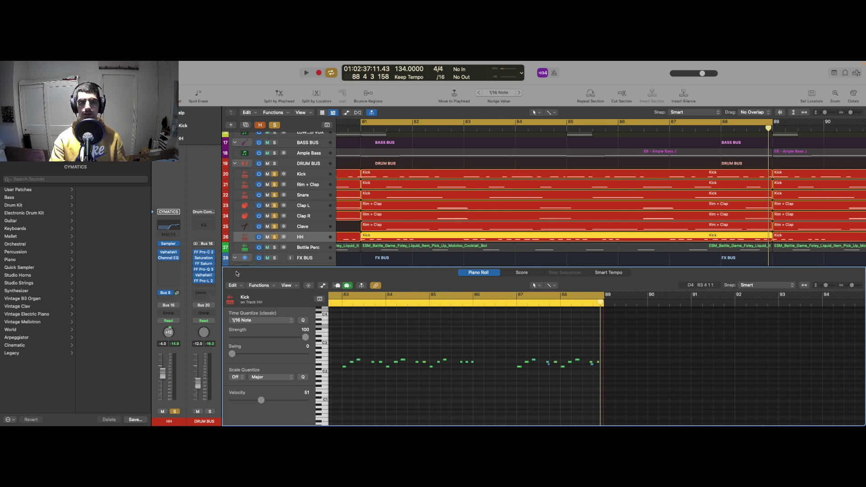
{"action": "mouse_move", "coordinate": [163, 245]}
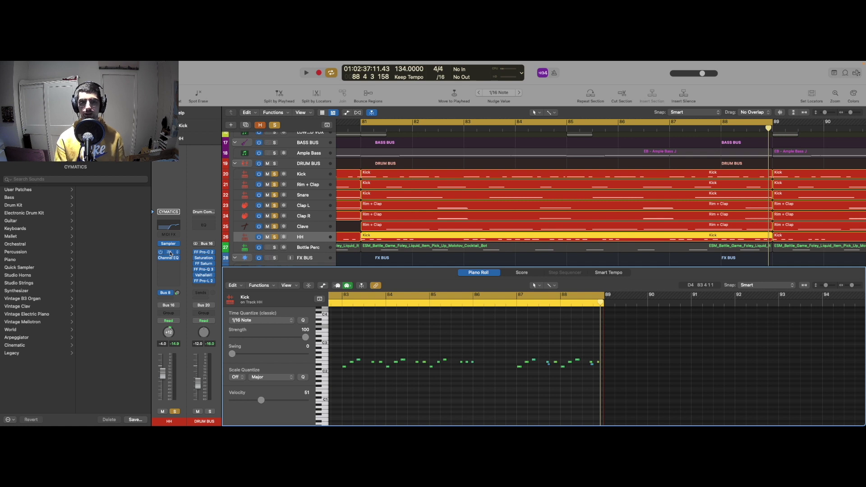
Step: Open the Channel EQ on the HH channel strip
{"action": "left_click", "coordinate": [169, 256]}
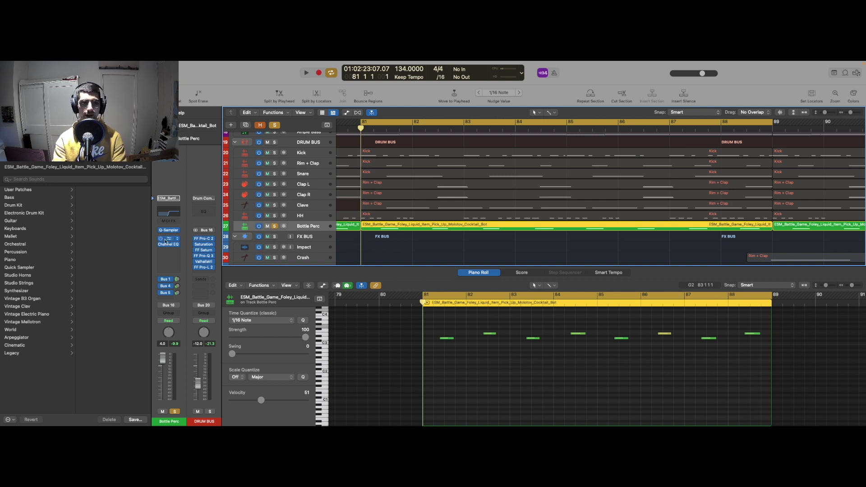
Step: Audition Bottle Perc from bar 81, then again with the Clave and HH tracks also soloed
{"action": "key", "text": "space"}
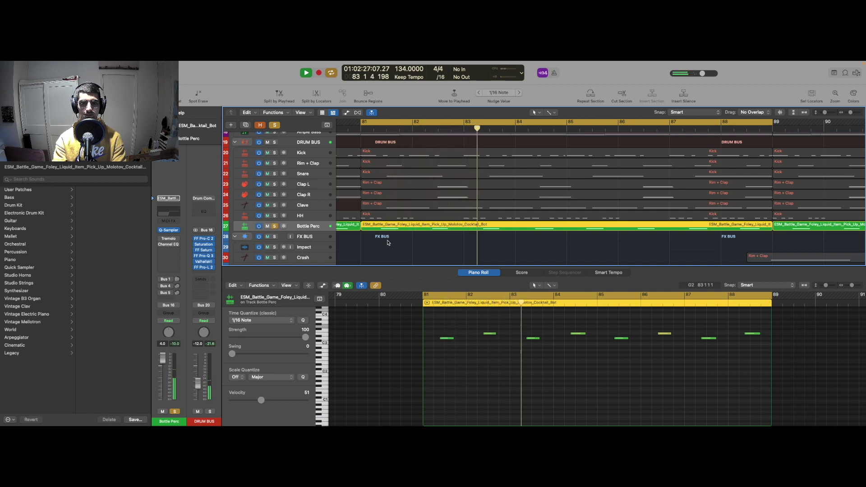
{"action": "key", "text": "space"}
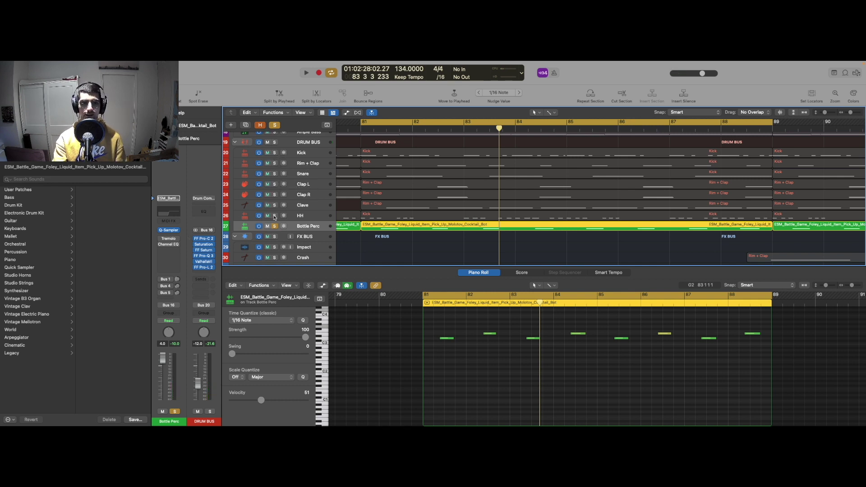
{"action": "left_click_drag", "start_coordinate": [275, 215], "coordinate": [274, 153]}
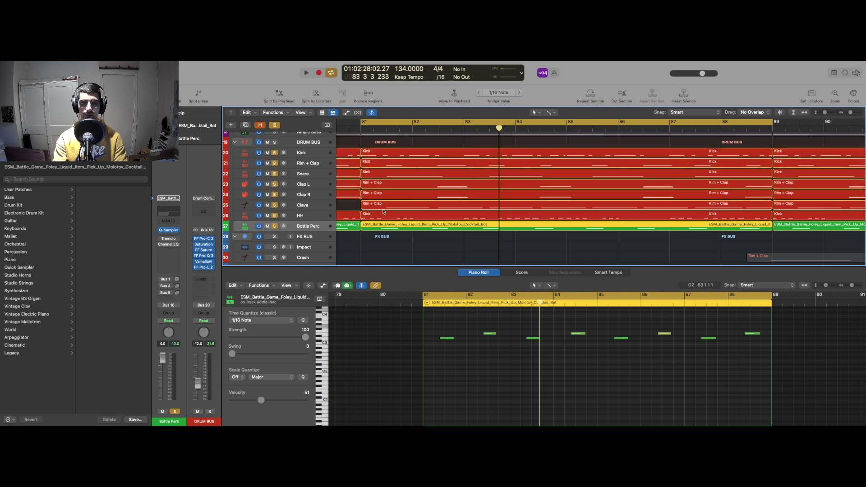
{"action": "key", "text": "space"}
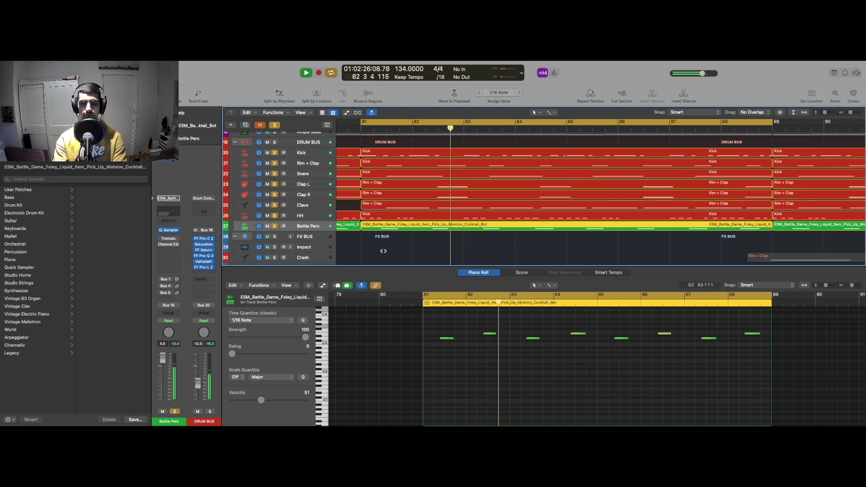
{"action": "key", "text": "space"}
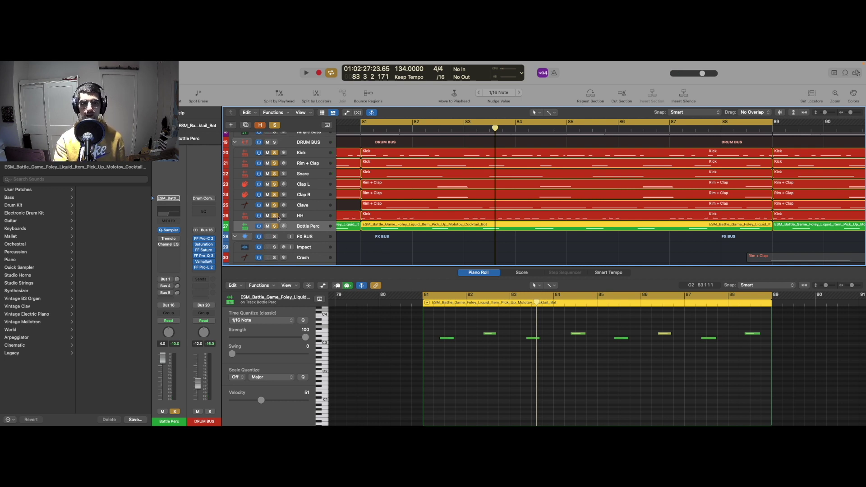
Step: Unsolo HH and Kick through Clave, then audition Bottle Perc's Tremolo at 2 bars, 100% depth and smoothing
{"action": "left_click", "coordinate": [275, 216]}
{"action": "left_click_drag", "start_coordinate": [275, 214], "coordinate": [274, 152]}
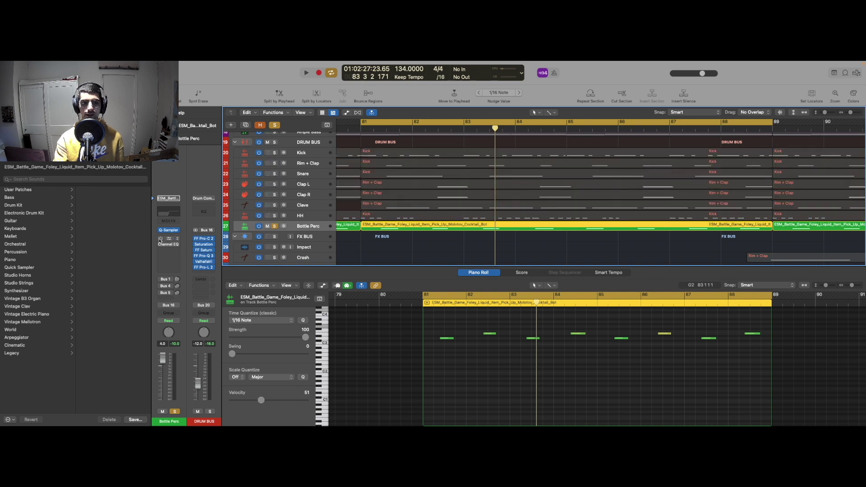
{"action": "left_click", "coordinate": [170, 239]}
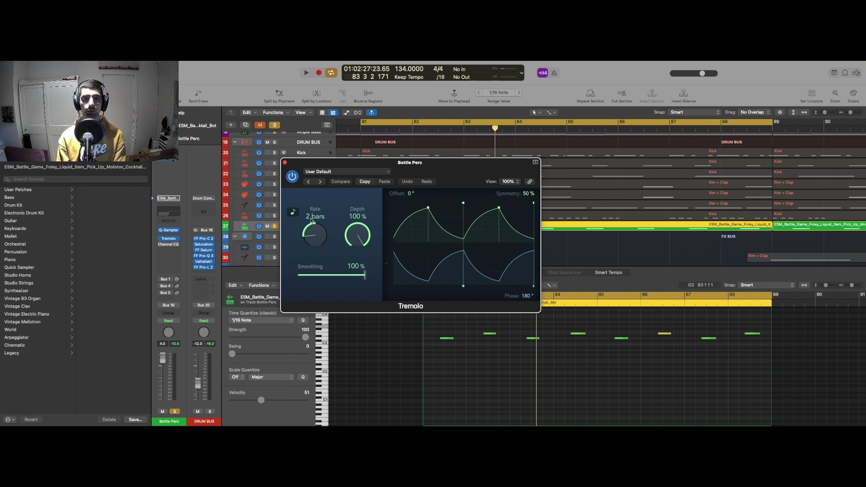
{"action": "key", "text": "space"}
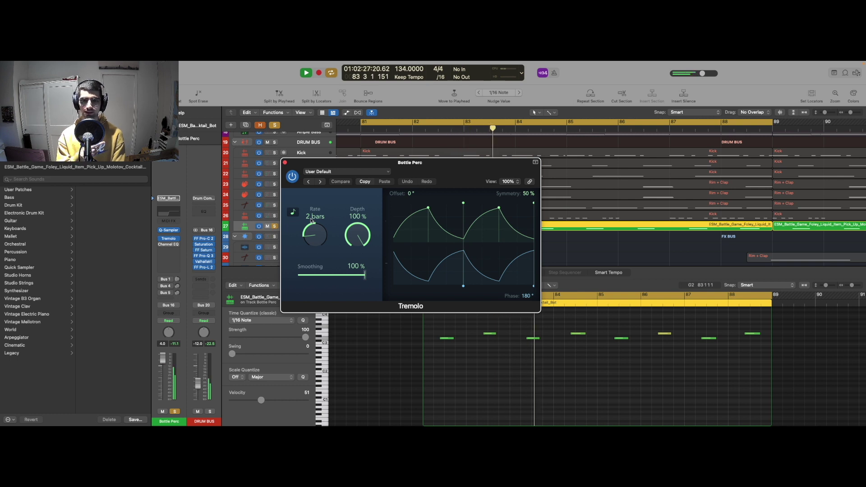
{"action": "key", "text": "space"}
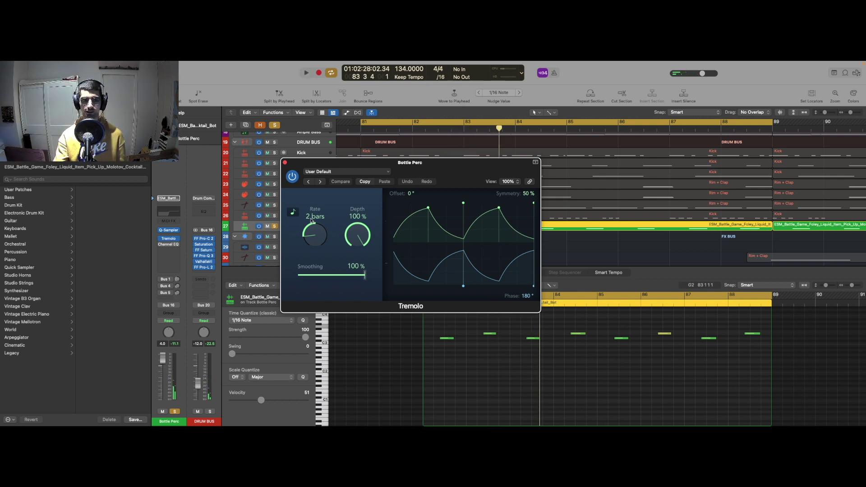
Step: Check Bottle Perc's Channel EQ (685 Hz, 48 dB/Oct), close both plug-in windows, and show the Bus 1 Plate Verb
{"action": "left_click", "coordinate": [154, 243]}
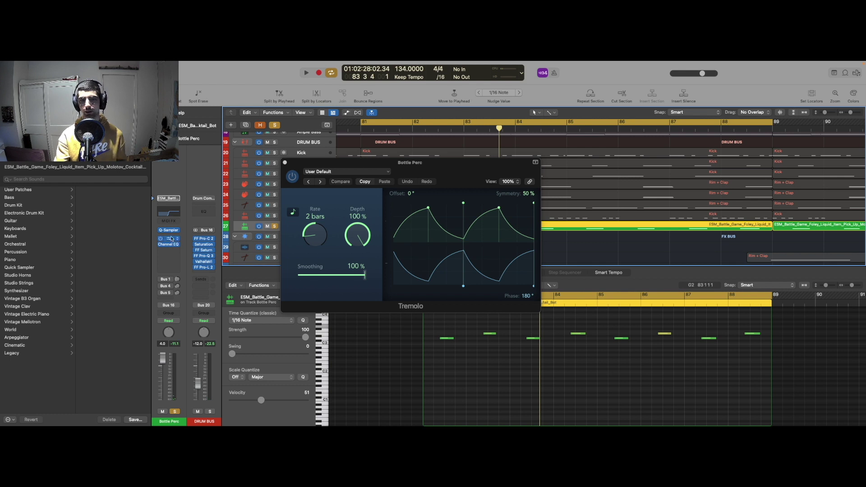
{"action": "left_click", "coordinate": [168, 245]}
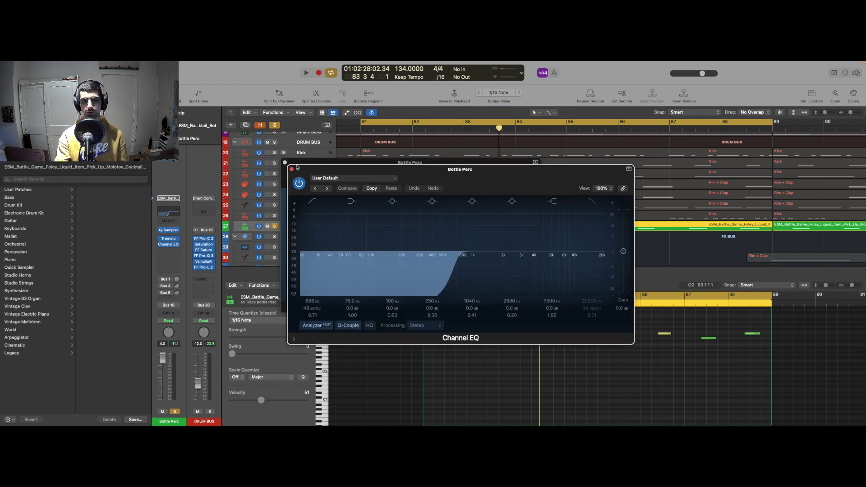
{"action": "left_click", "coordinate": [286, 162]}
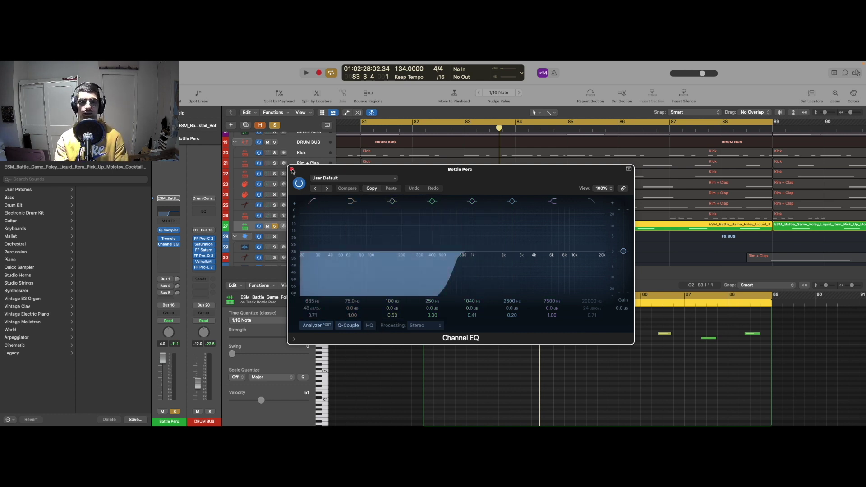
{"action": "left_click", "coordinate": [291, 170]}
{"action": "left_click", "coordinate": [172, 281]}
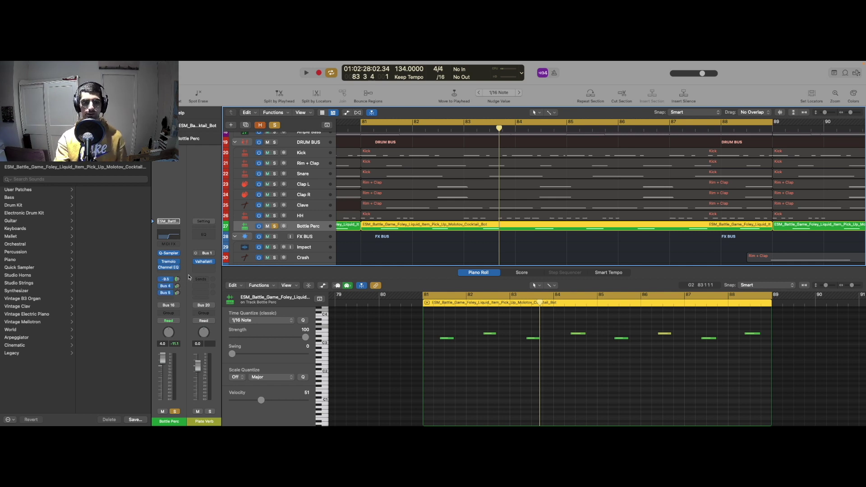
Step: Inspect the Stereo Delay plug-ins on the Bus 4 and Bus 5 returns (1/4 and 1/8 Delay), then close them
{"action": "left_click", "coordinate": [177, 286]}
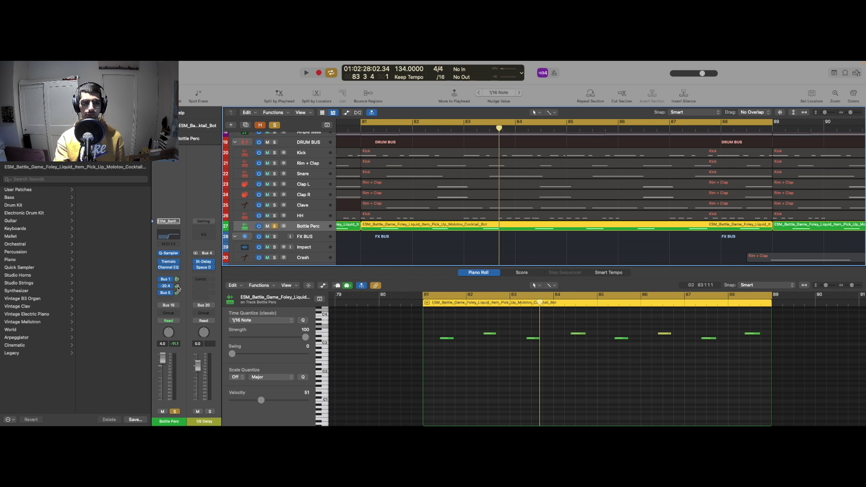
{"action": "left_click", "coordinate": [177, 293]}
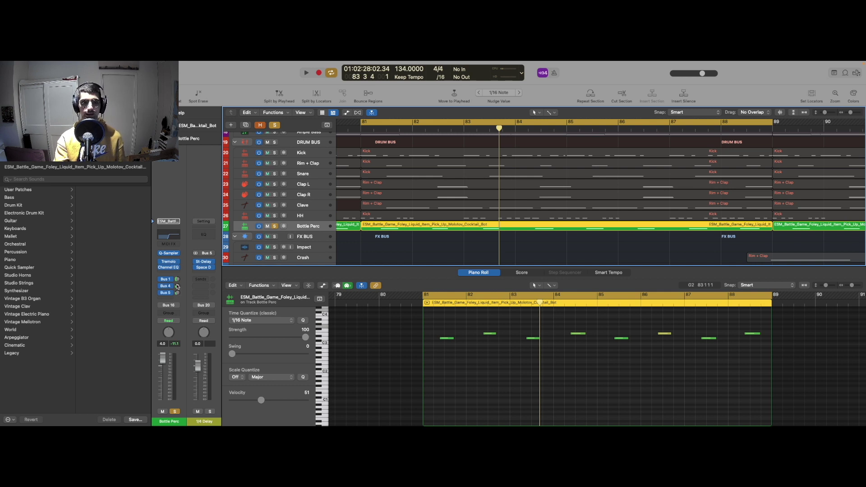
{"action": "left_click", "coordinate": [204, 262]}
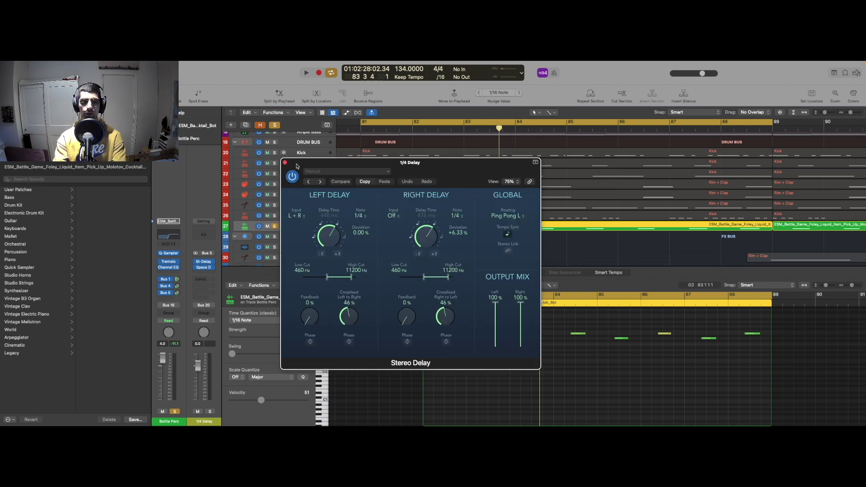
{"action": "left_click", "coordinate": [285, 163]}
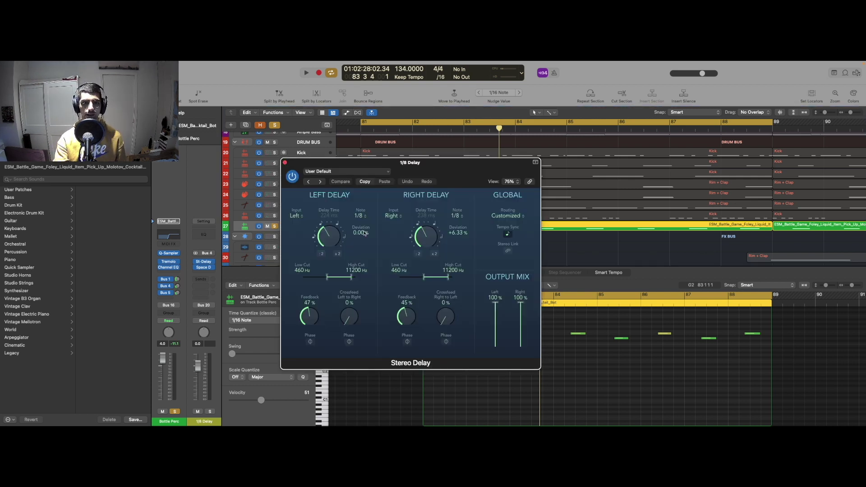
{"action": "left_click", "coordinate": [285, 163]}
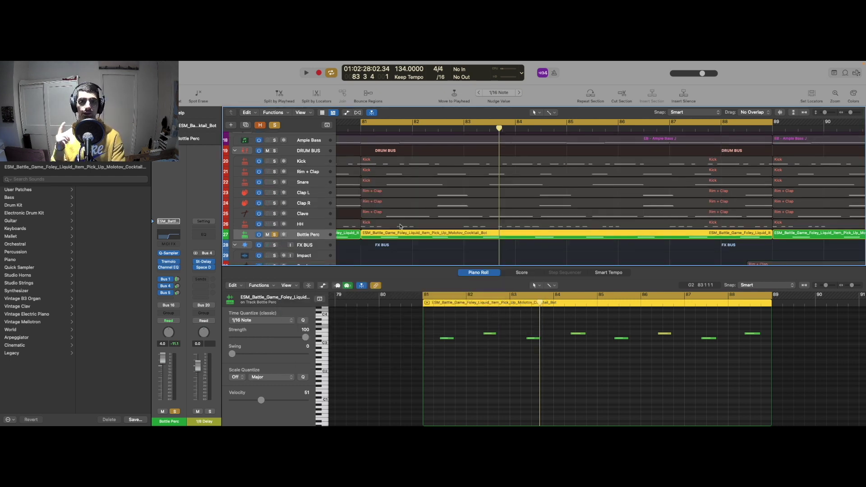
Step: Play from bar 81 with the Kick through HH drum tracks soloed
{"action": "key", "text": "space"}
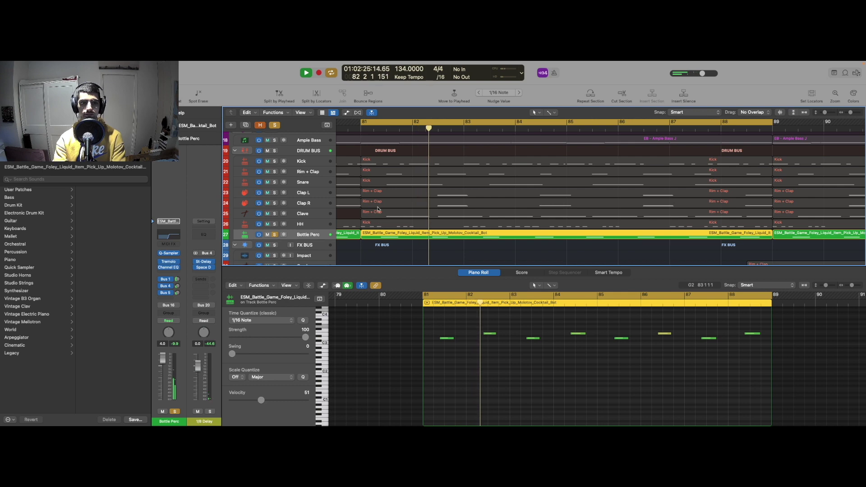
{"action": "scroll", "coordinate": [273, 191], "scroll_direction": "up", "scroll_amount": 3}
{"action": "left_click_drag", "start_coordinate": [273, 189], "coordinate": [274, 241]}
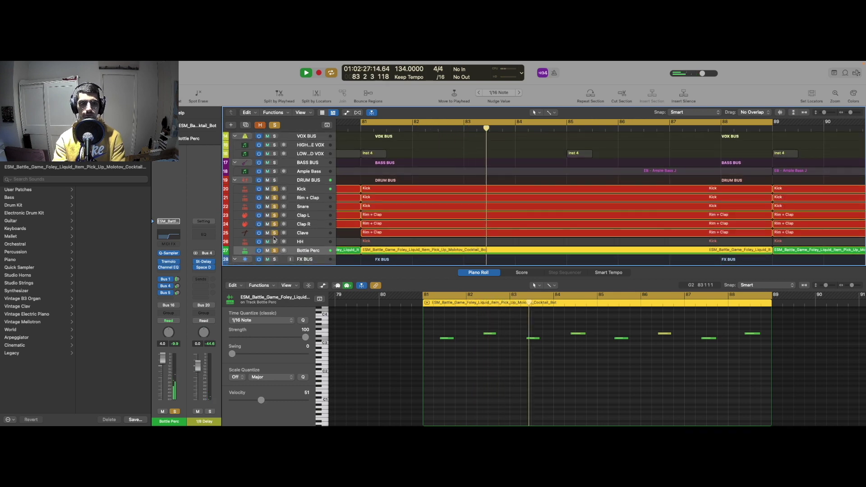
{"action": "scroll", "coordinate": [466, 192], "scroll_direction": "down", "scroll_amount": 6}
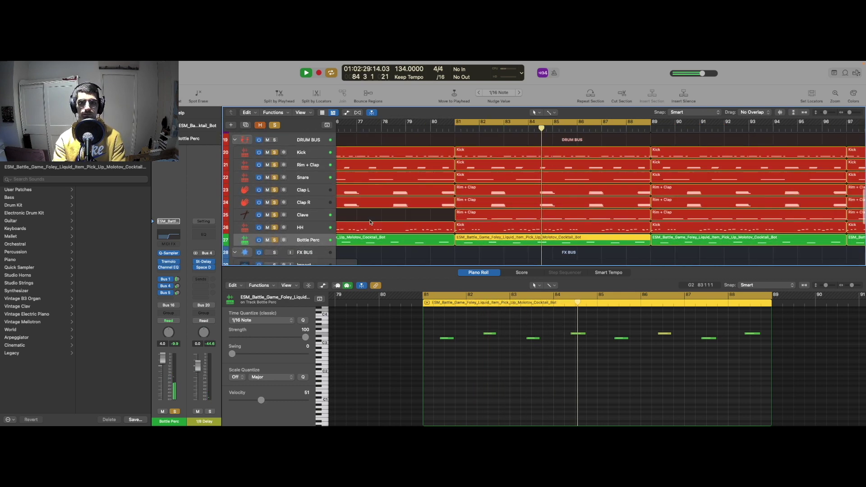
{"action": "scroll", "coordinate": [466, 192], "scroll_direction": "down", "scroll_amount": 6}
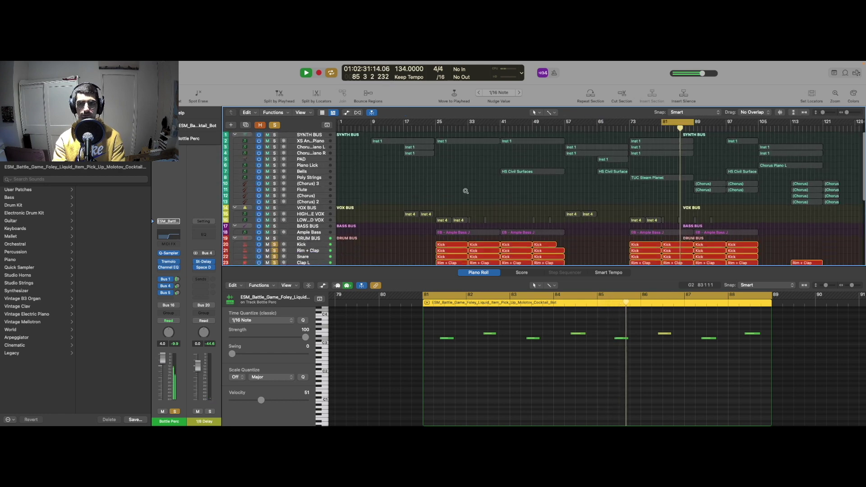
{"action": "scroll", "coordinate": [627, 175], "scroll_direction": "up", "scroll_amount": 2}
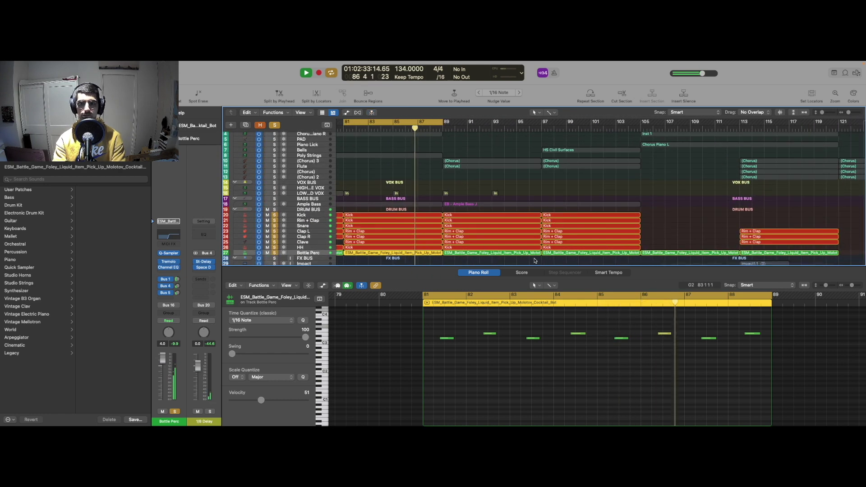
Step: Select the seven foley regions on tracks 34–37 and zoom onto them
{"action": "left_click_drag", "start_coordinate": [506, 266], "coordinate": [505, 425]}
{"action": "scroll", "coordinate": [406, 203], "scroll_direction": "down", "scroll_amount": 5}
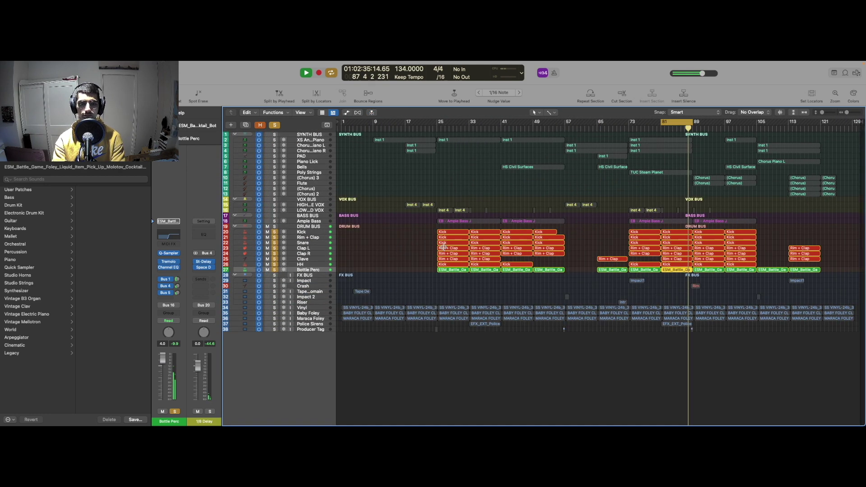
{"action": "scroll", "coordinate": [280, 150], "scroll_direction": "up", "scroll_amount": 3}
{"action": "left_click_drag", "start_coordinate": [690, 326], "coordinate": [632, 305]}
{"action": "key", "text": "z"}
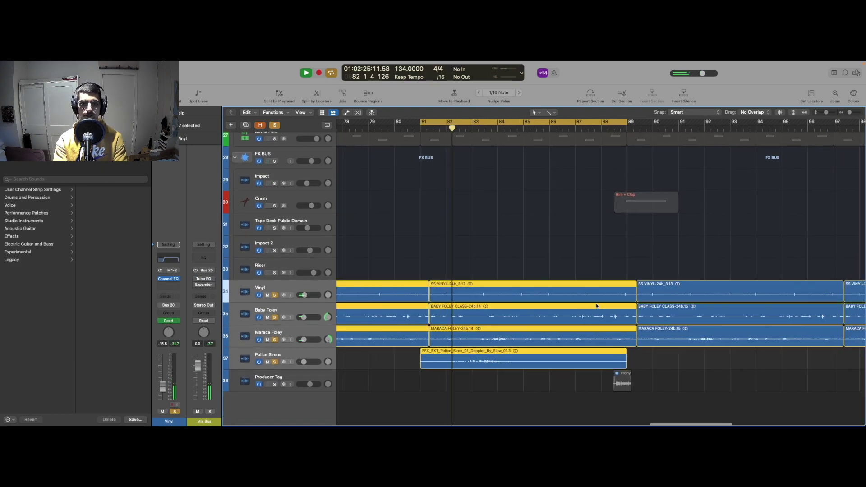
Step: Stop playback around bar 83, keeping the foley regions selected
{"action": "key", "text": "space"}
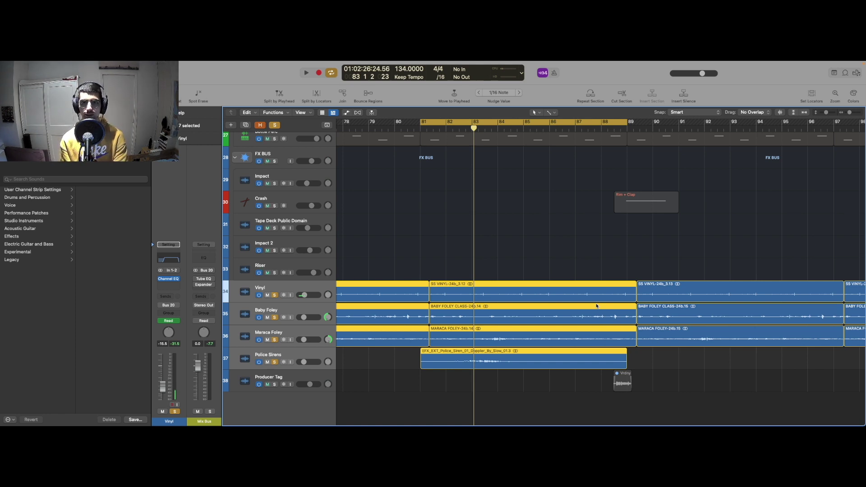
Step: Solo Baby Foley and Maraca Foley with Vinyl and Police Sirens unsoloed, and play from bar 81
{"action": "left_click", "coordinate": [245, 337]}
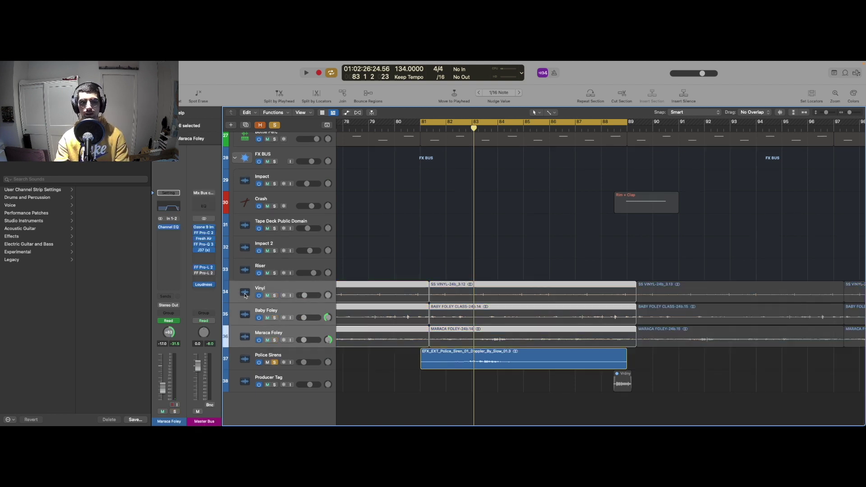
{"action": "left_click", "coordinate": [246, 295]}
{"action": "key", "text": "s"}
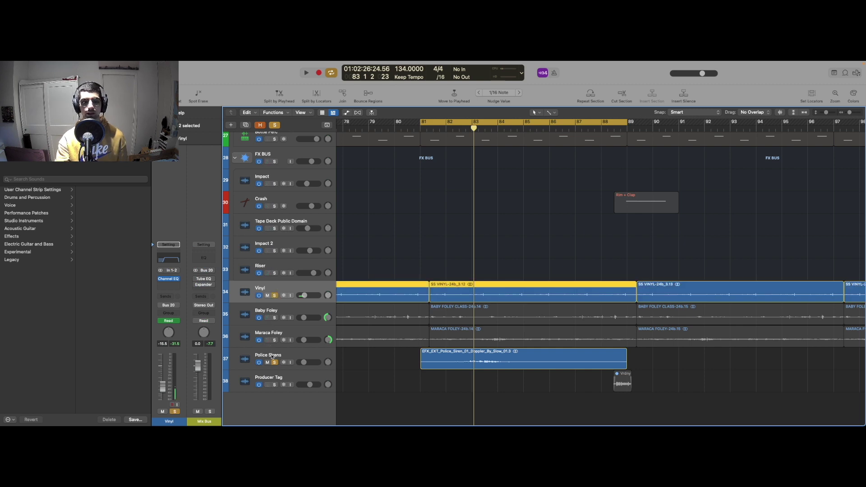
{"action": "left_click", "coordinate": [274, 362]}
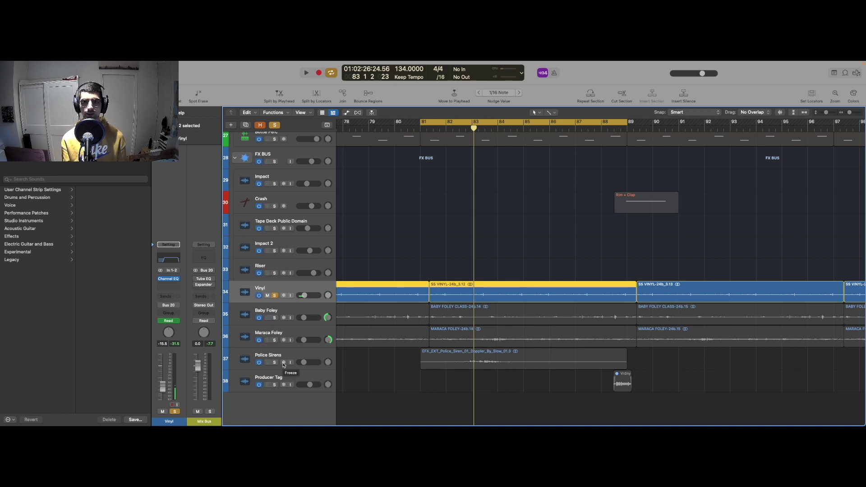
{"action": "left_click_drag", "start_coordinate": [280, 344], "coordinate": [279, 324]}
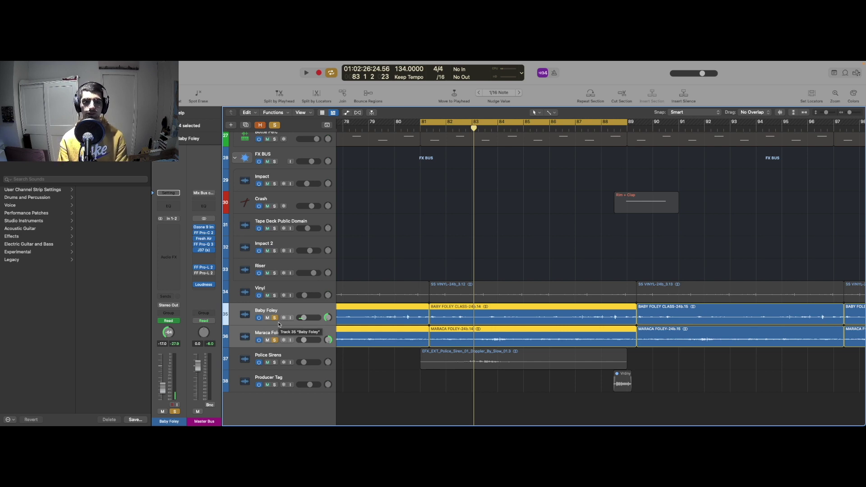
{"action": "key", "text": "space"}
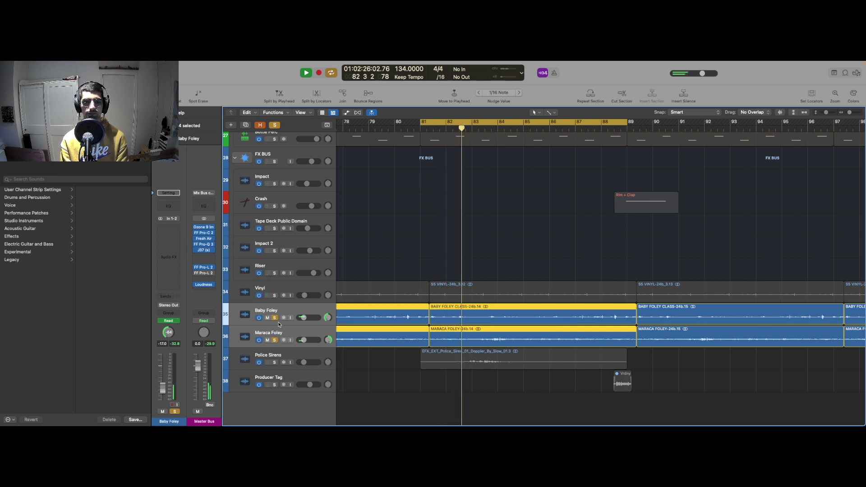
{"action": "key", "text": "space"}
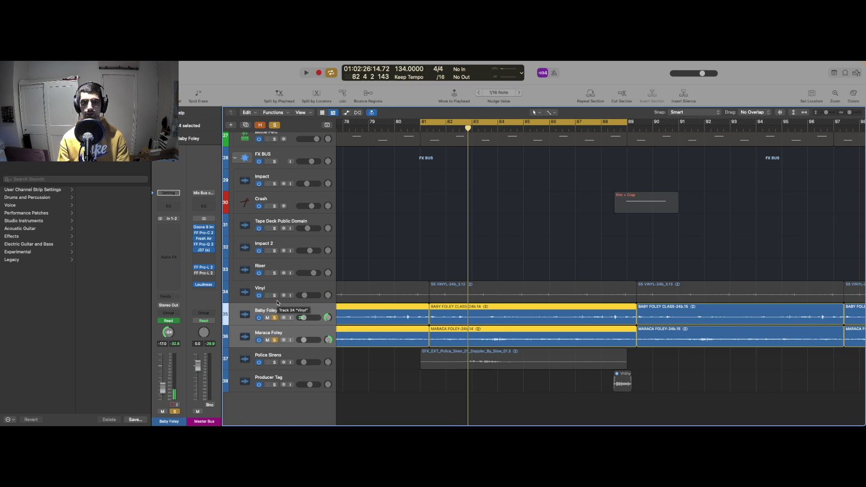
Step: Zoom out so every track from the synths down to the FX bus is visible
{"action": "key", "text": "z"}
{"action": "scroll", "coordinate": [696, 227], "scroll_direction": "up", "scroll_amount": 10}
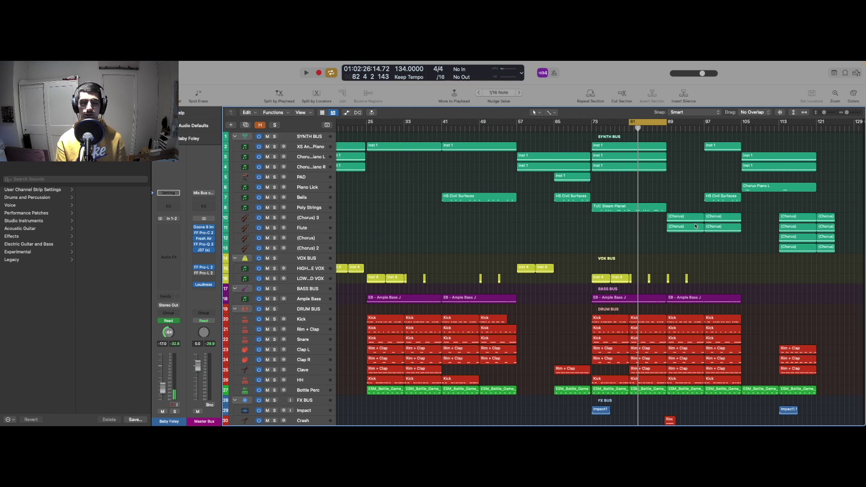